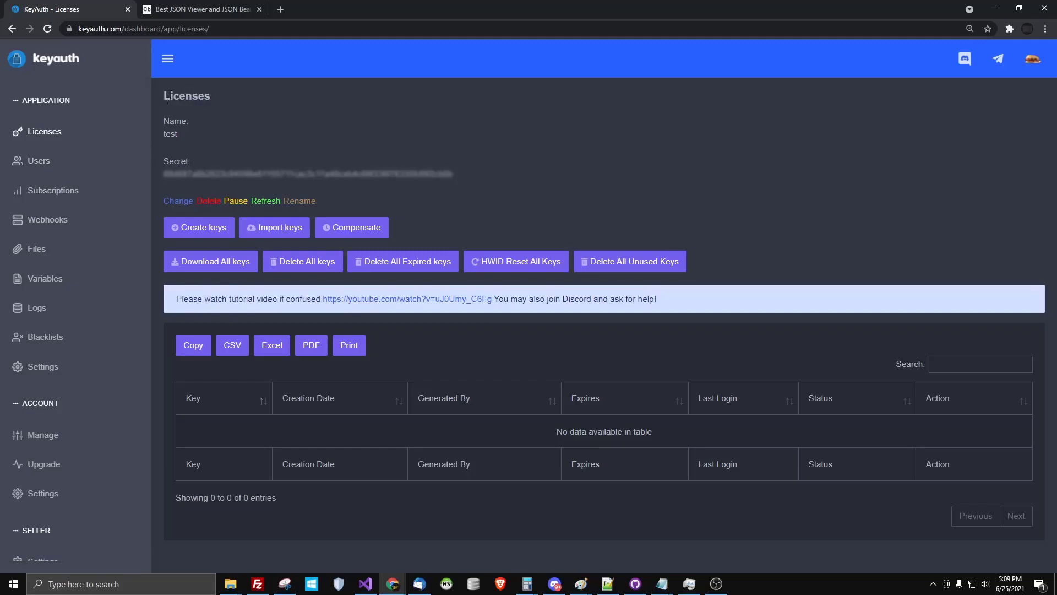
Highlight the Licenses page heading text
left_click_drag(166, 97, 220, 98)
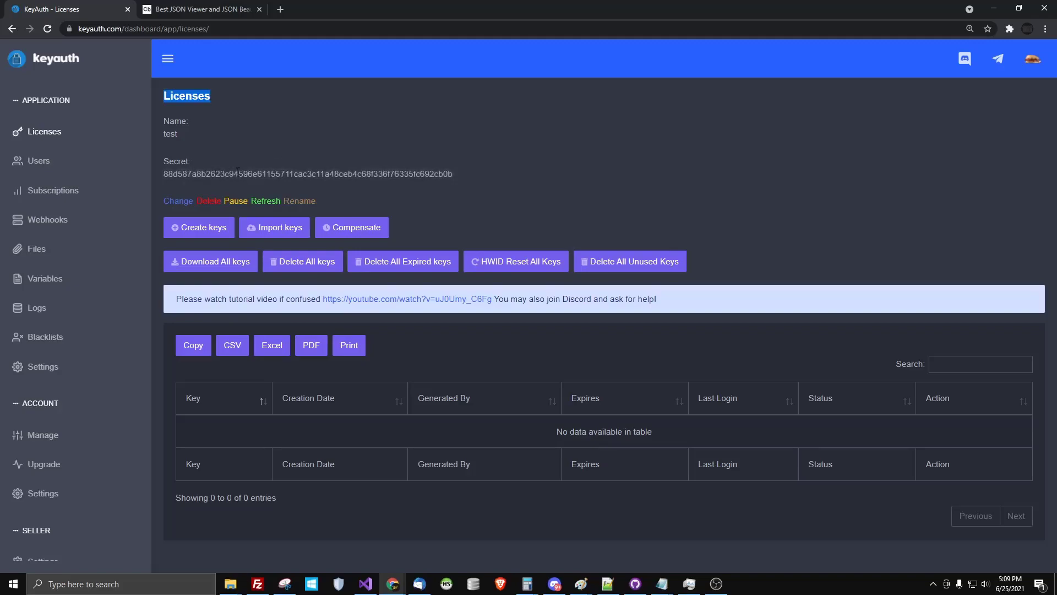
left_click(178, 96)
double_click(178, 96)
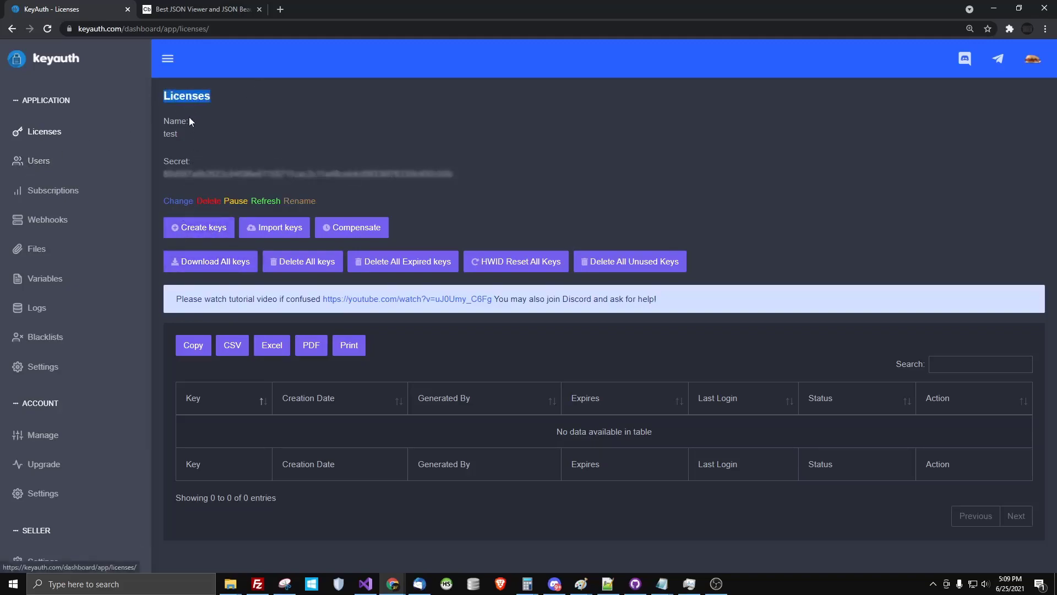
left_click(187, 97)
double_click(187, 96)
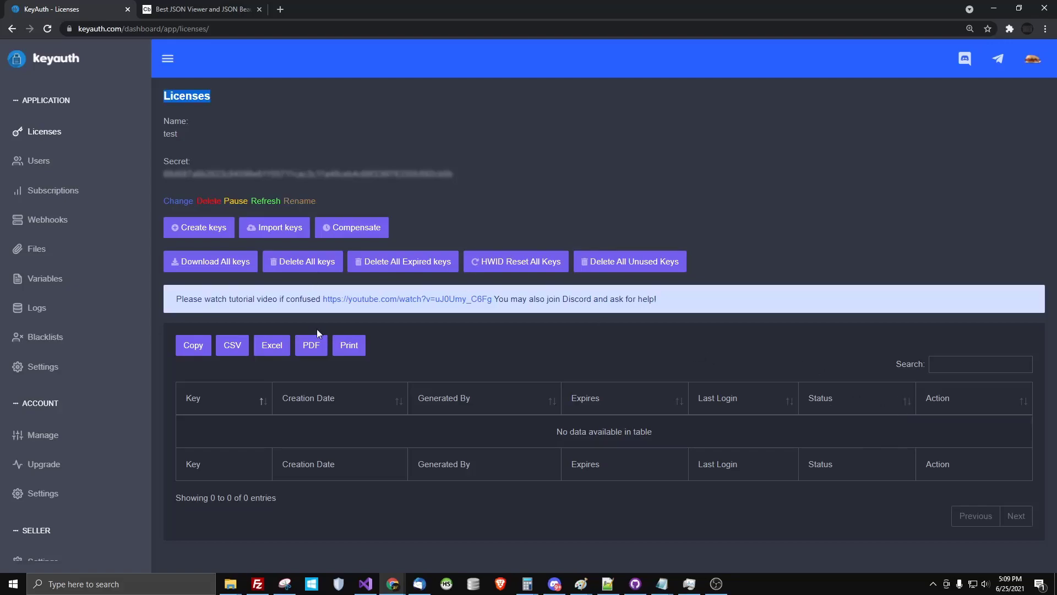
Create one license key with an expiry duration of 1 day
left_click(182, 230)
left_click(512, 372)
type("1")
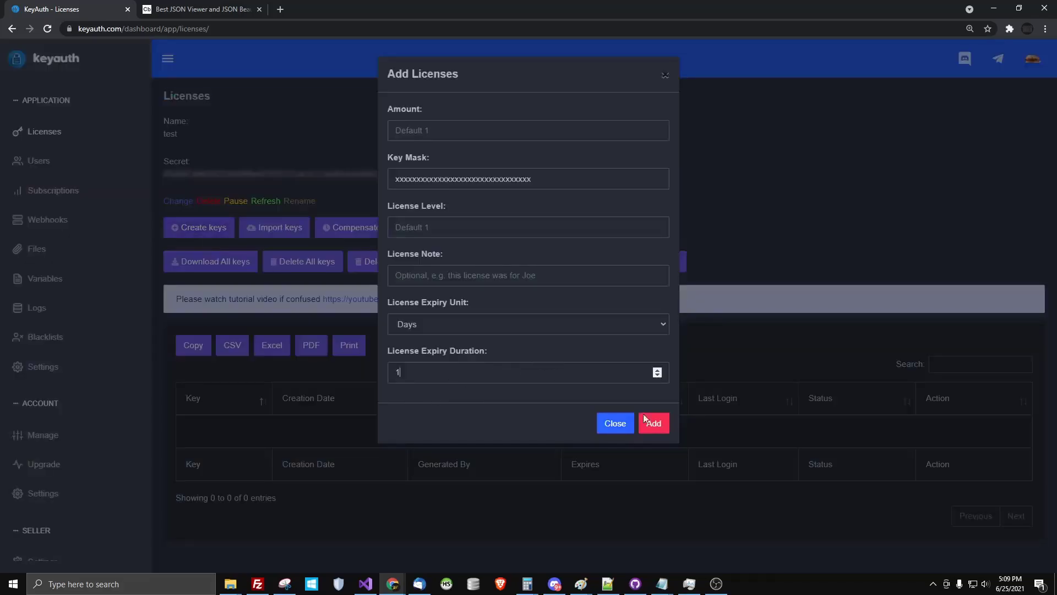
left_click(655, 424)
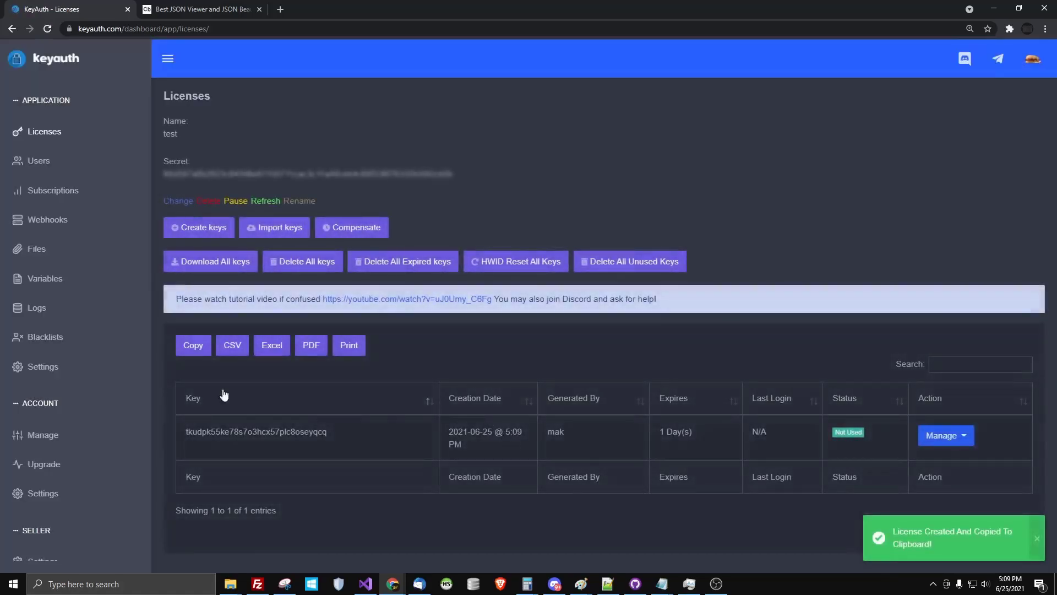
left_click(55, 190)
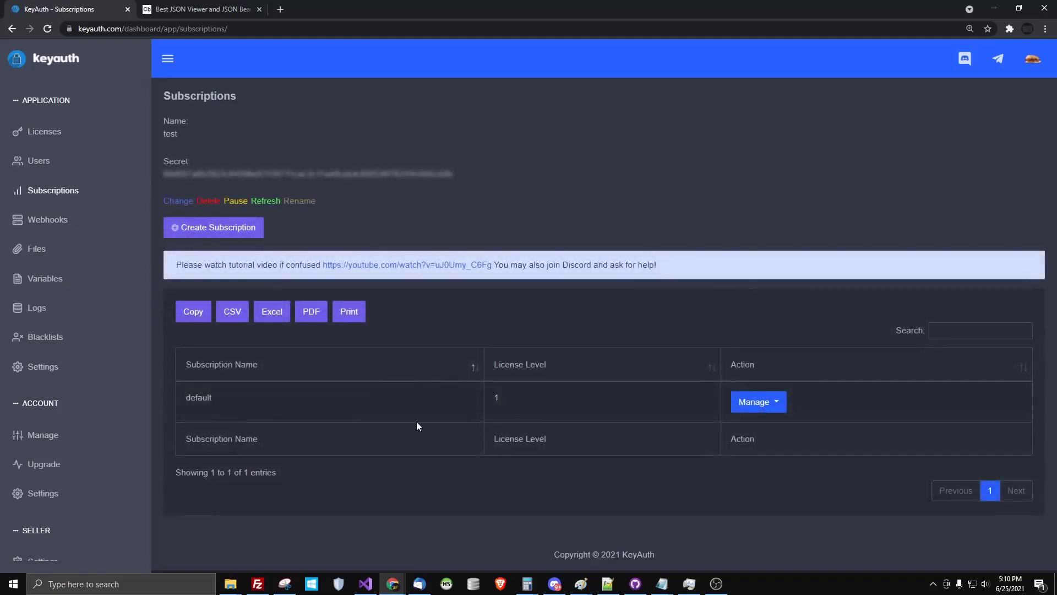
Add a subscription named 'test' with level 1 in the Create Subscription form
left_click(213, 227)
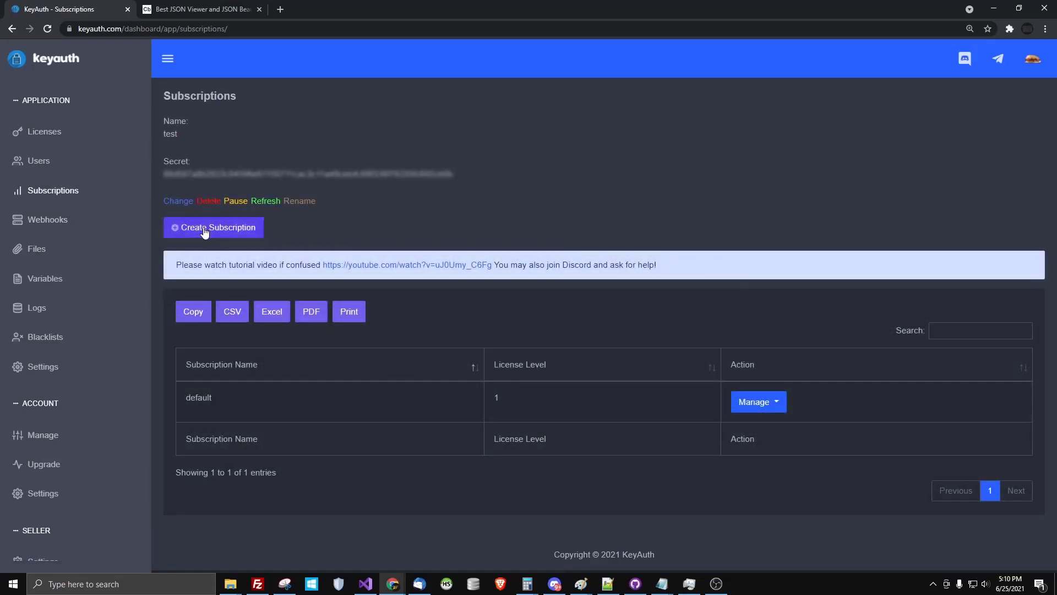
type("test")
left_click(465, 184)
type("1")
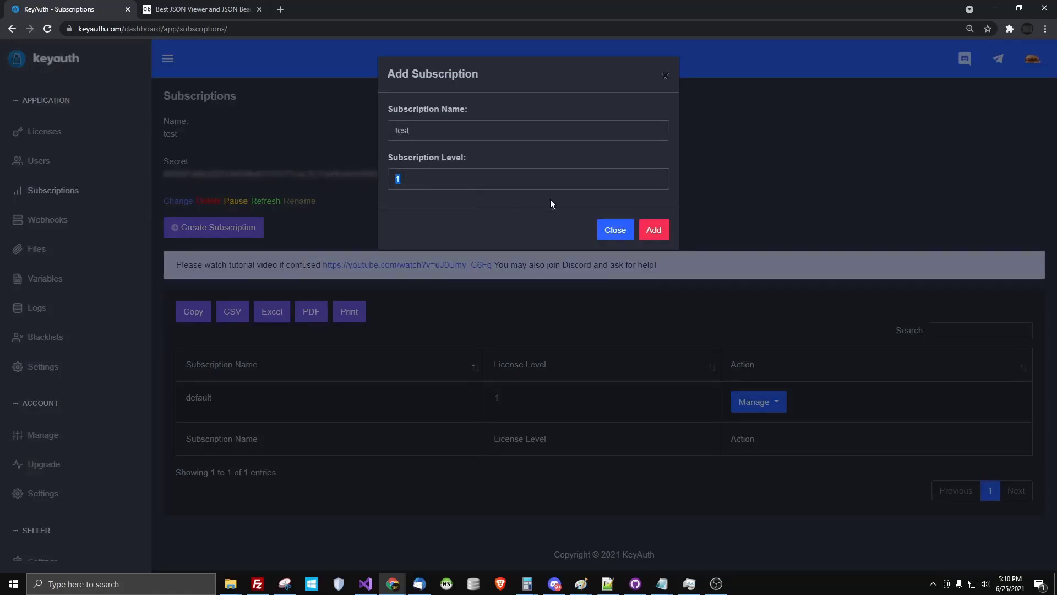
left_click(654, 230)
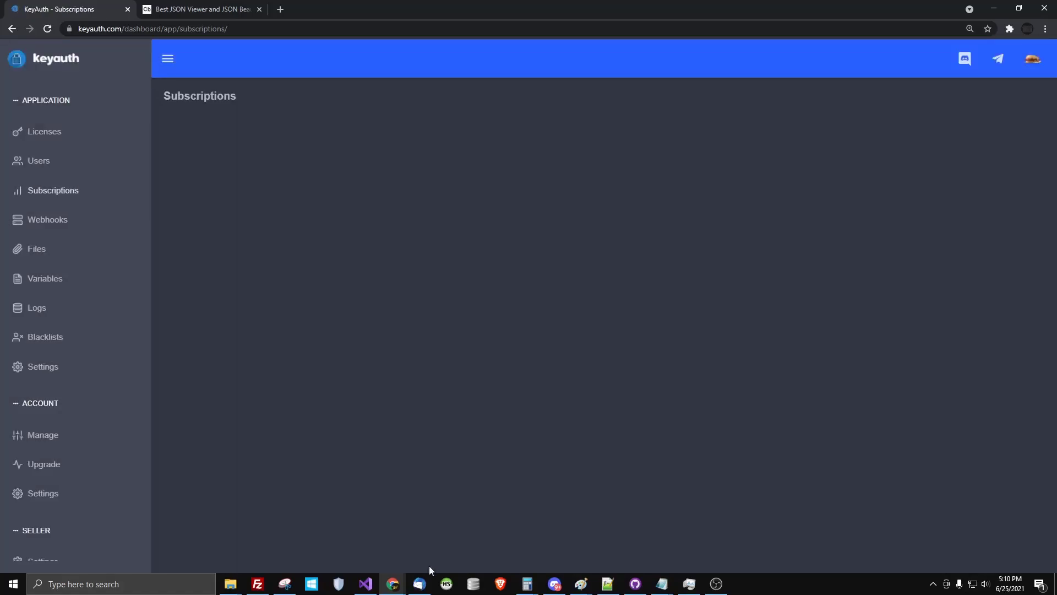
left_click(366, 584)
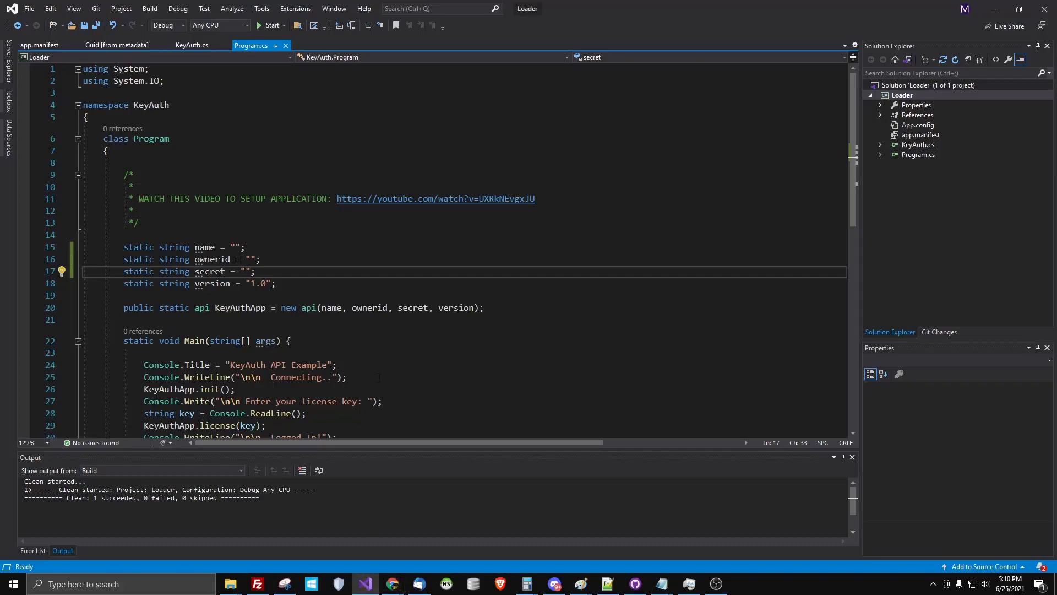
Comment out download lines 31–32, paste the new license key into KeyAuthApp.license(), and save
scroll(303, 279, "down", 6)
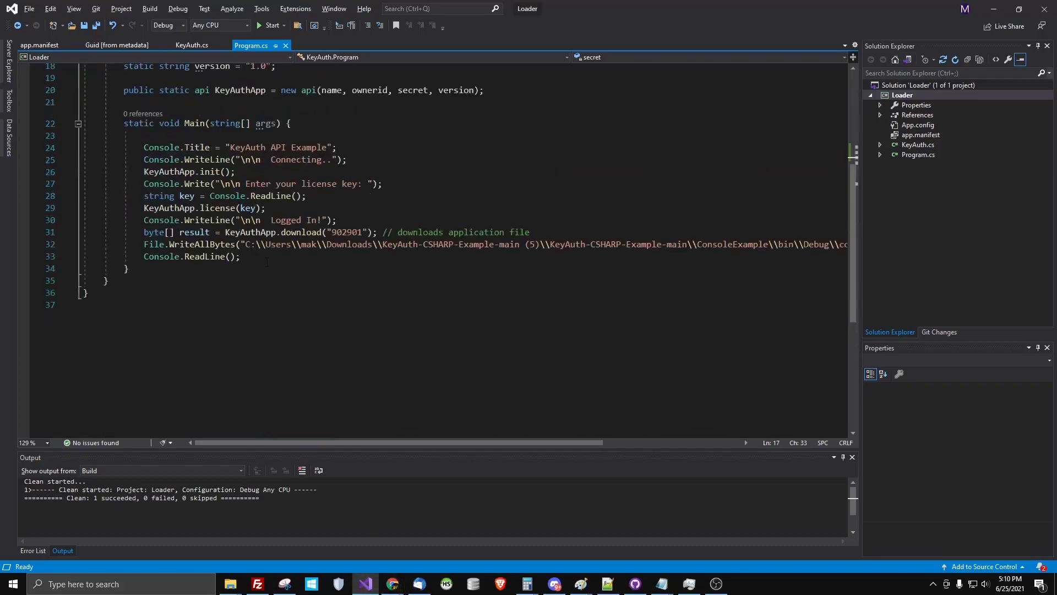
left_click(143, 232)
type("//")
left_click(143, 244)
type("//")
double_click(248, 207)
type("\"")
key("ctrl+v")
type("\"")
key("ctrl+s")
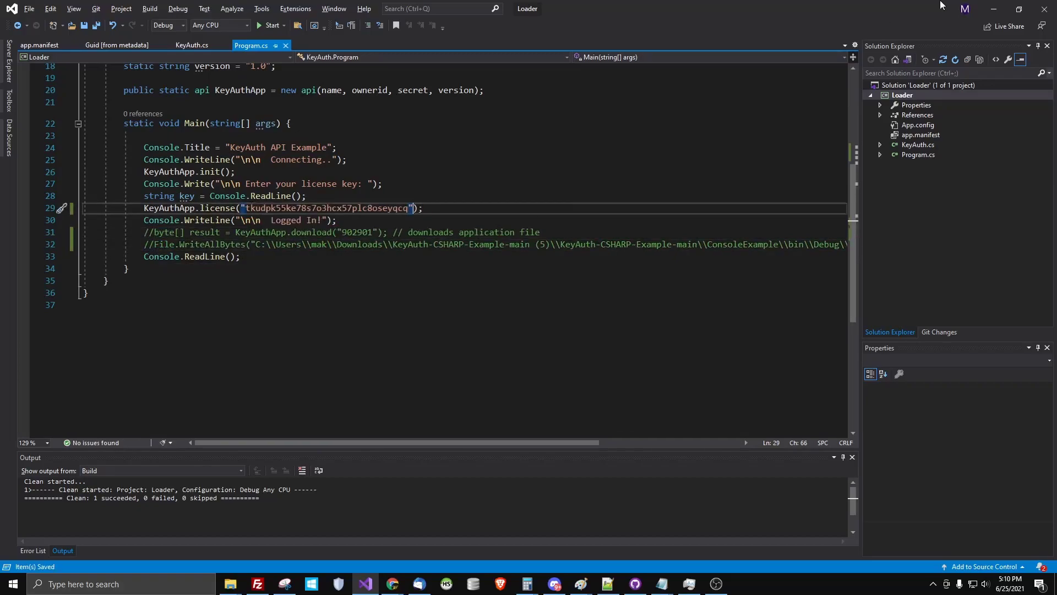
Copy the application secret from the dashboard into the secret field on line 17
left_click(993, 8)
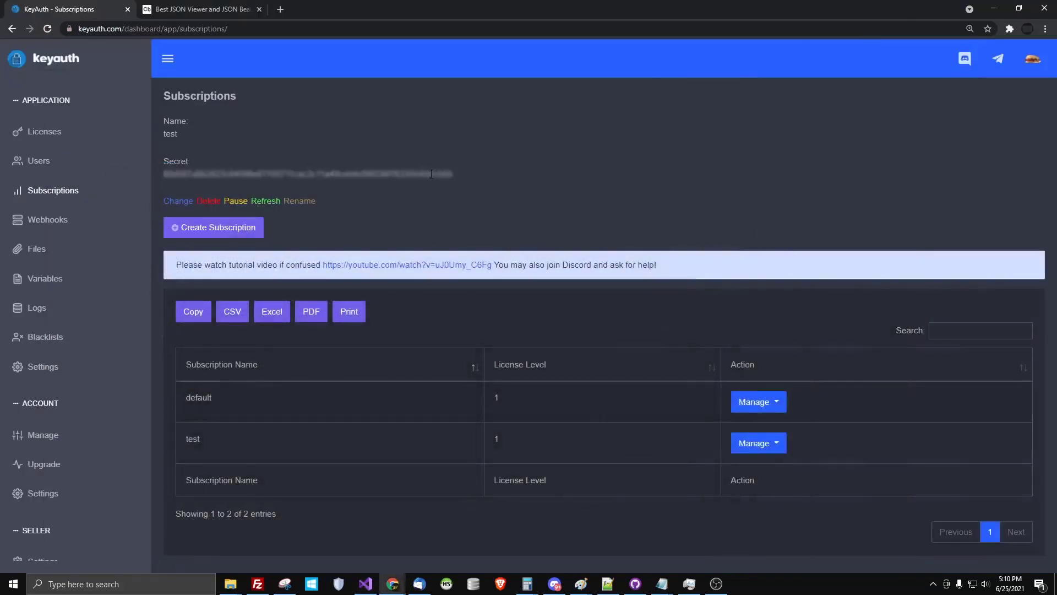
double_click(276, 171)
key("ctrl+c")
left_click(365, 583)
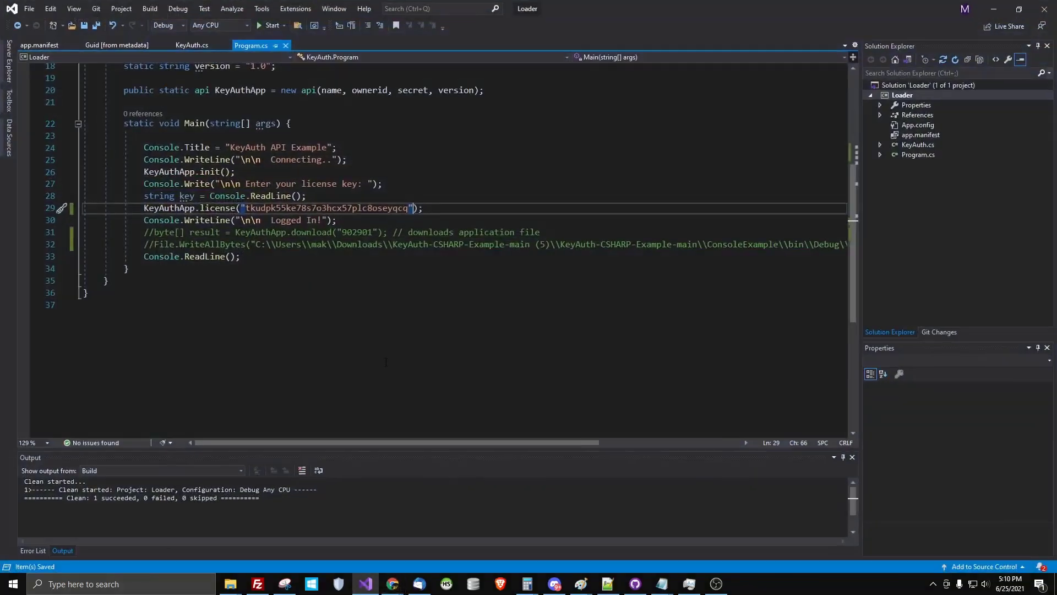
scroll(207, 148, "up", 6)
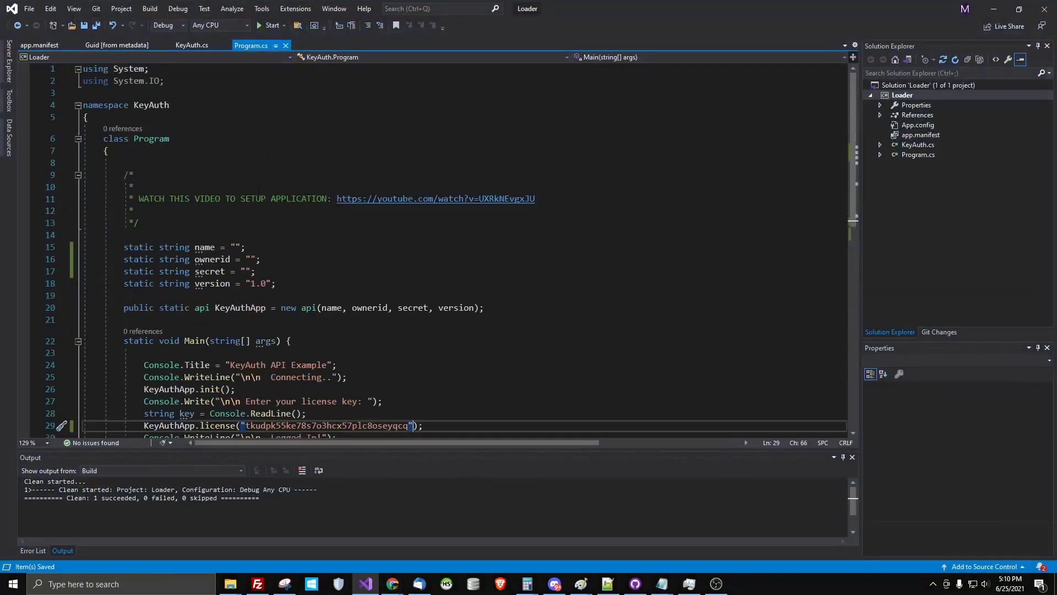
left_click(246, 271)
key("ctrl+v")
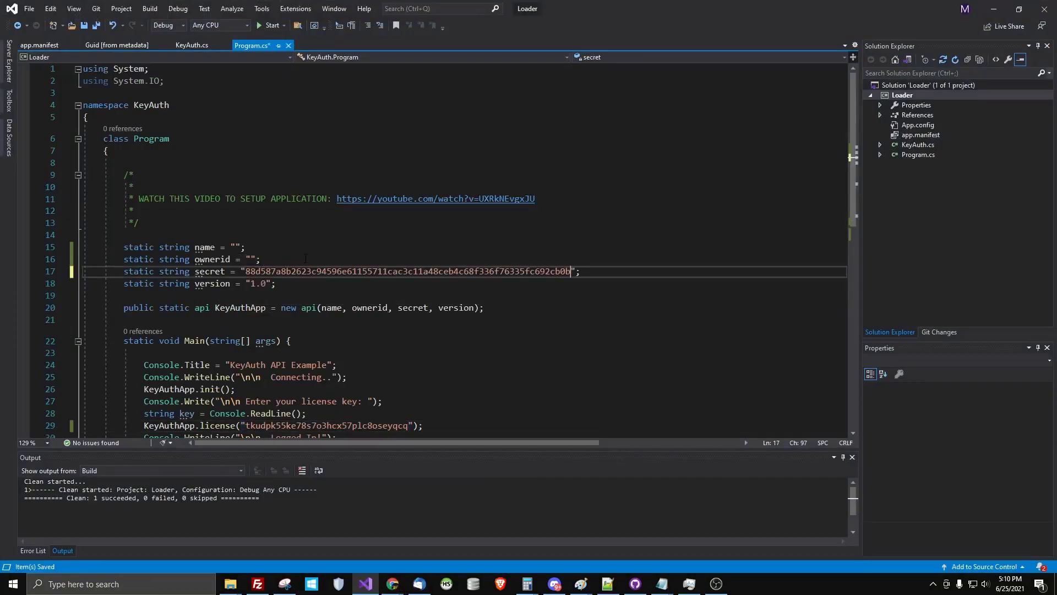
Copy the owner ID from account settings into the ownerid field on line 16
left_click(991, 7)
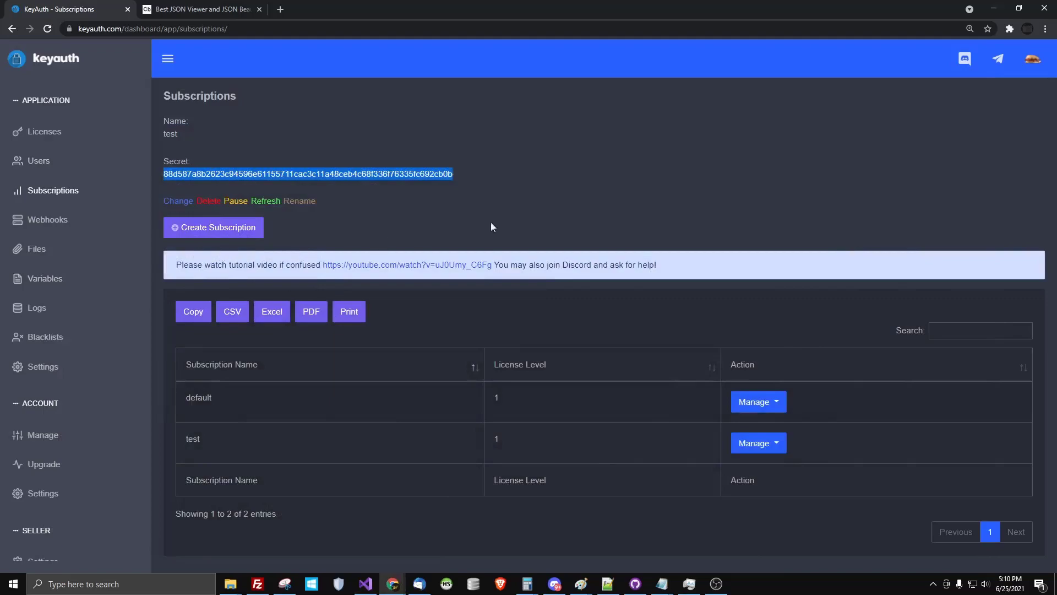
left_click(1033, 59)
middle_click(944, 168)
key("ctrl+Tab")
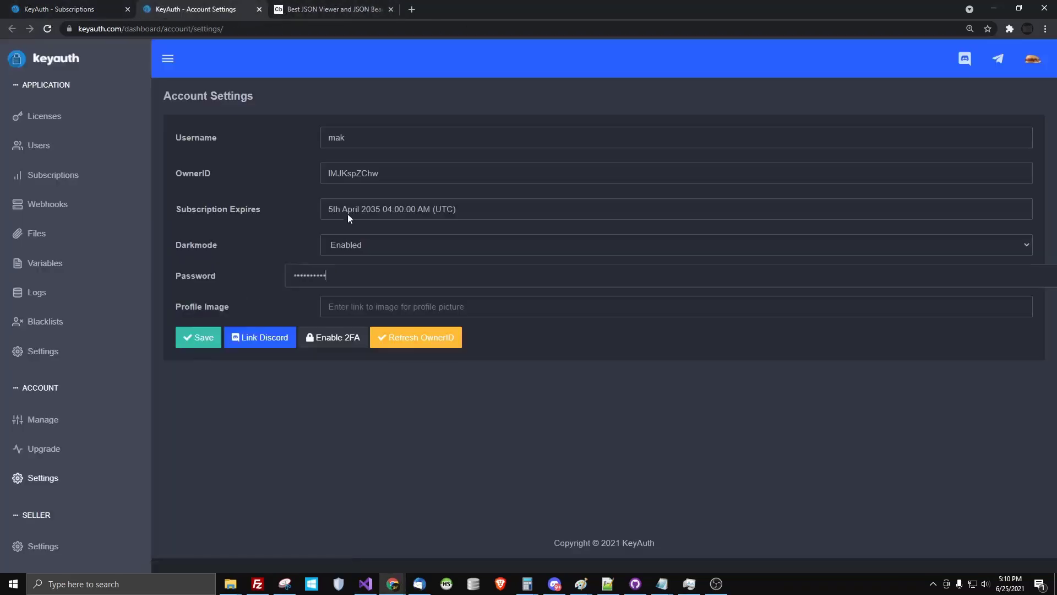
key("ctrl+shift+Tab")
key("ctrl+Tab")
key("ctrl+w")
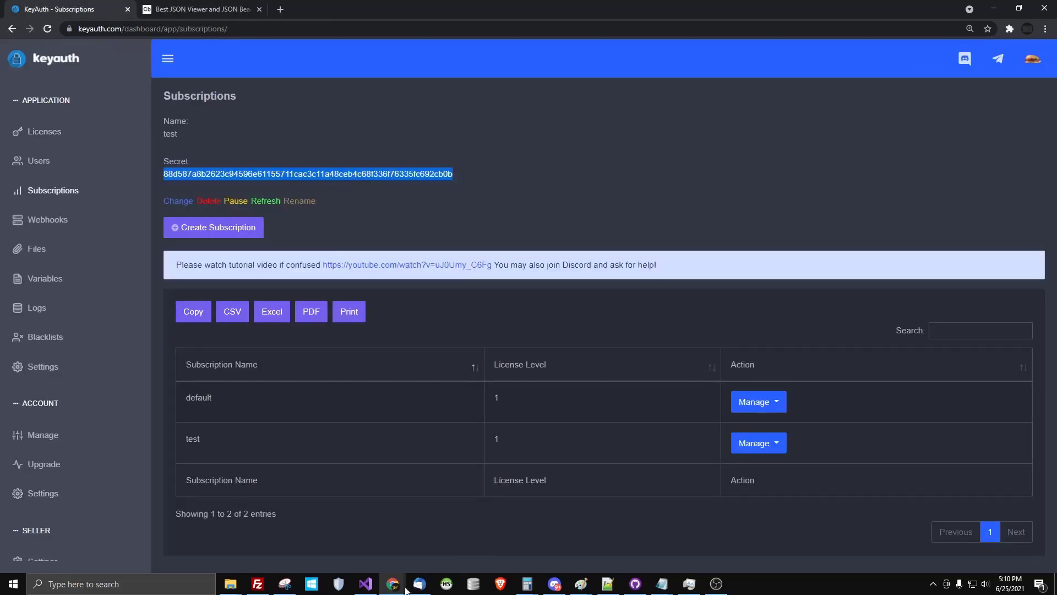
left_click(366, 584)
left_click(250, 259)
type("1MJKspZChw")
left_click(235, 247)
Enter 'test' as the application name and rebuild the Loader project
type("test")
right_click(921, 99)
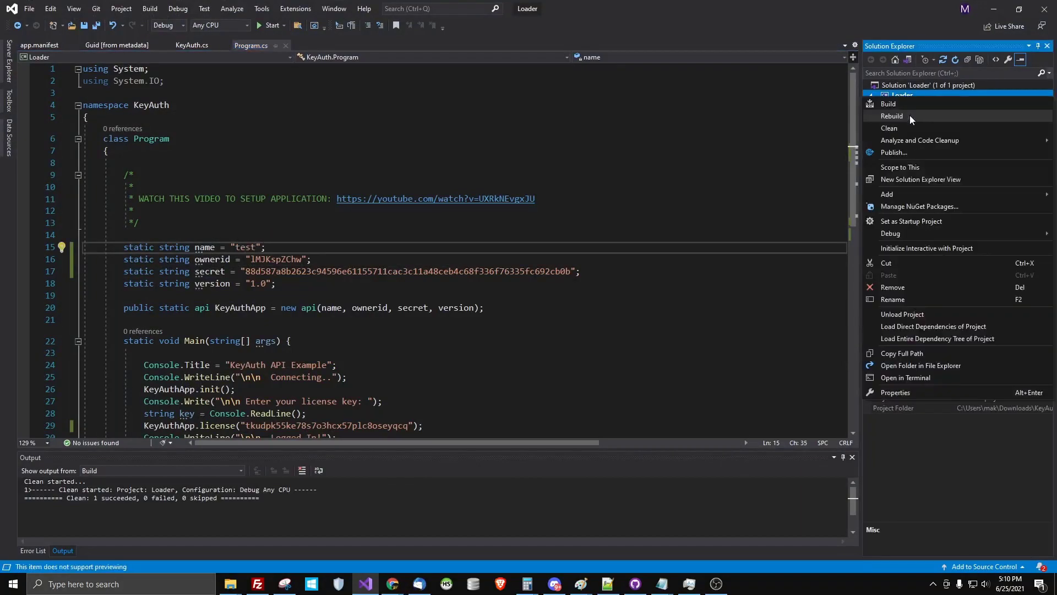
left_click(910, 114)
Run bin\Debug\Loader.exe, submit a license key, and close the console after it logs in
right_click(913, 100)
left_click(922, 311)
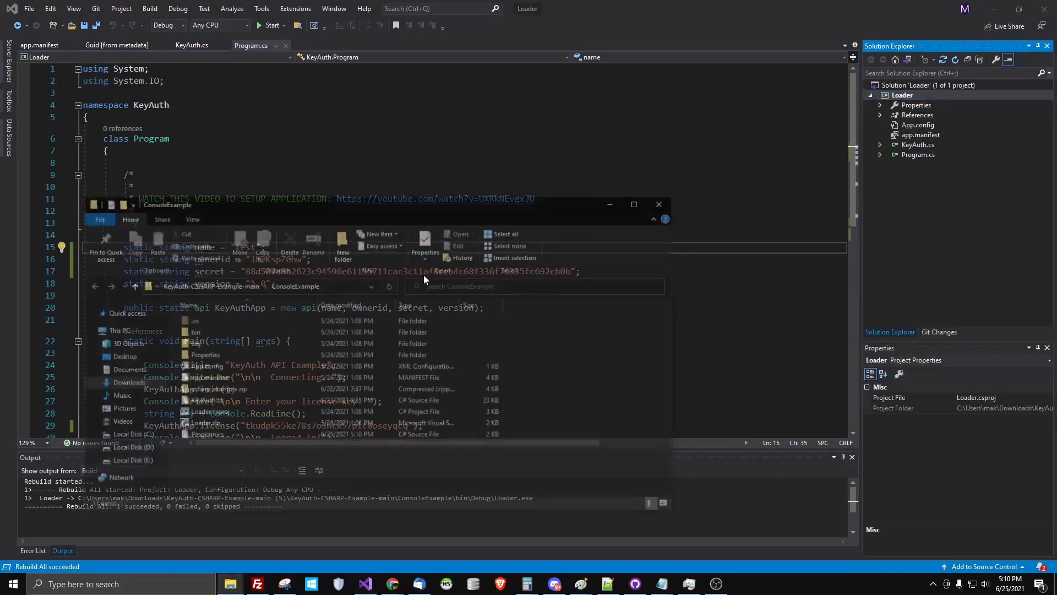
double_click(197, 322)
left_click(204, 323)
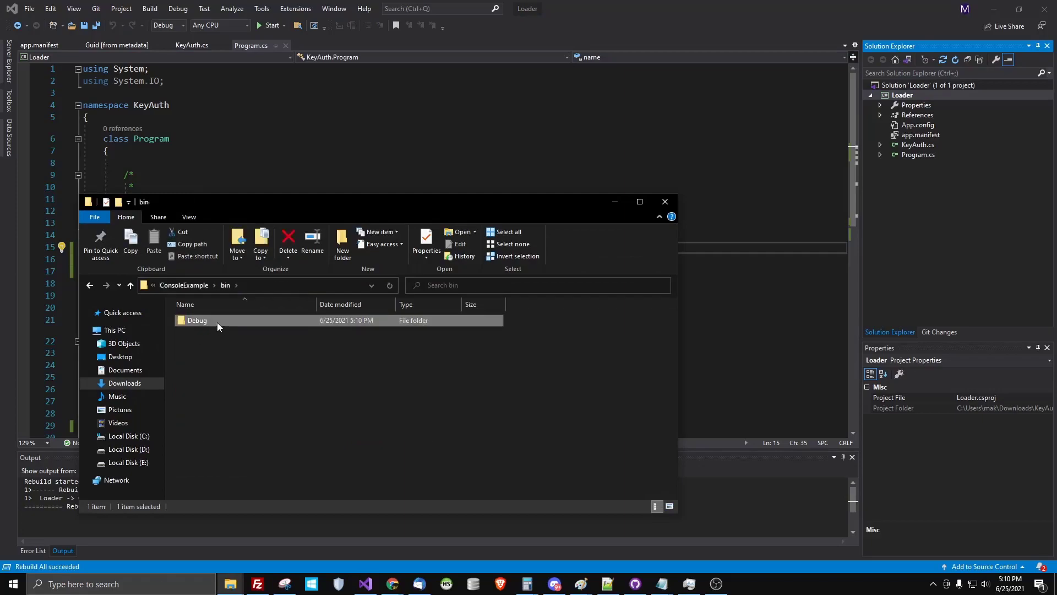
double_click(217, 322)
double_click(252, 330)
left_click_drag(158, 54, 458, 297)
type("s")
key("Return")
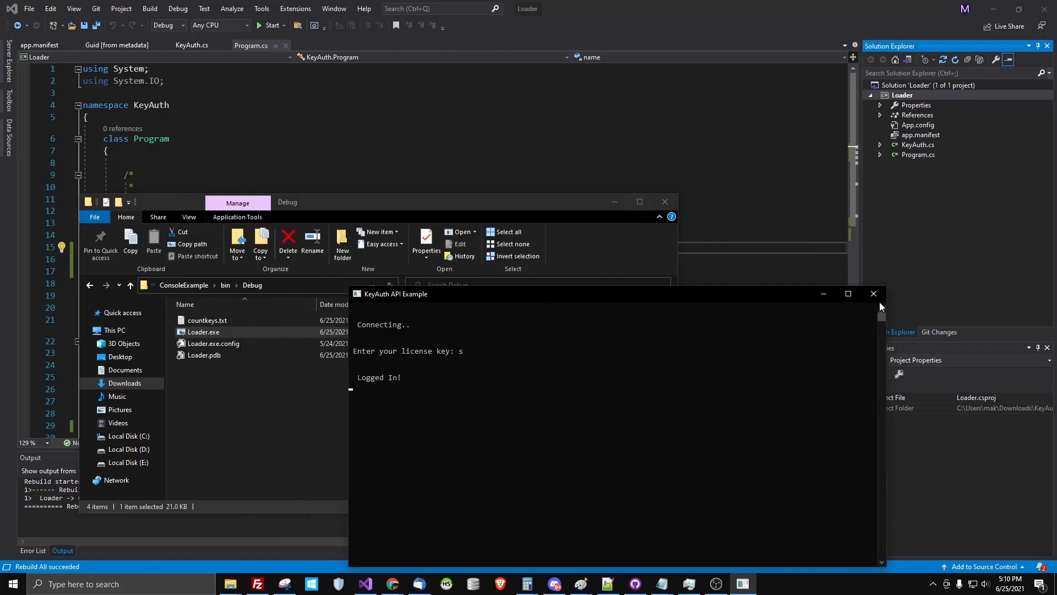
left_click(873, 293)
scroll(430, 248, "down", 7)
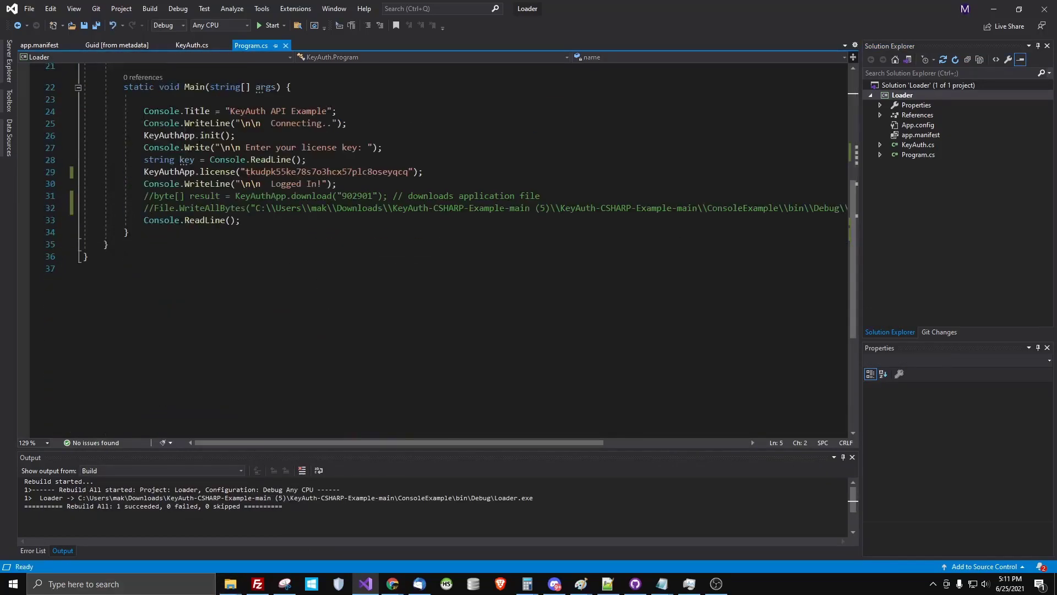
Add Console.WriteLine(response) to the license method in KeyAuth.cs and save it
right_click(220, 171)
left_click(247, 236)
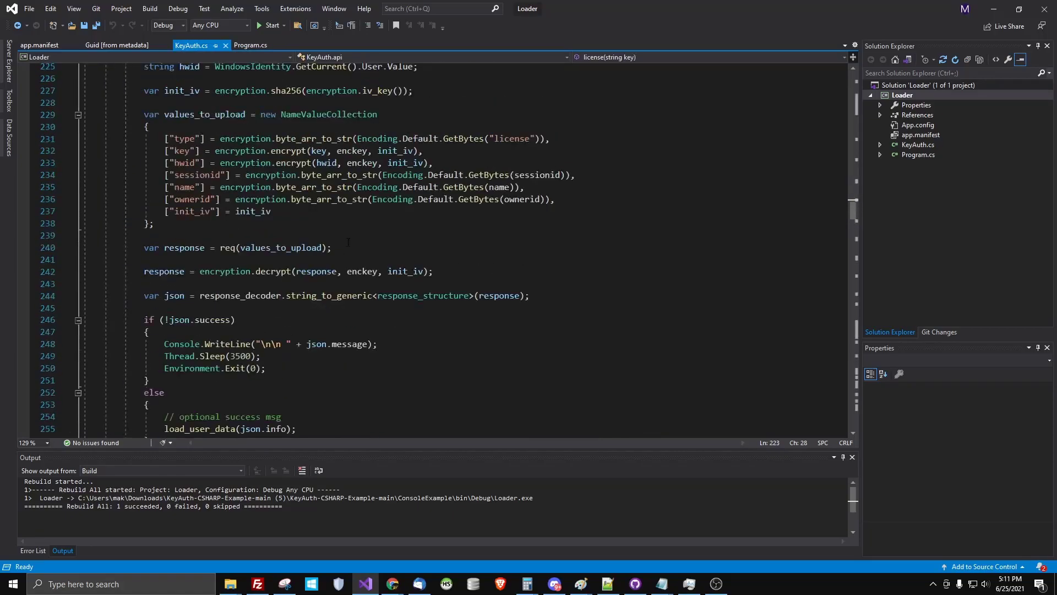
left_click(186, 322)
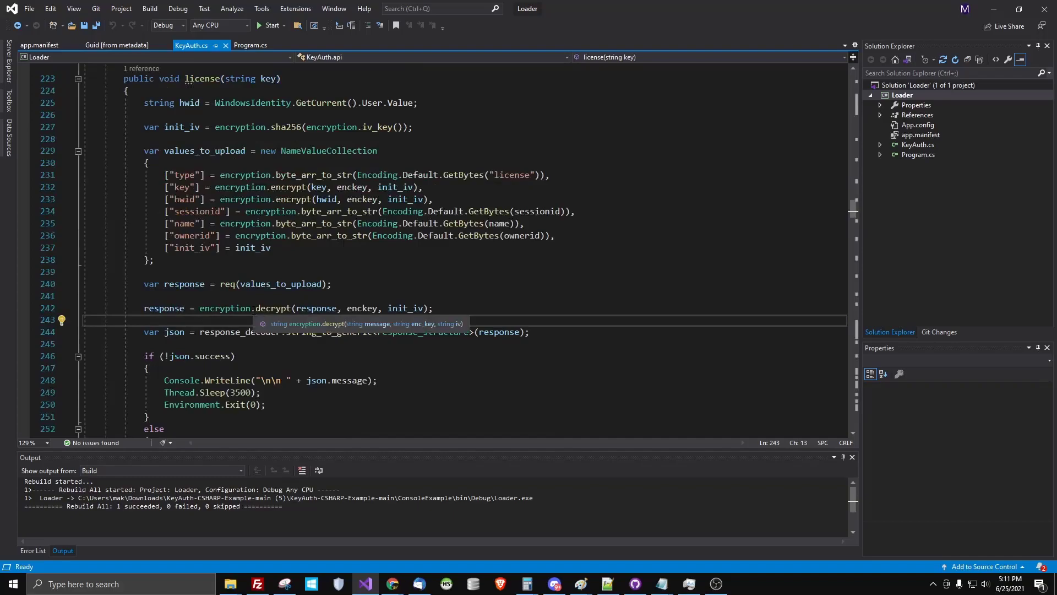
type("conso")
type(".W")
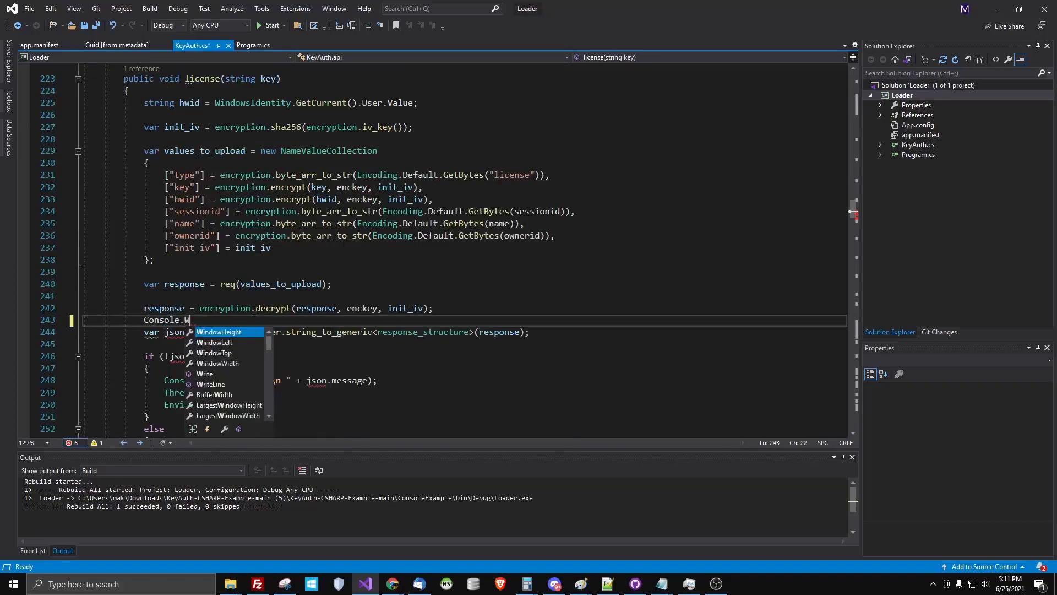
type("riteLine")
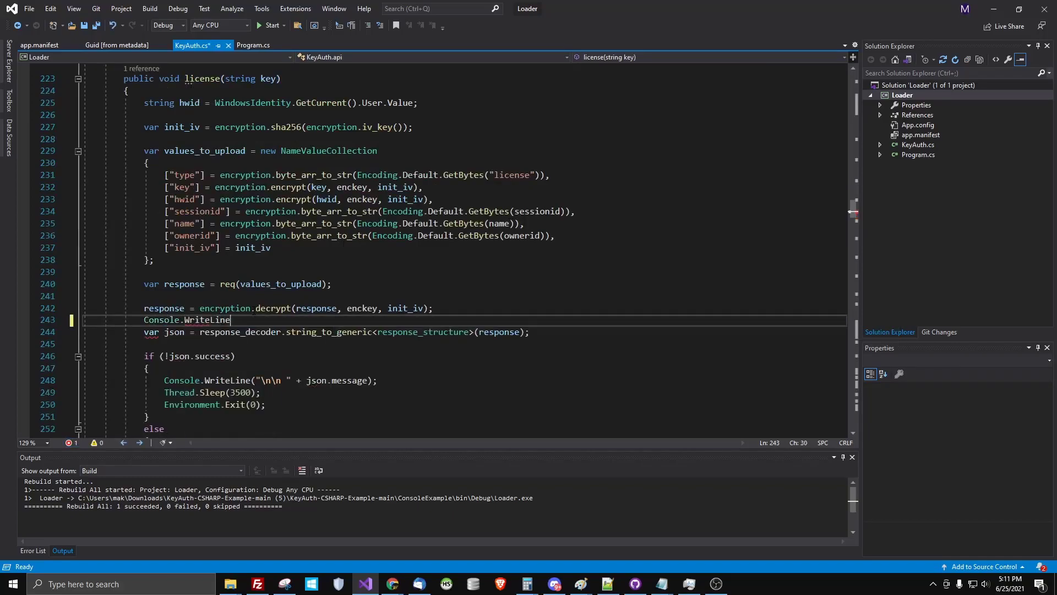
type("(response);")
key("ctrl+s")
Run Loader.exe from bin\Debug, submit a key, and copy the JSON login response
right_click(914, 95)
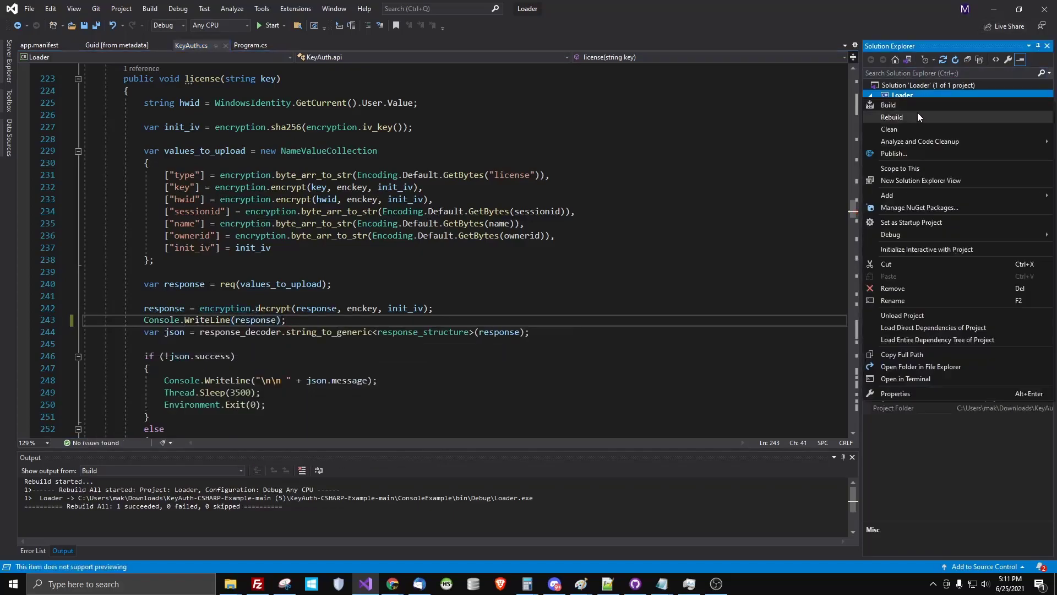
left_click(911, 95)
right_click(911, 95)
key("Escape")
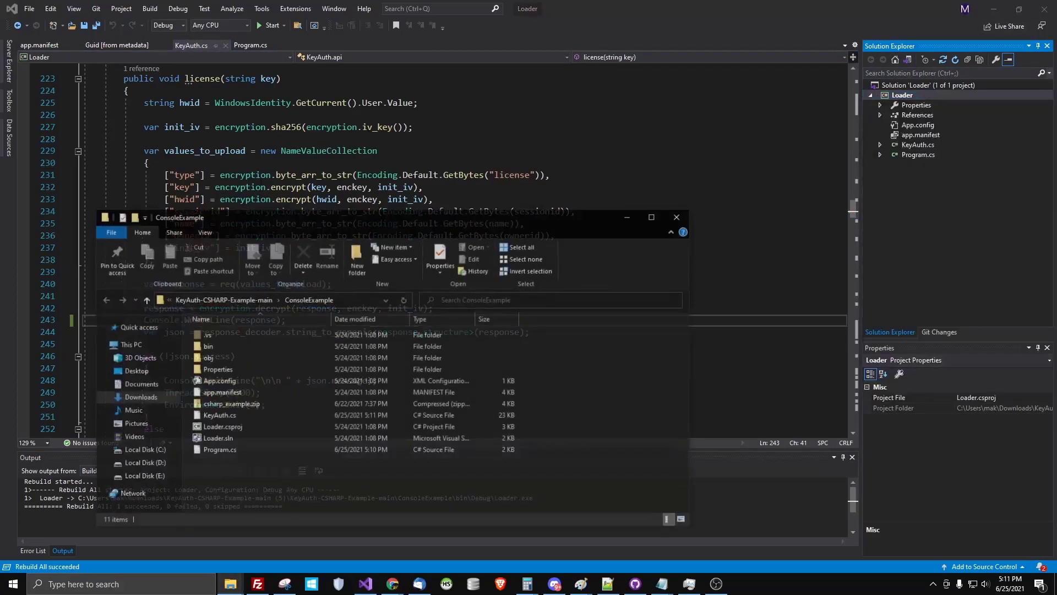
double_click(216, 345)
double_click(223, 334)
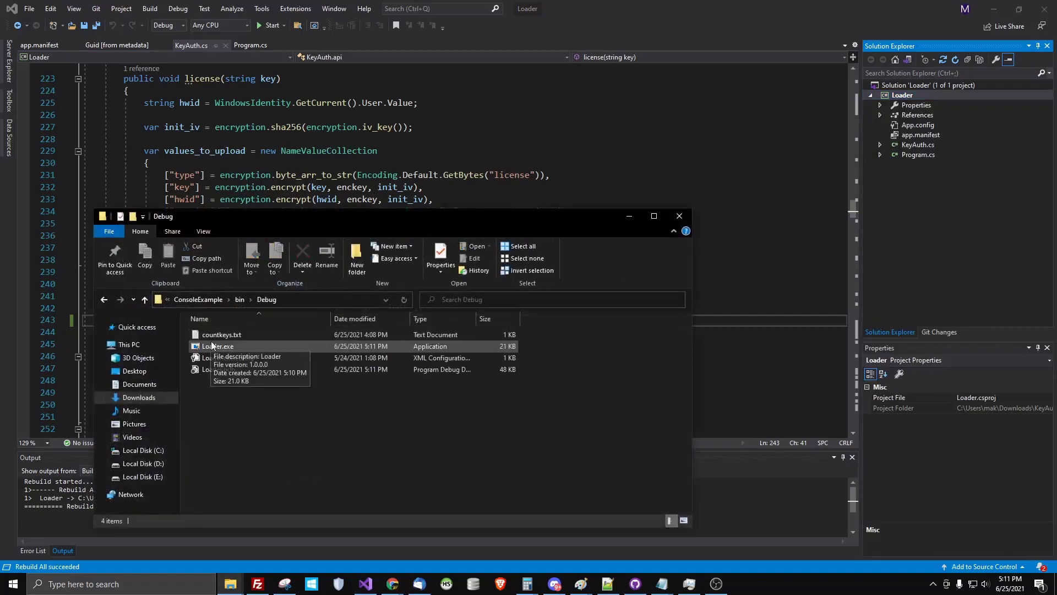
double_click(218, 345)
type("a")
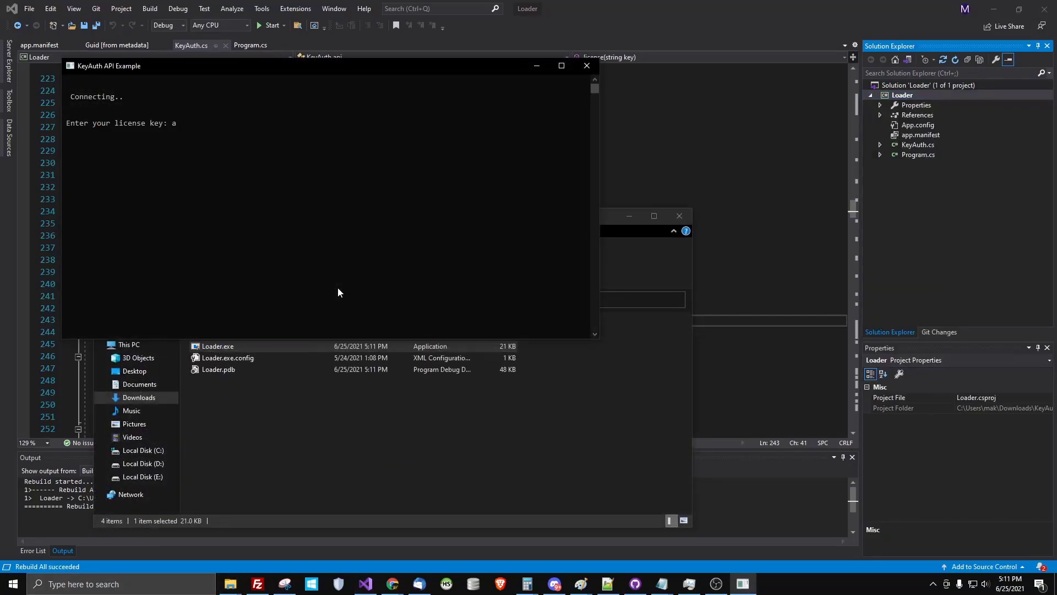
key("Return")
left_click_drag(484, 147, 18, 128)
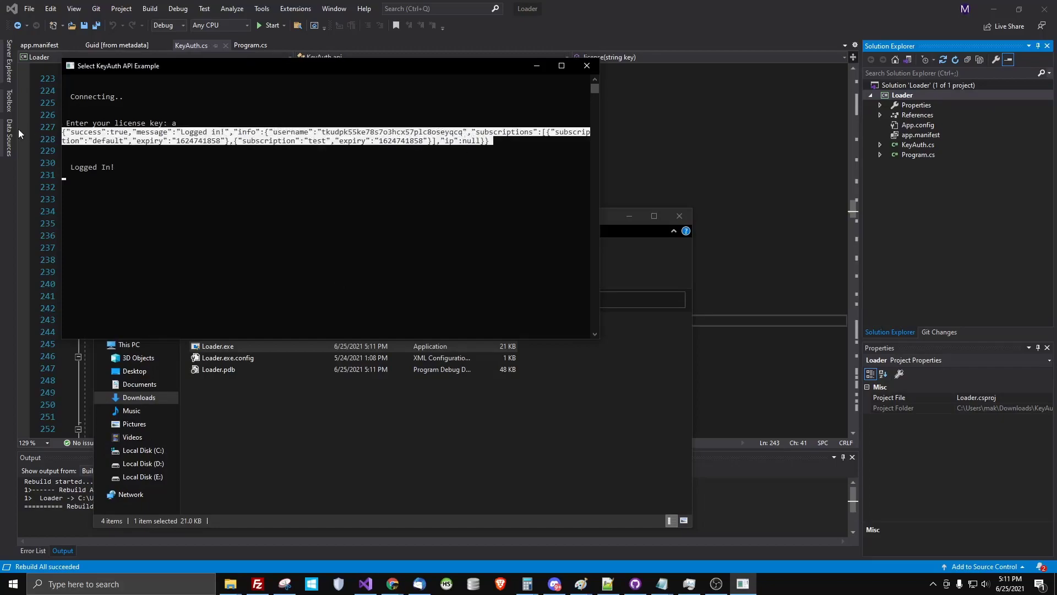
key("ctrl+c")
left_click(994, 9)
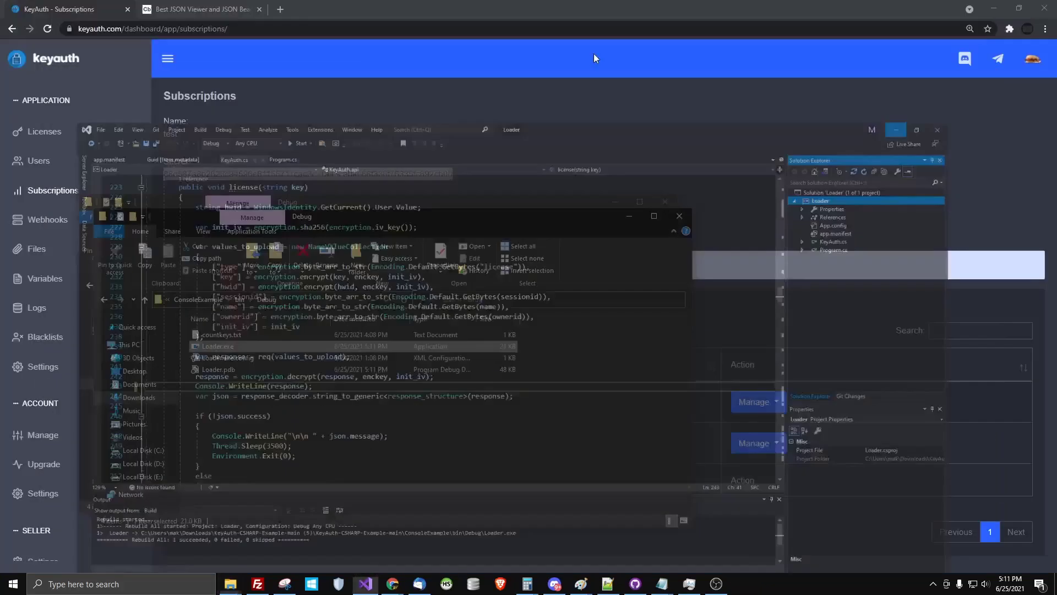
Paste the login response into Code Beautify JSON Viewer and beautify it
left_click(204, 8)
key("ctrl+v")
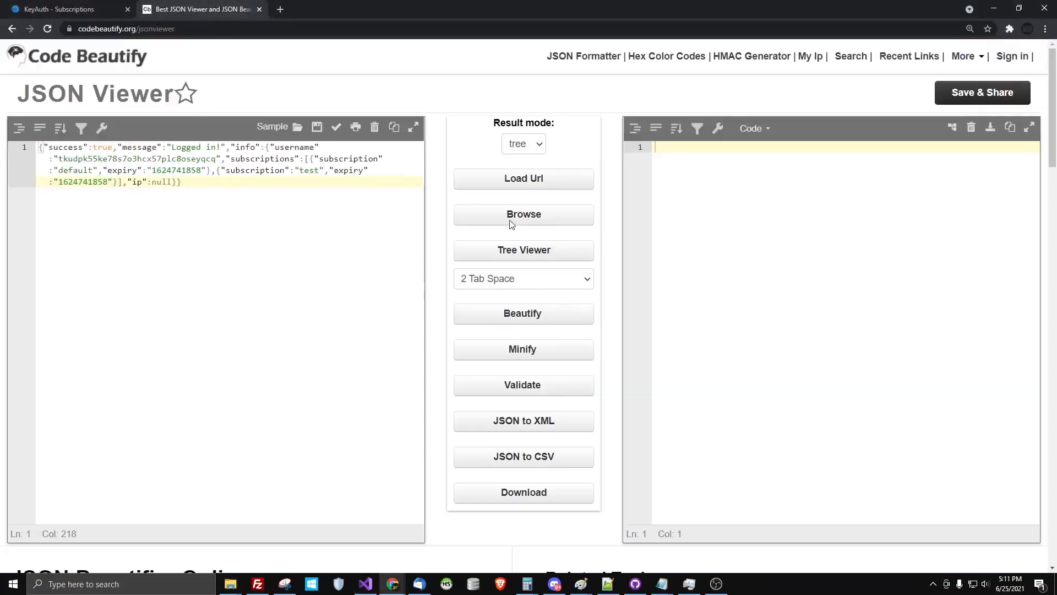
left_click(498, 315)
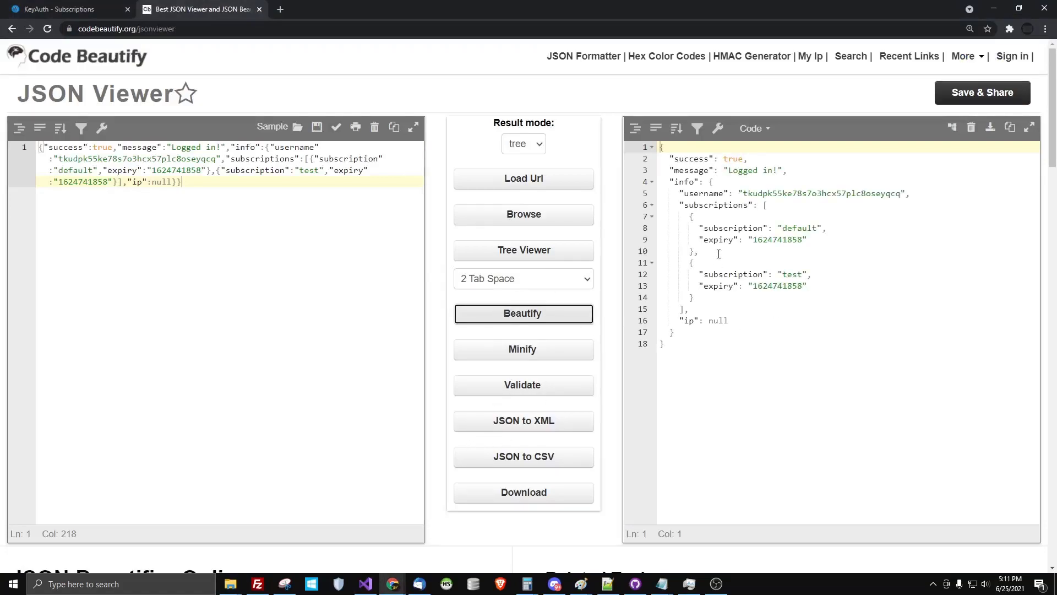
Pick out the 'default' and 'test' subscription names and expiry values in the formatted JSON
double_click(799, 228)
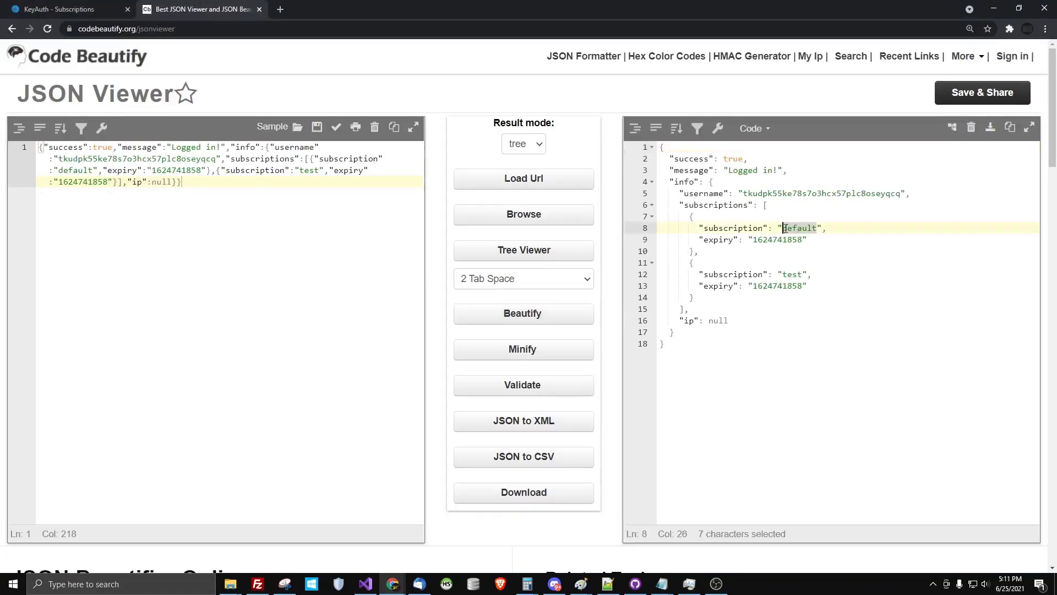
double_click(773, 239)
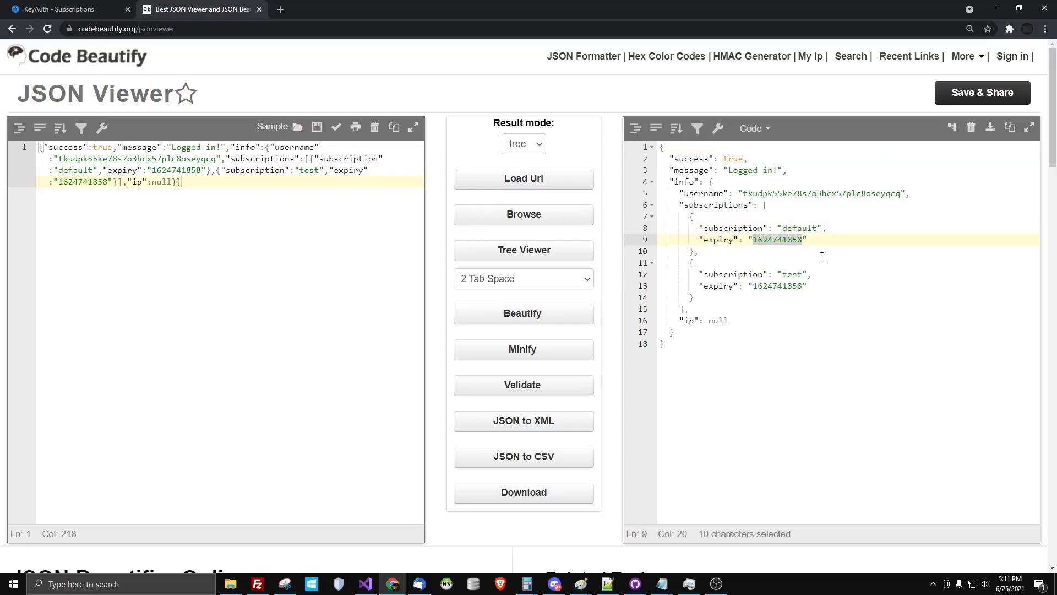
left_click(764, 273)
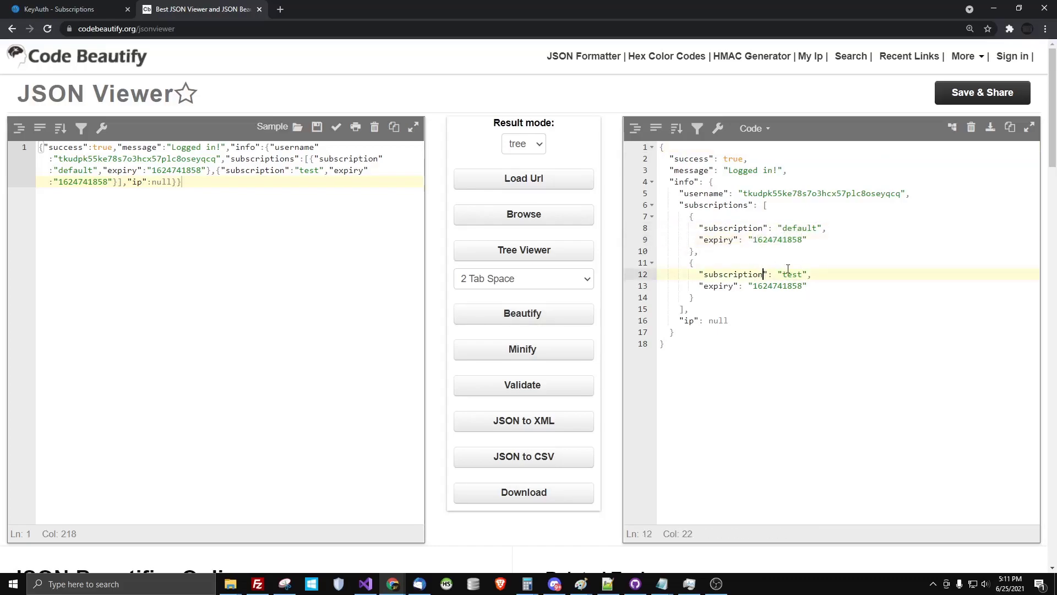
double_click(791, 274)
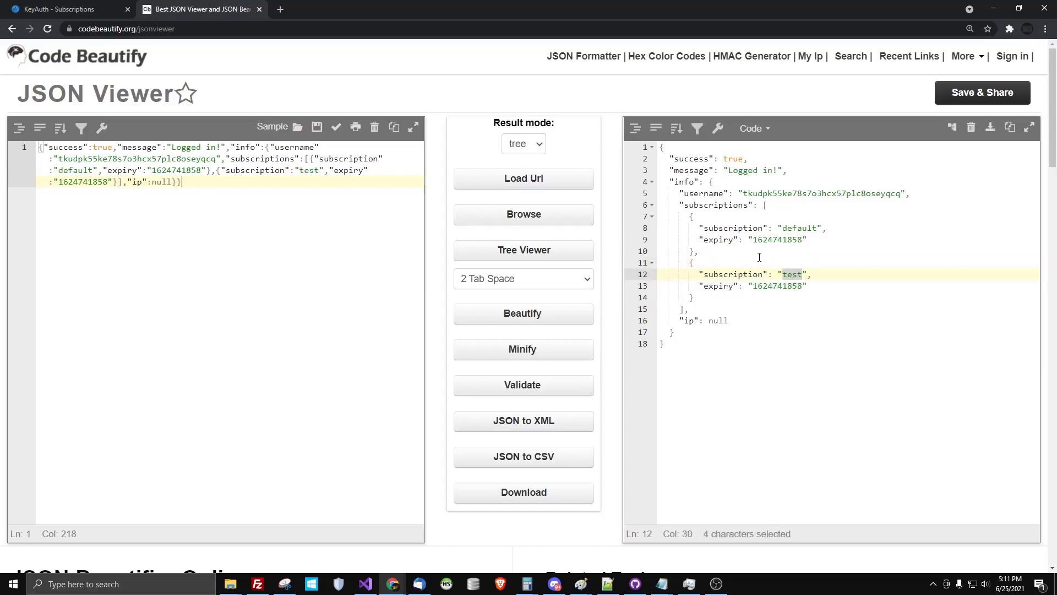
double_click(730, 230)
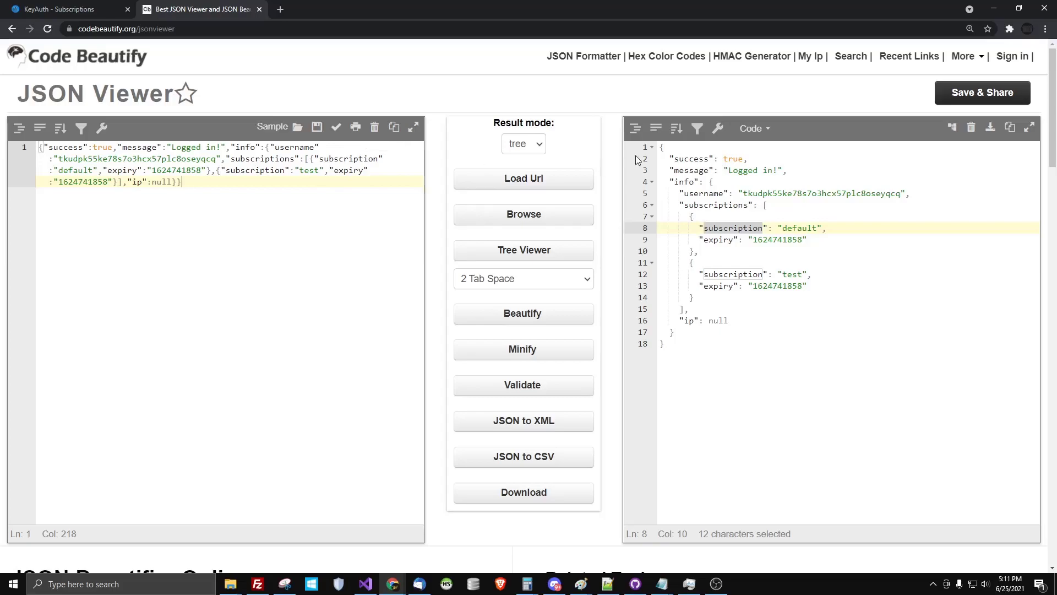
left_click(790, 274)
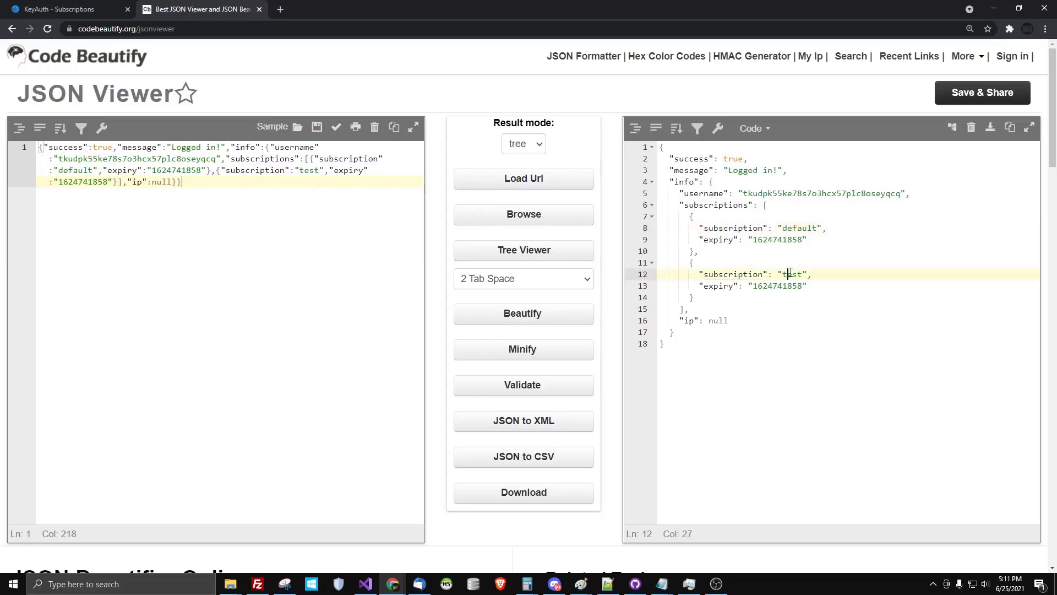
left_click_drag(722, 226, 651, 216)
Compare the JSON's 'default' entry with KeyAuth's subscription rows, then go to Licenses
left_click(22, 9)
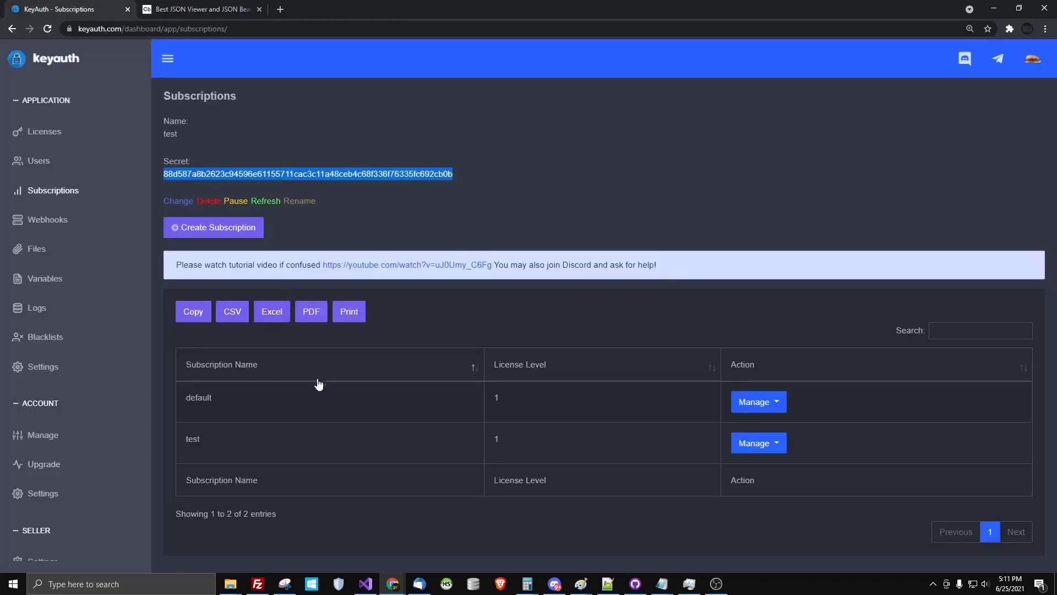
left_click(226, 8)
left_click(818, 250)
double_click(800, 227)
left_click(128, 5)
triple_click(516, 454)
left_click(523, 438)
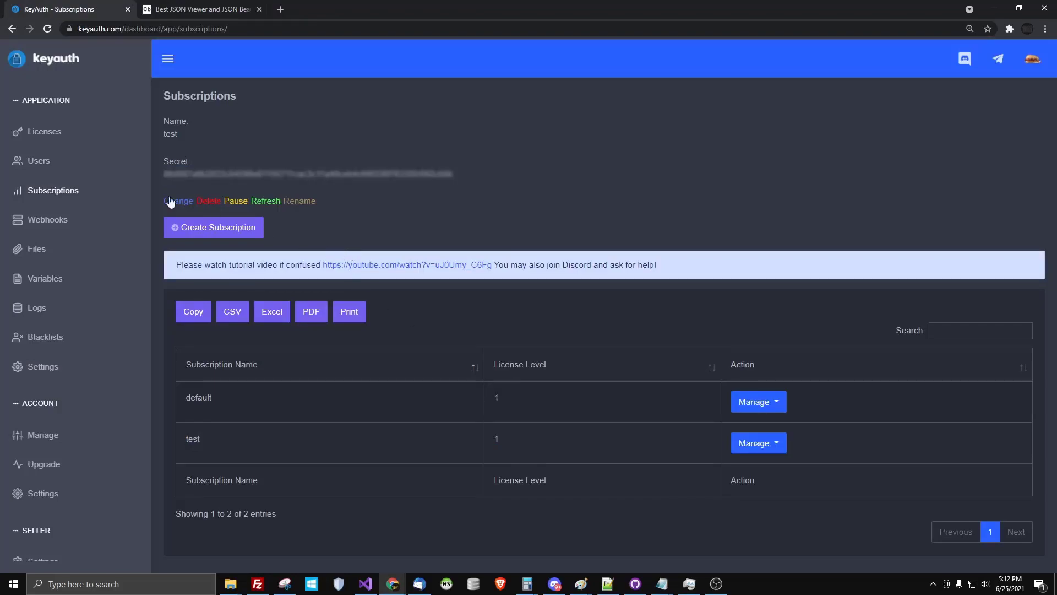
left_click(74, 132)
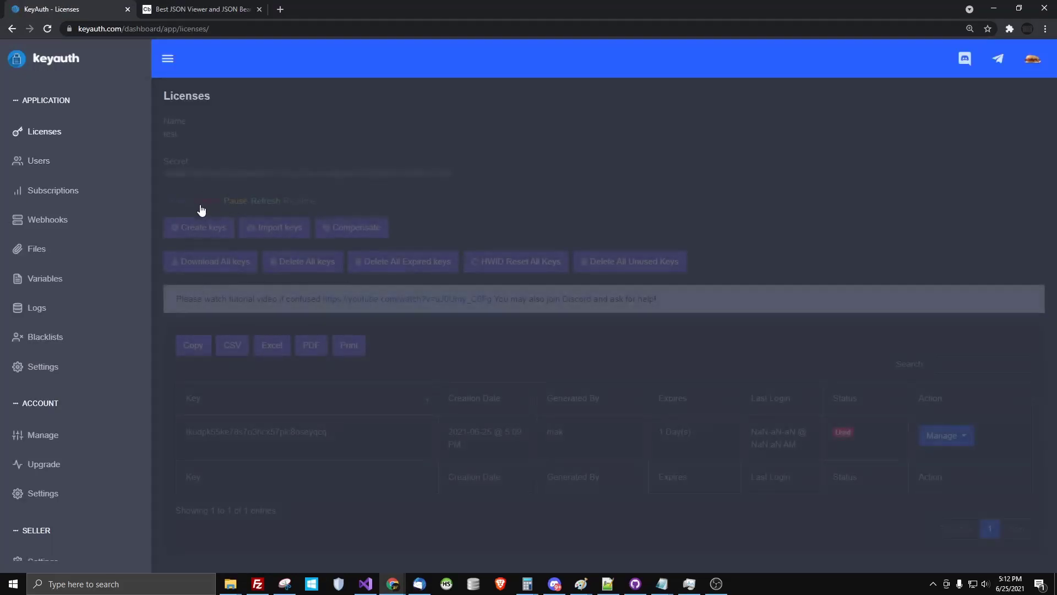
left_click(176, 204)
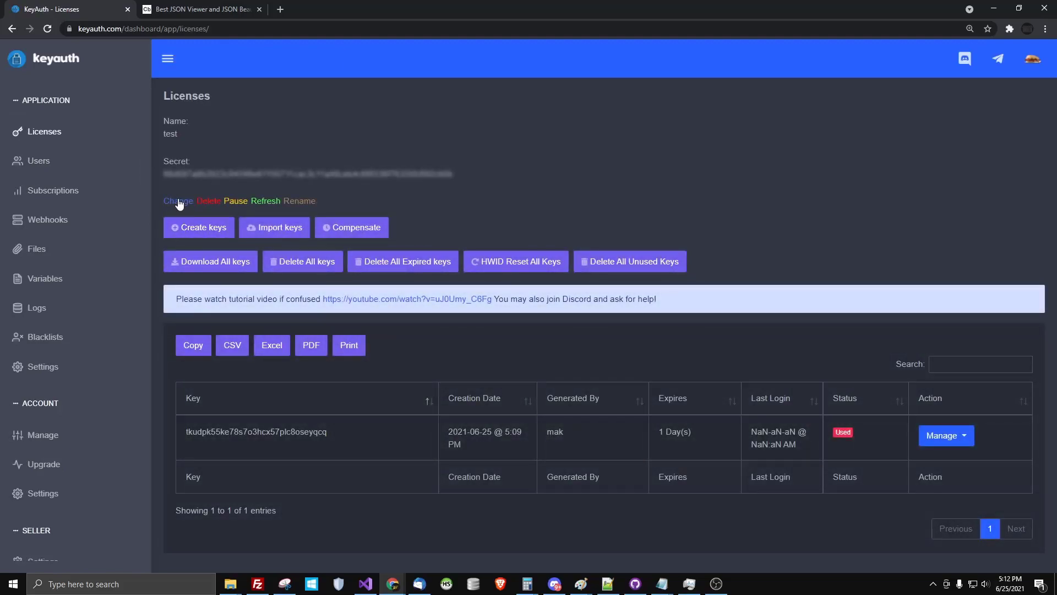
left_click(199, 172)
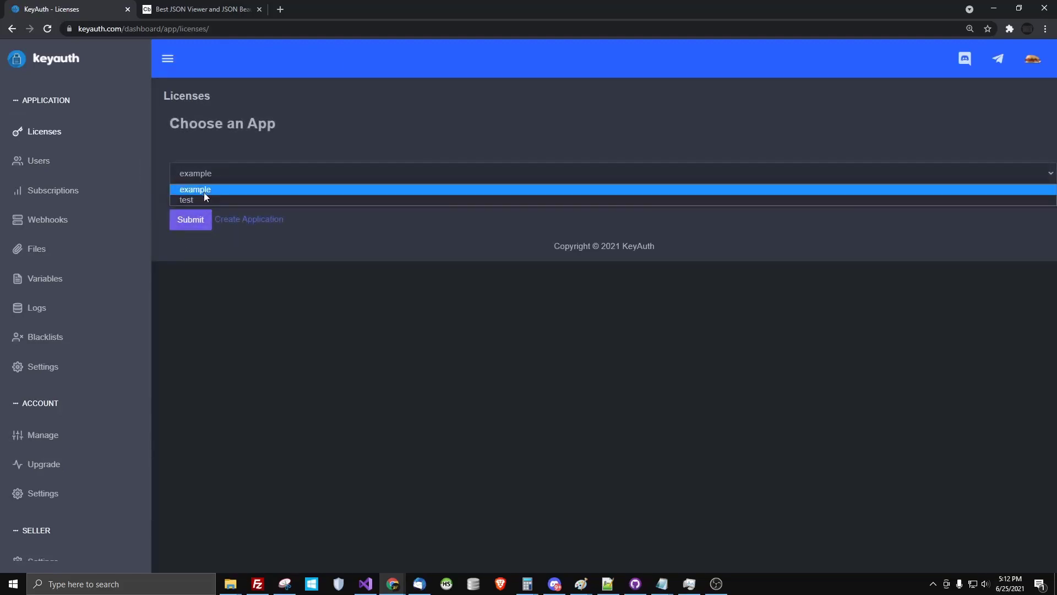
left_click(259, 218)
left_click(263, 218)
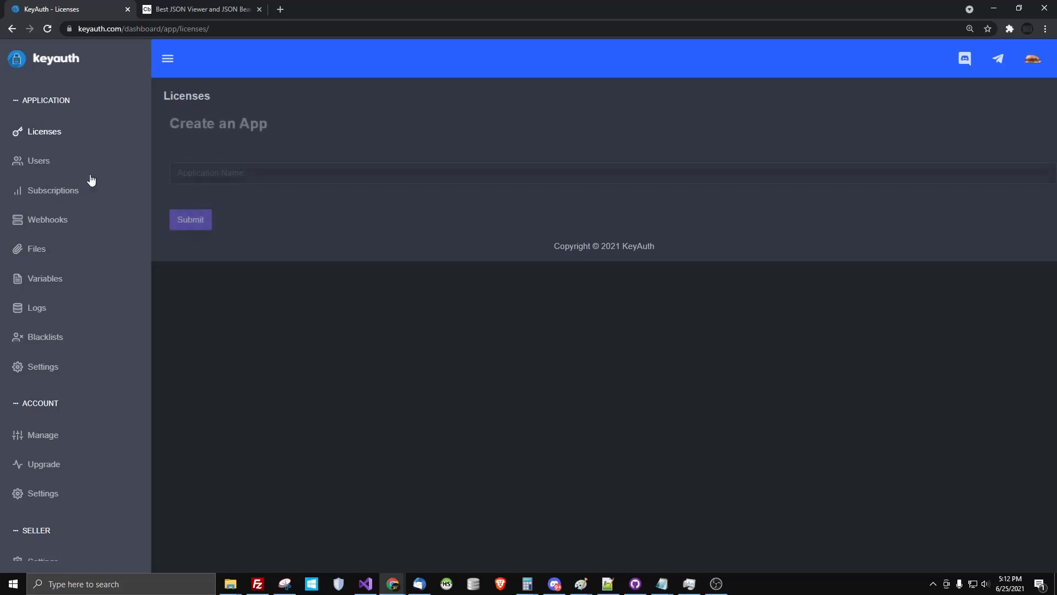
left_click(30, 131)
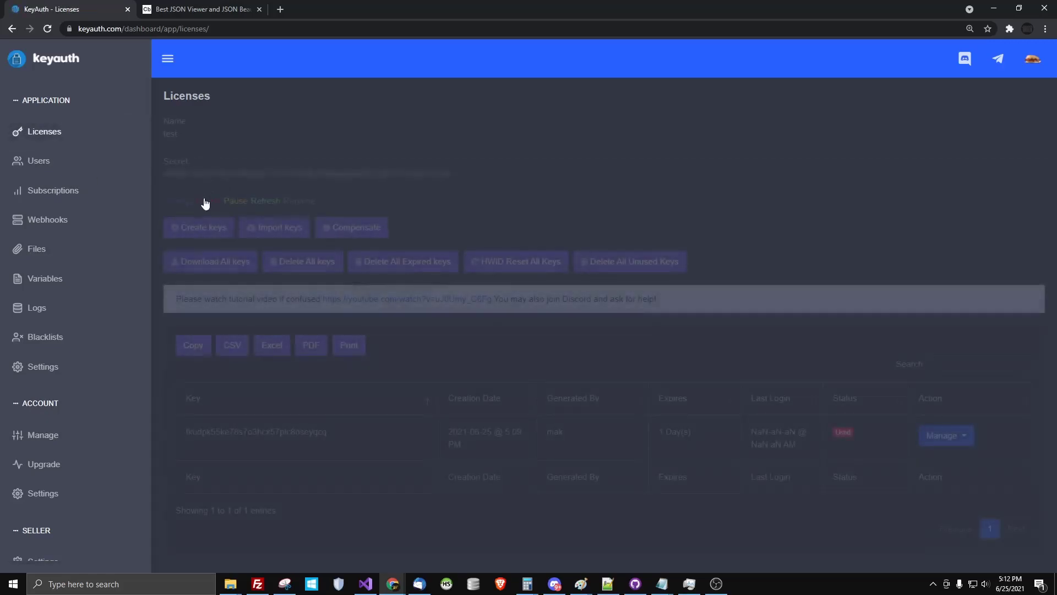
left_click(177, 198)
left_click(226, 177)
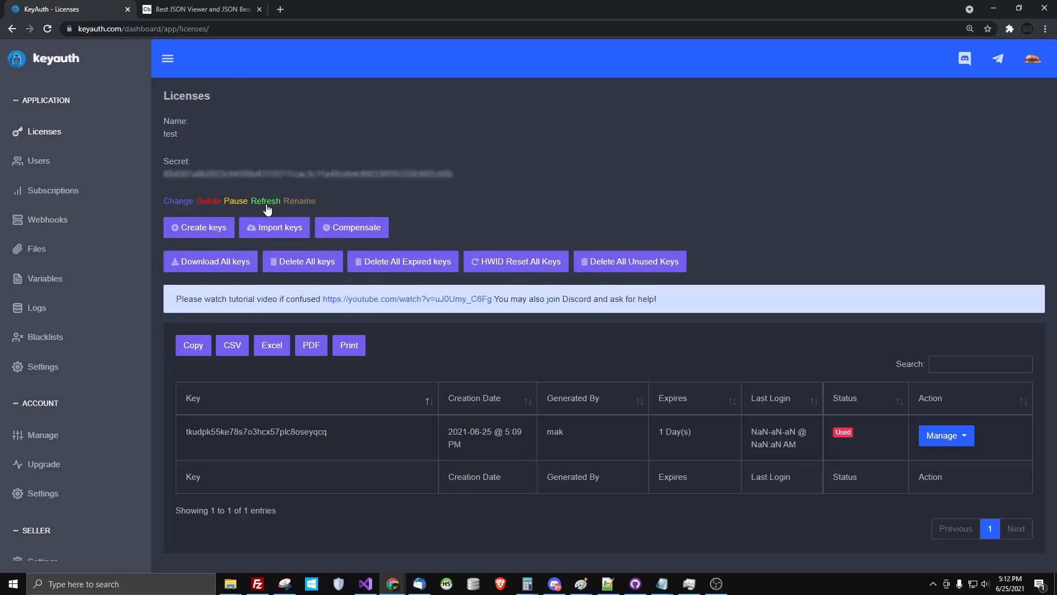
mouse_move(215, 176)
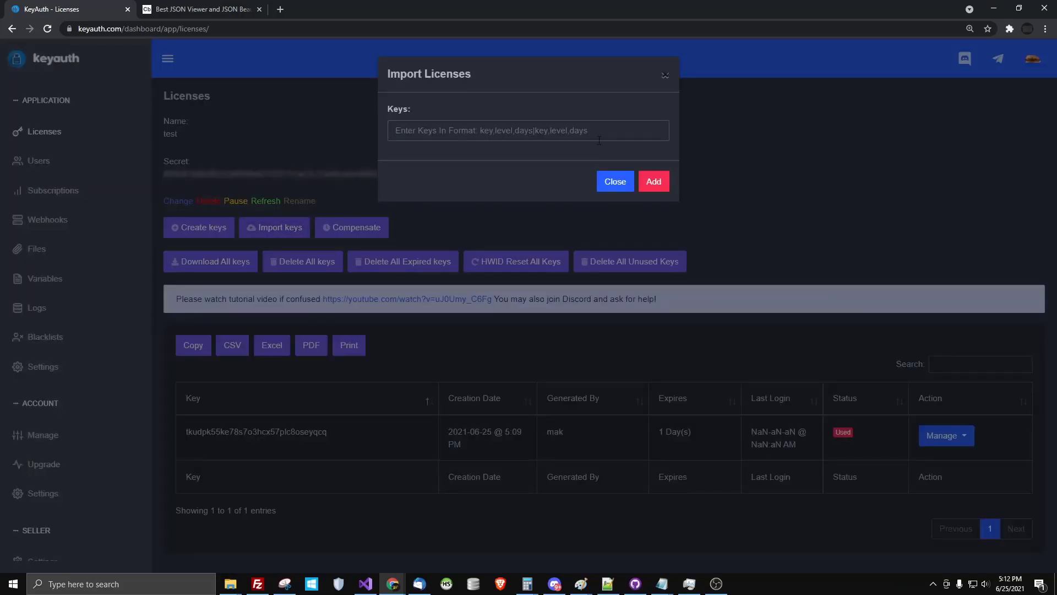
type("ABCD")
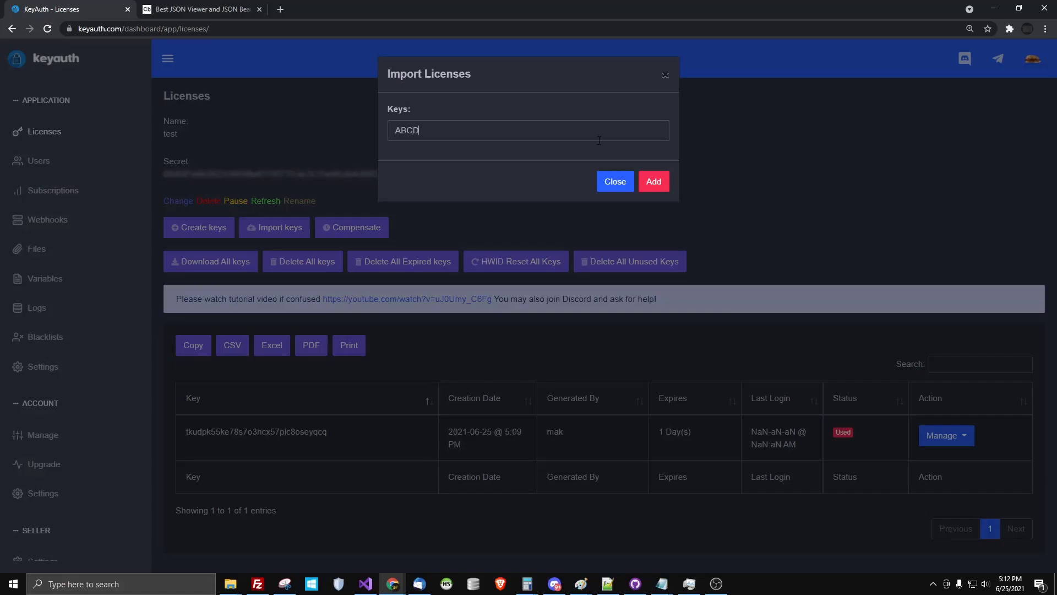
type("-ABCD-ABCD")
type("|1|1,ABCD-XYZD,1,")
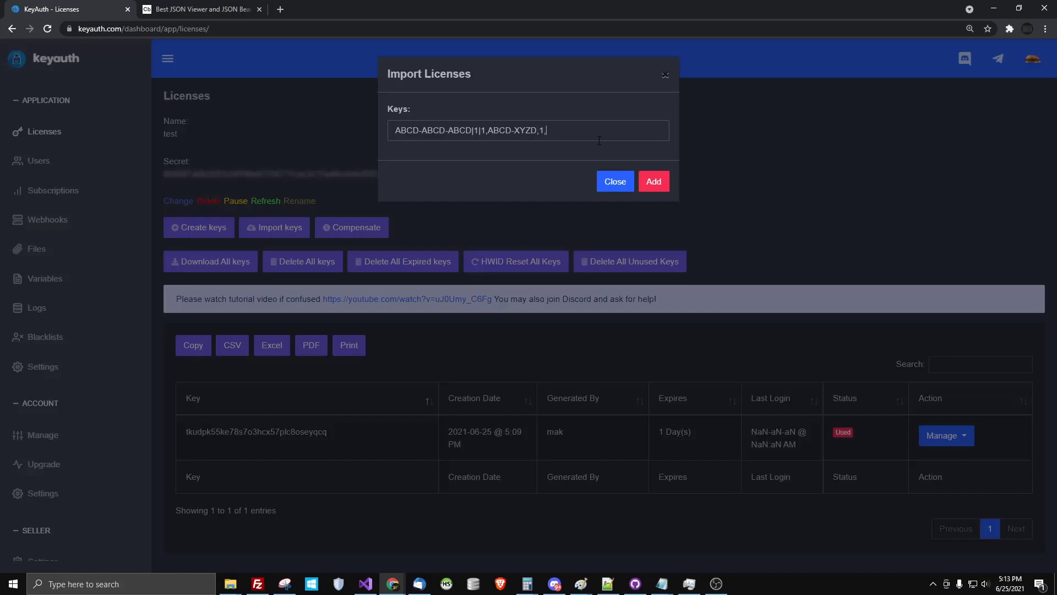
key("BackSpace")
type("|")
key("BackSpace")
type(",")
key("Left")
key("Left")
key("BackSpace")
type(",")
key("ctrl+a")
left_click(547, 135)
type(",AB")
left_click(605, 182)
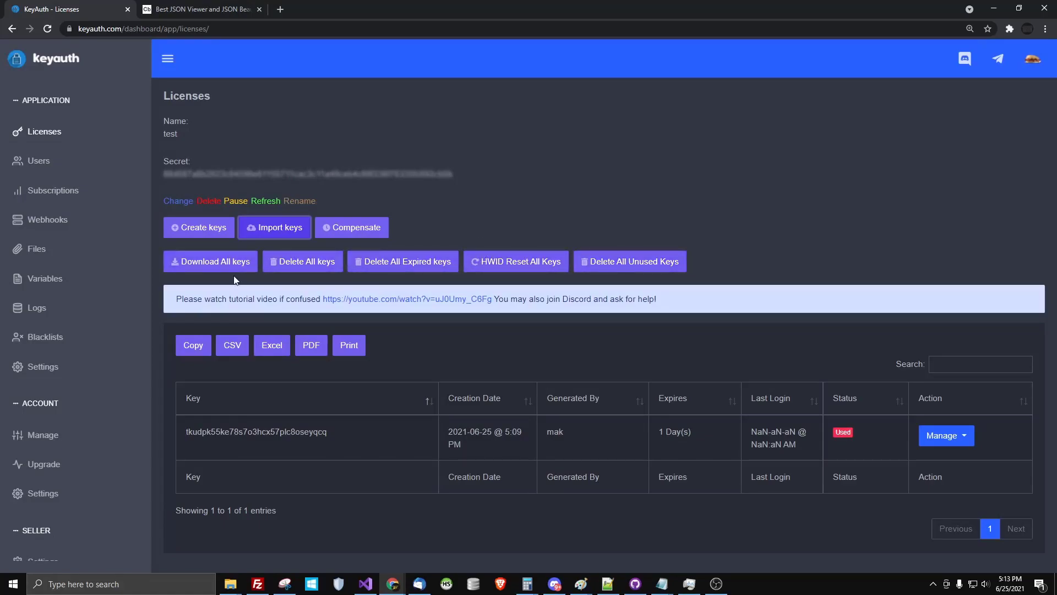
View the registered user's HWID details in Edit User and close without saving
left_click(25, 172)
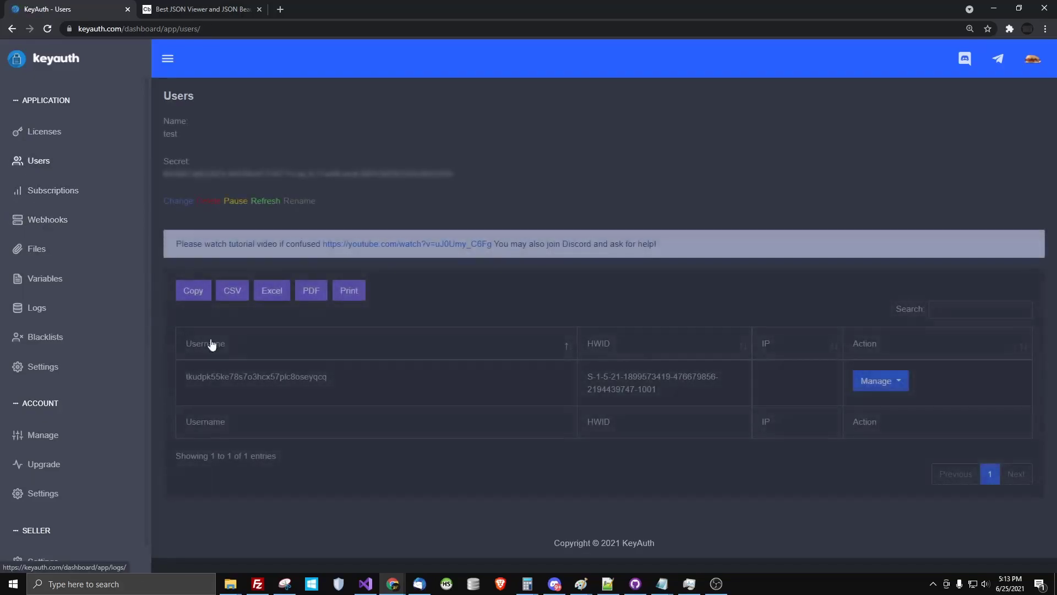
left_click(875, 381)
left_click(862, 417)
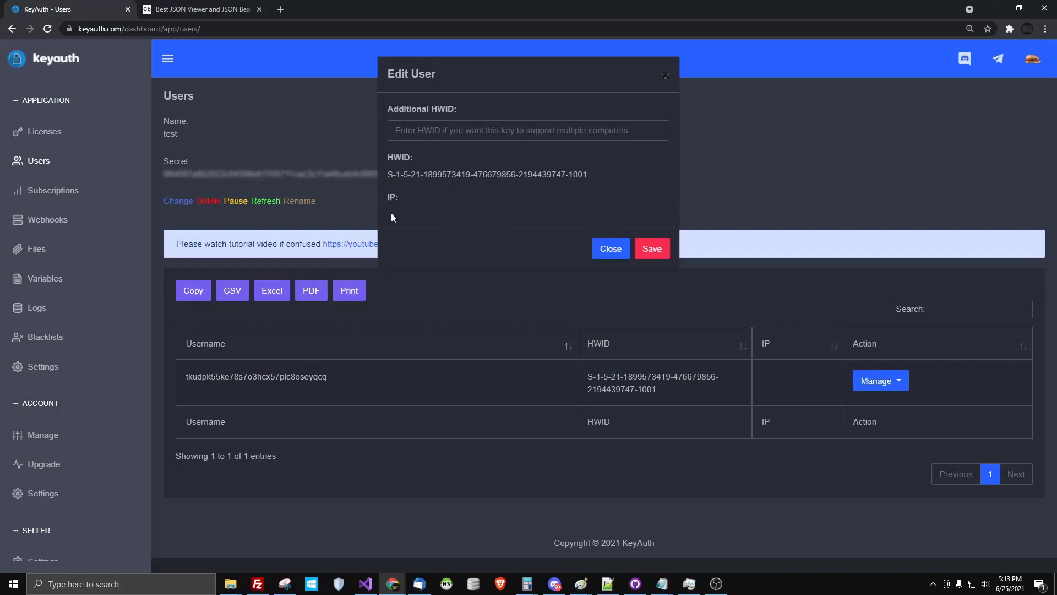
left_click(608, 250)
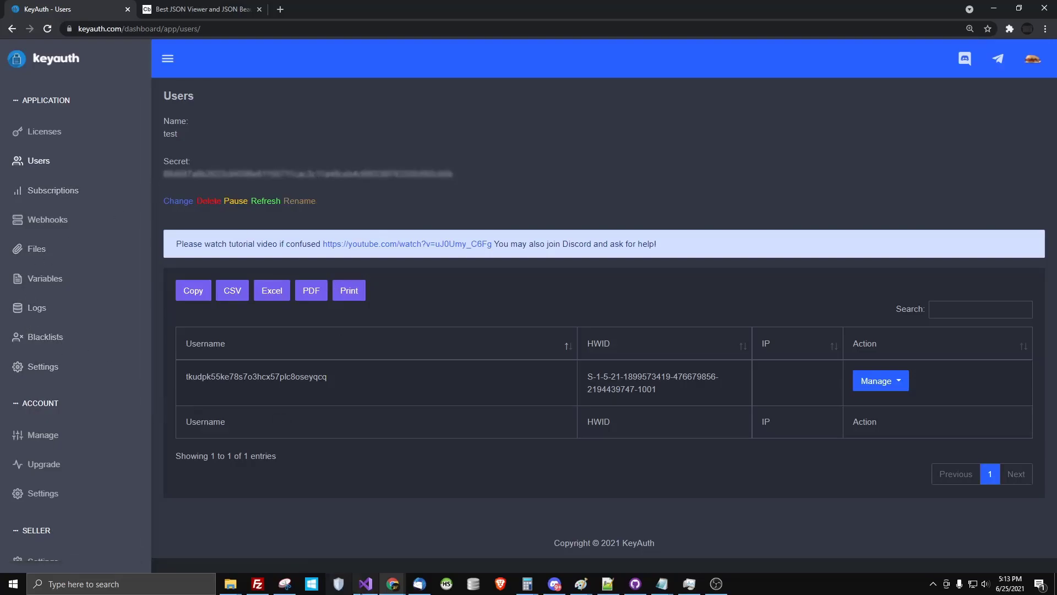
Return to Visual Studio and scroll through KeyAuth.cs to the login method
left_click(366, 584)
scroll(193, 216, "up", 8)
scroll(193, 215, "down", 7)
scroll(192, 216, "down", 20)
Scroll through the upgrade method in KeyAuth.cs, marking its name and key parameter, then return to Chrome
scroll(203, 254, "up", 20)
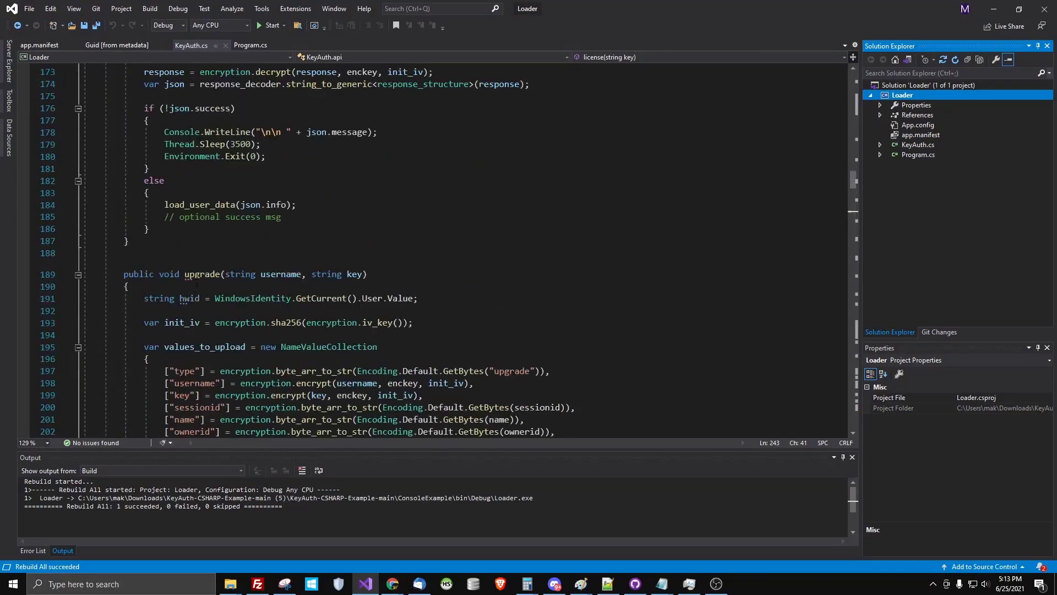
double_click(197, 274)
scroll(204, 231, "down", 3)
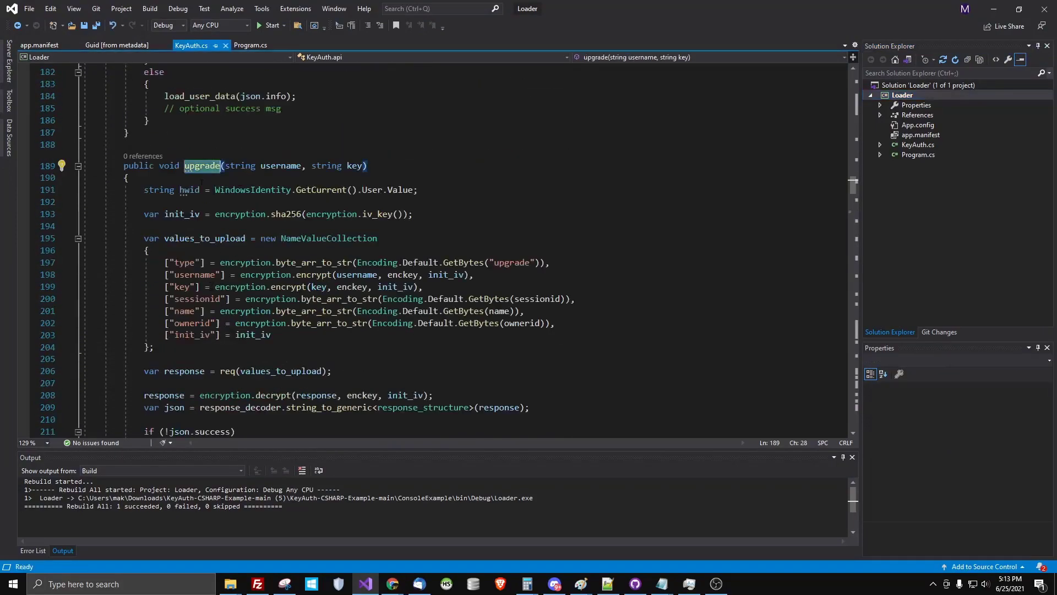
scroll(201, 182, "down", 3)
scroll(261, 163, "up", 4)
double_click(354, 203)
scroll(259, 261, "down", 5)
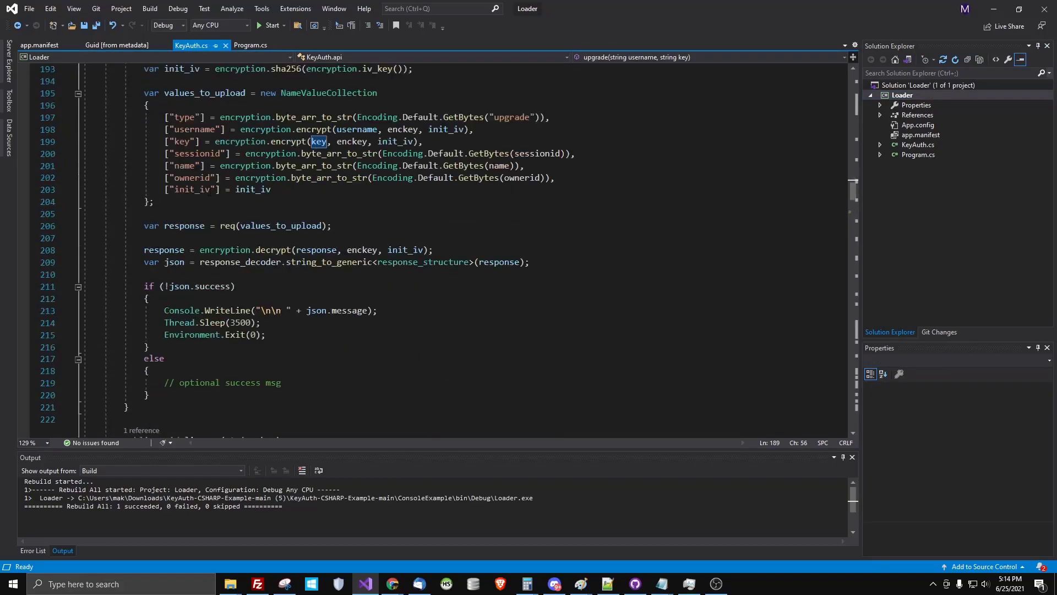
key("alt+Tab")
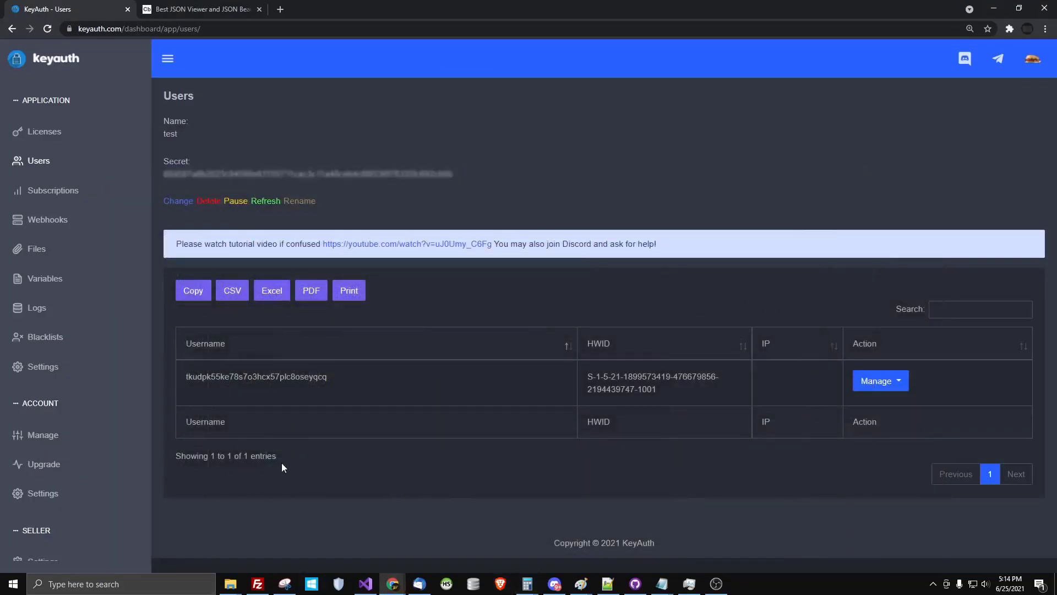
Open the subscriptions list and select the 'default' subscription name
left_click(55, 193)
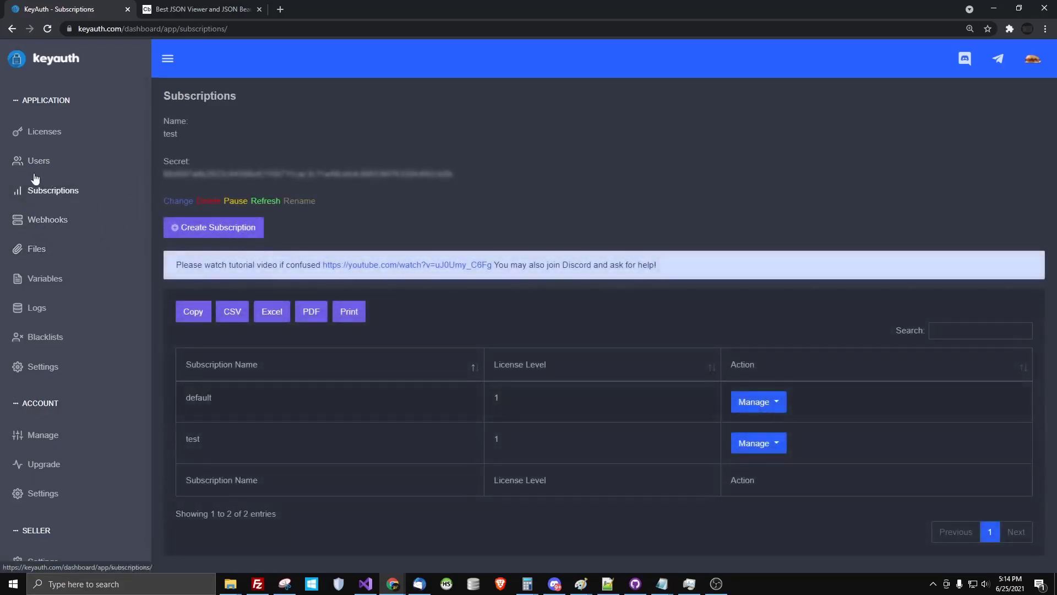
left_click_drag(196, 397, 224, 407)
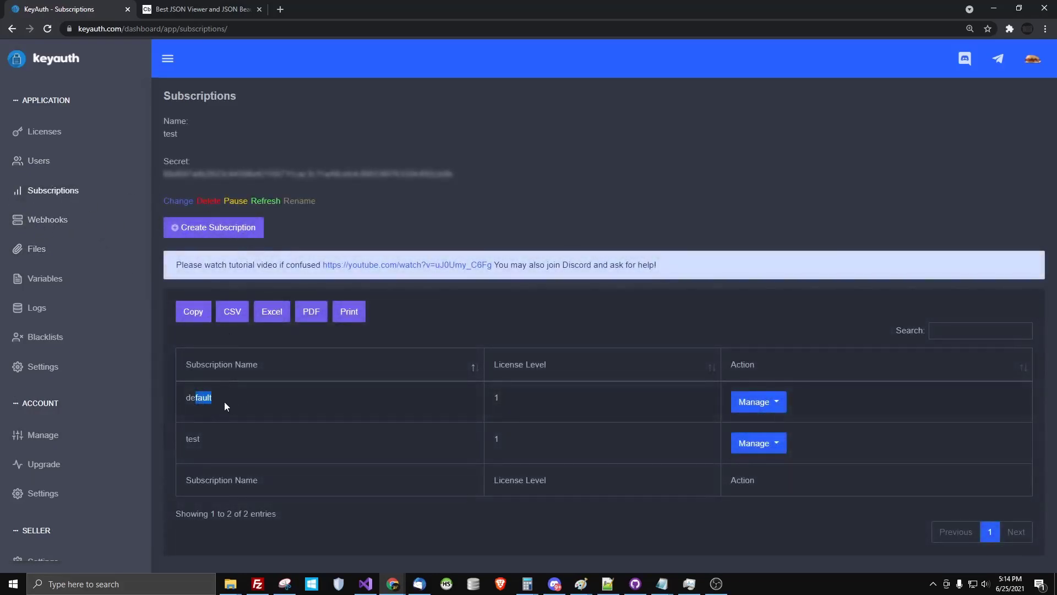
double_click(199, 396)
Open and cancel the Create Subscription form twice without adding a subscription
left_click(209, 228)
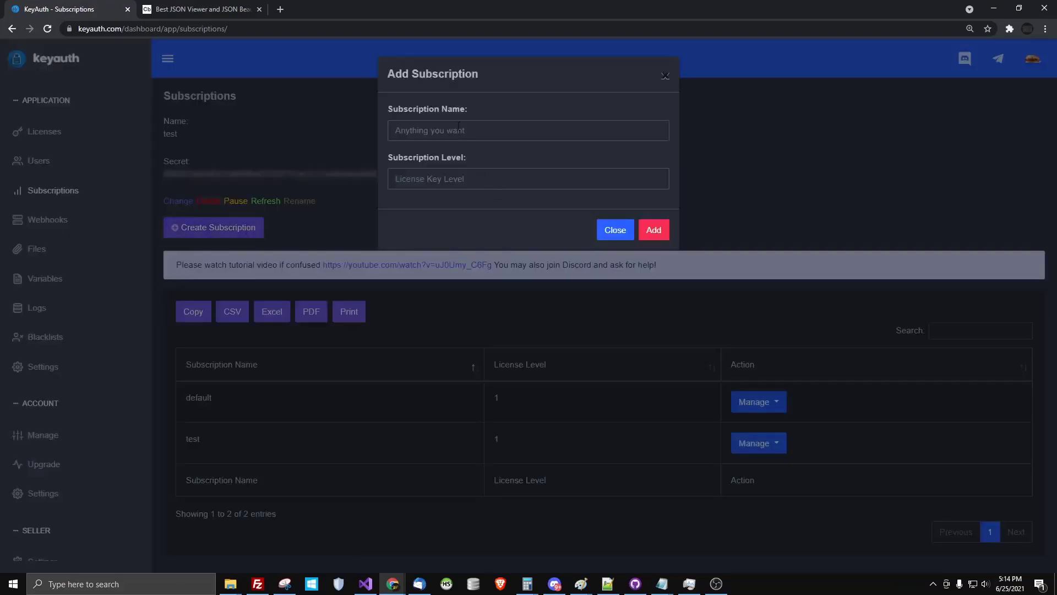
left_click(615, 230)
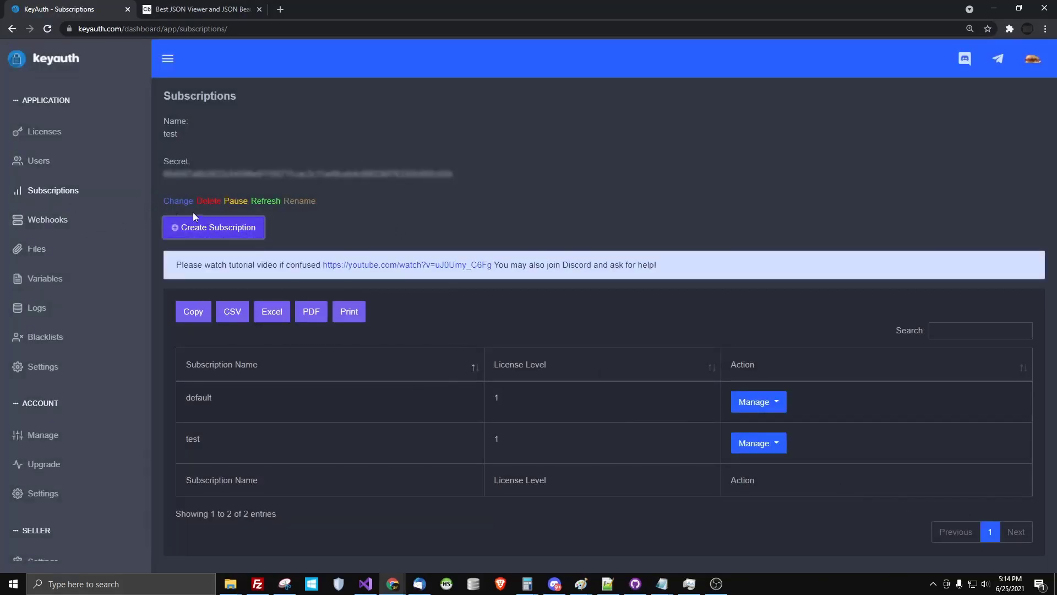
left_click(230, 227)
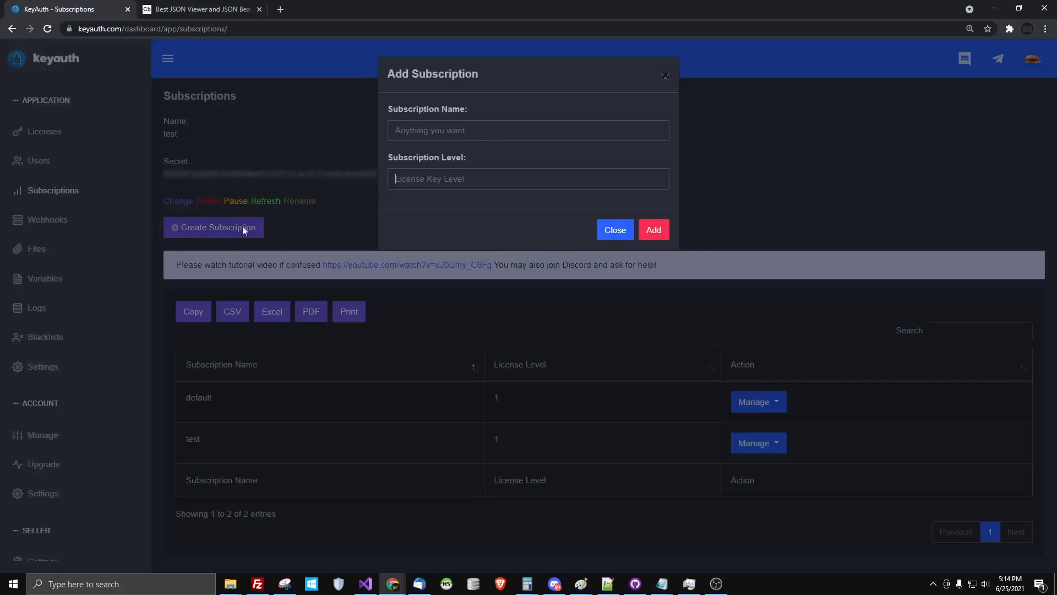
left_click(620, 229)
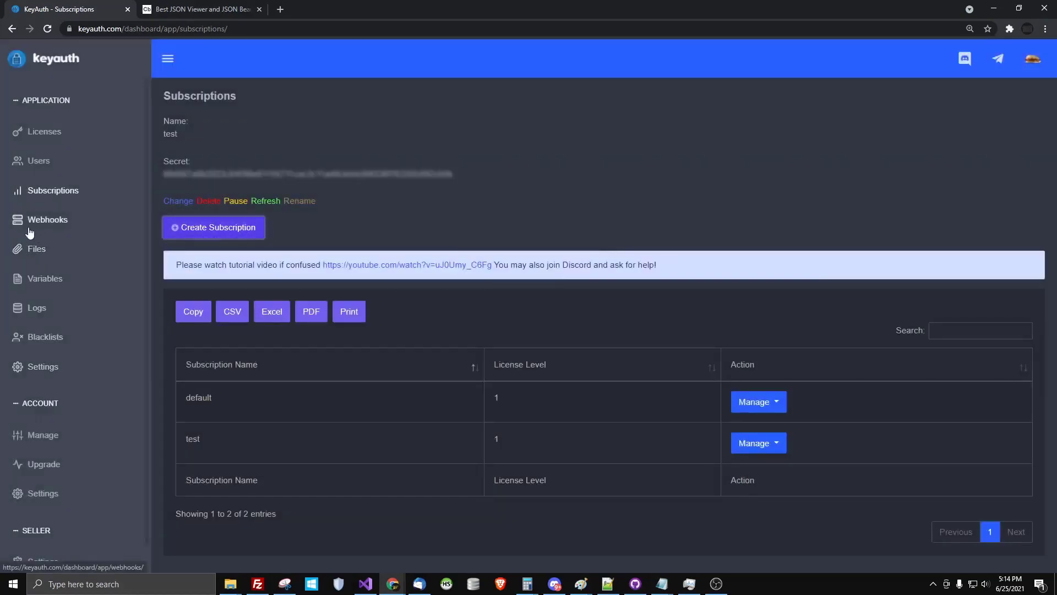
left_click(49, 217)
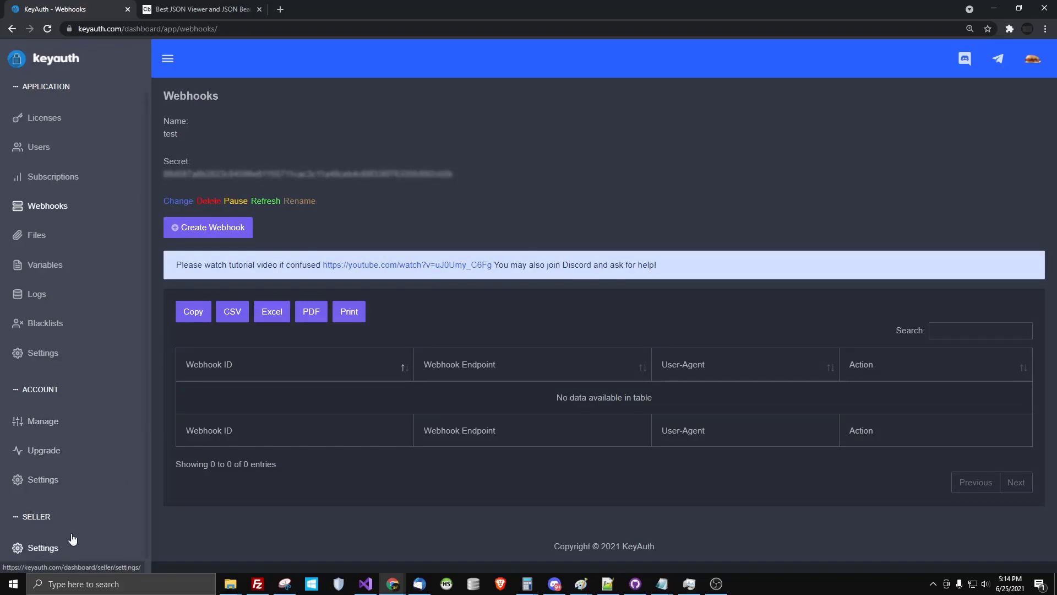
Copy the used 1-day license key and start a seller API URL containing it in a new tab
left_click(44, 546)
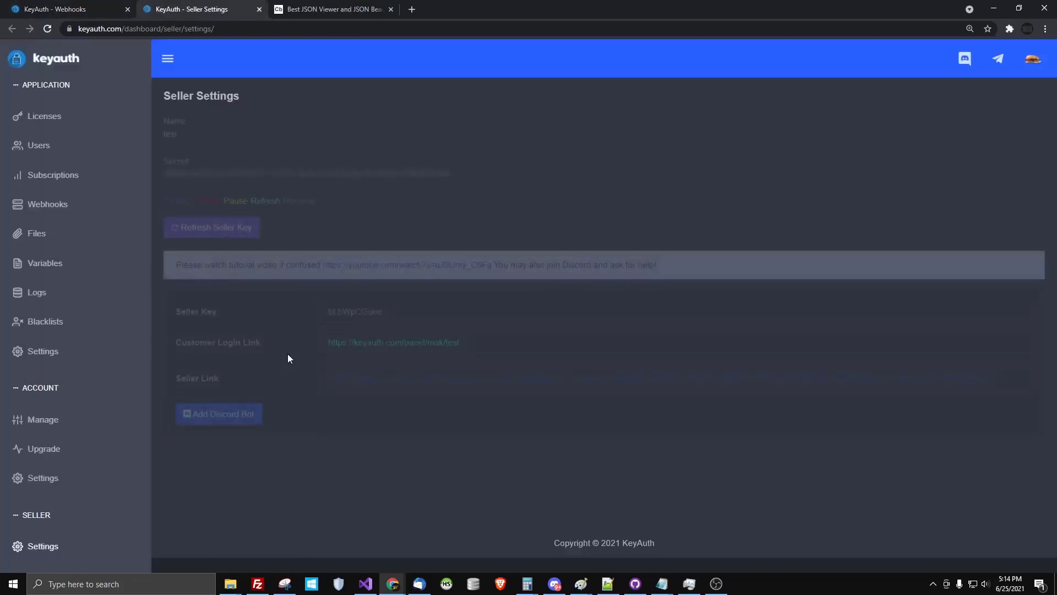
left_click(44, 116)
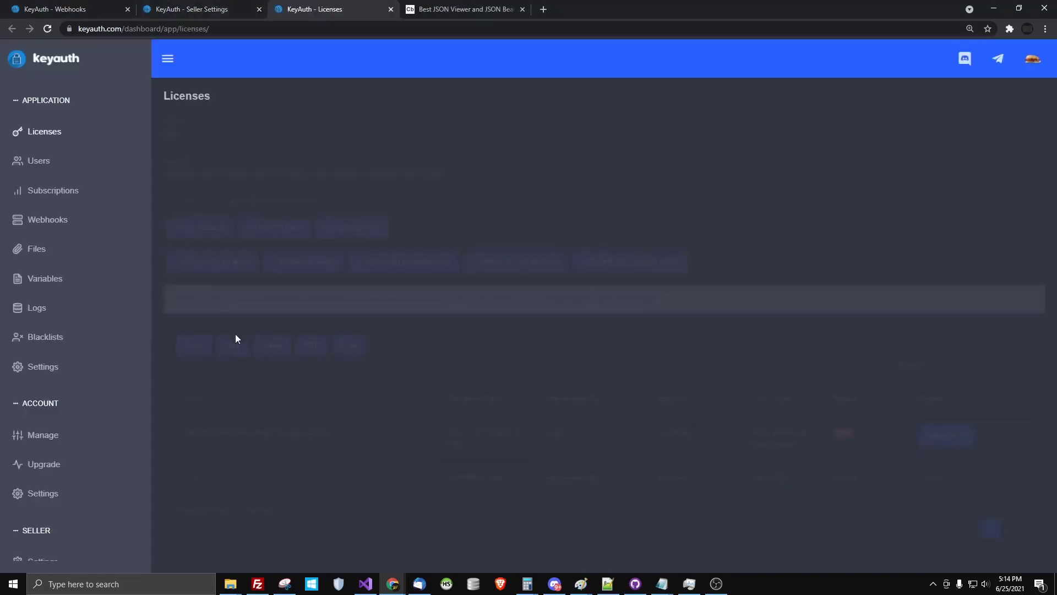
double_click(259, 429)
key("ctrl+c")
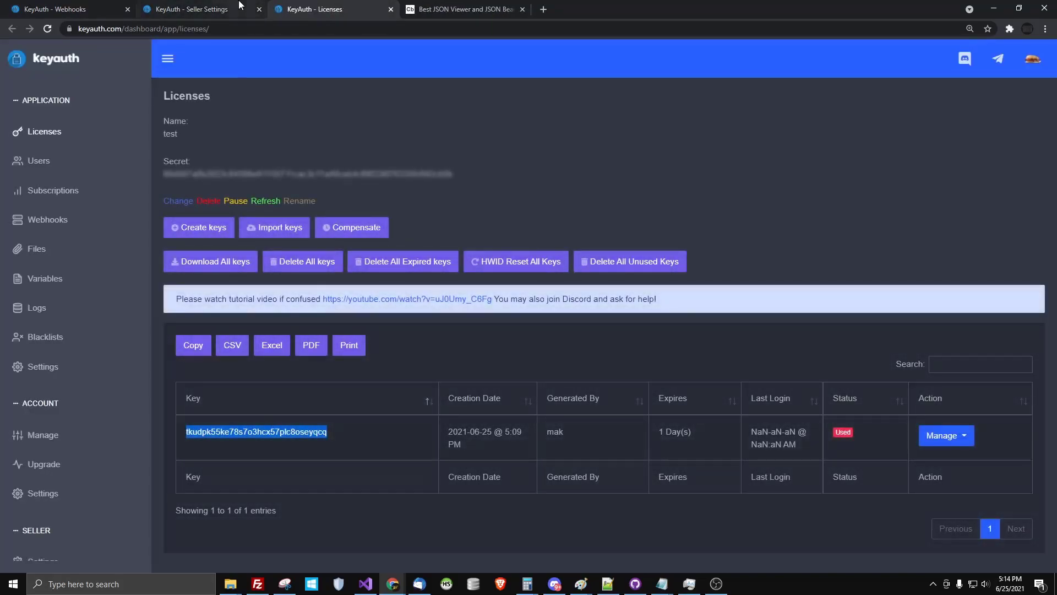
key("ctrl+t")
type("keyauth.com/api/seller")
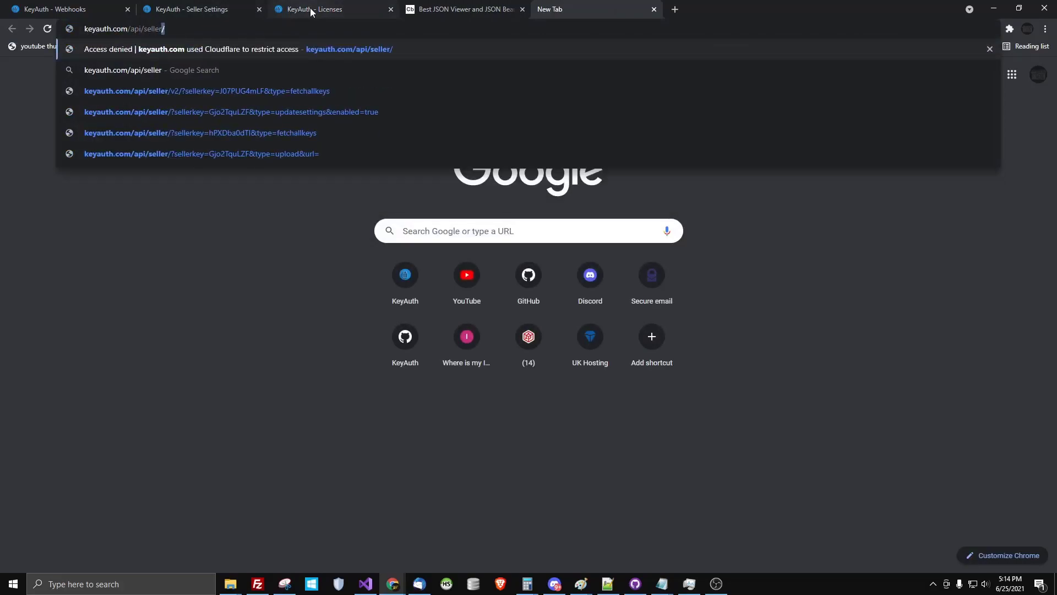
type("?sellerkey=&key=")
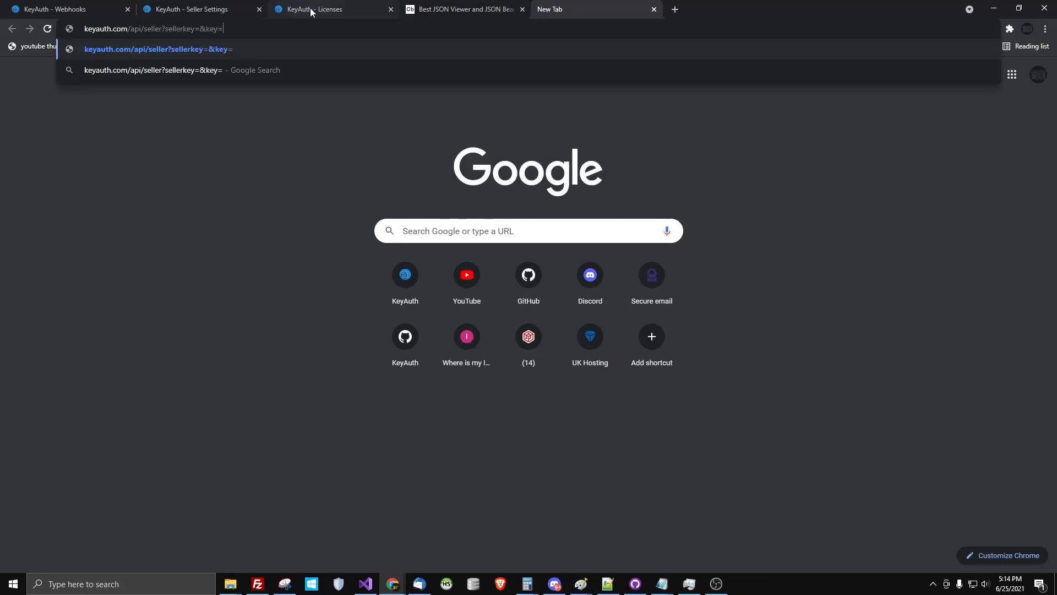
key("ctrl+v")
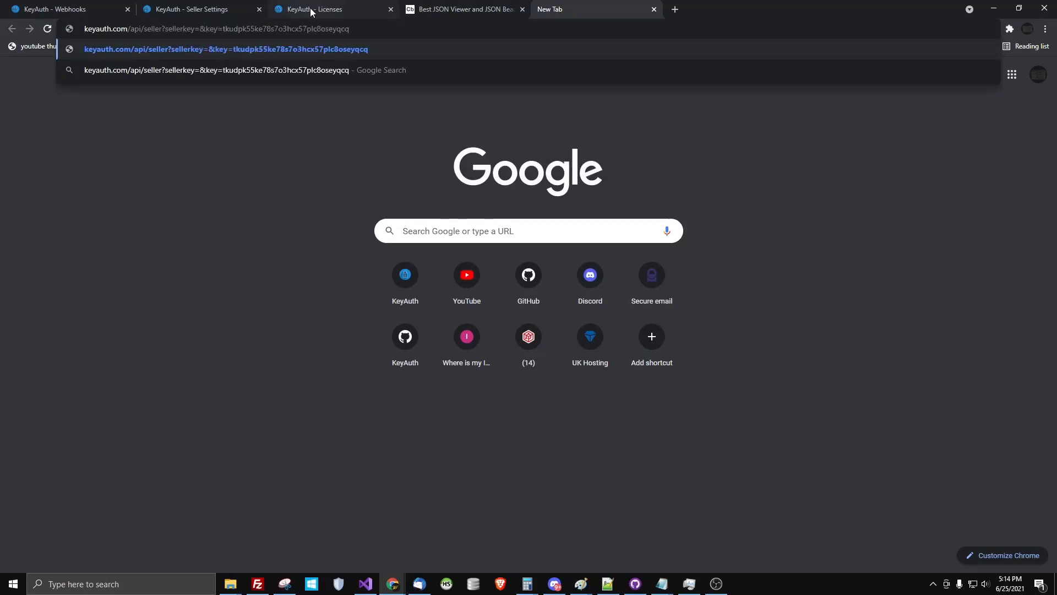
type("type+del")
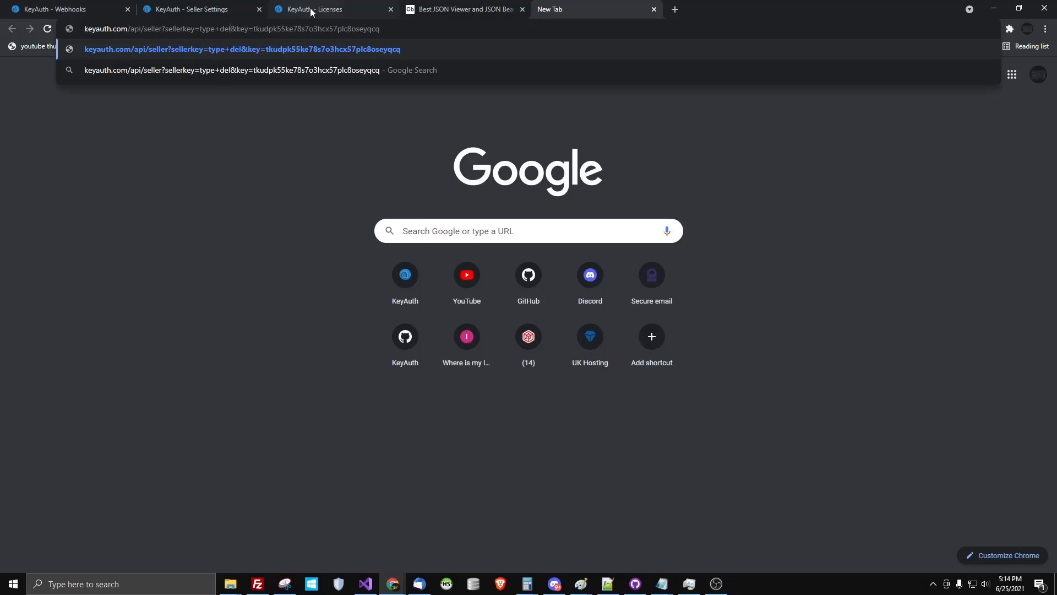
Add the seller key to the type=del URL and send it, getting 'Successfully Deleted License'
left_click(209, 9)
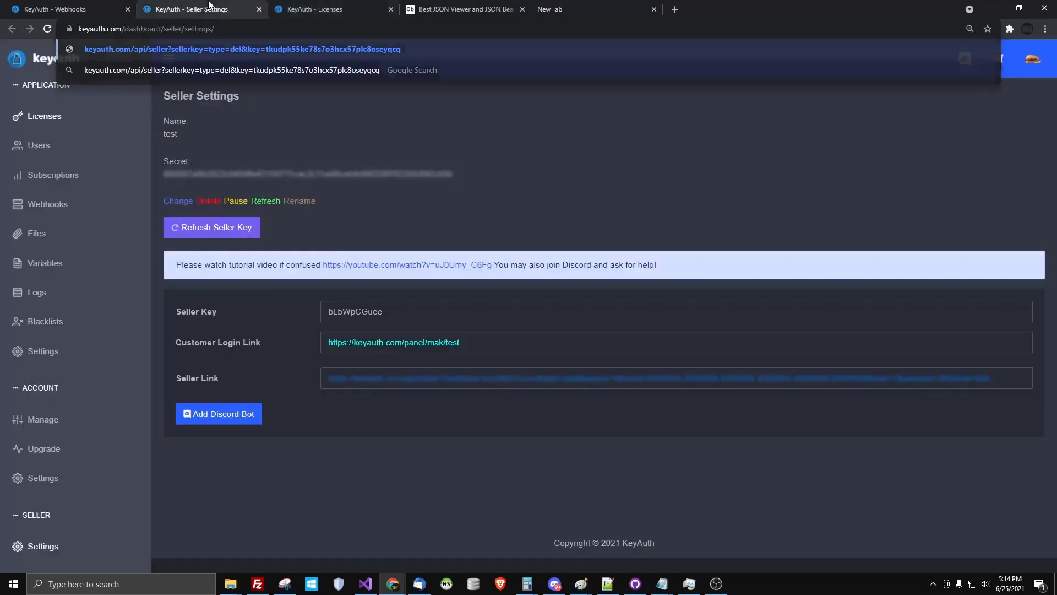
double_click(324, 310)
key("ctrl+c")
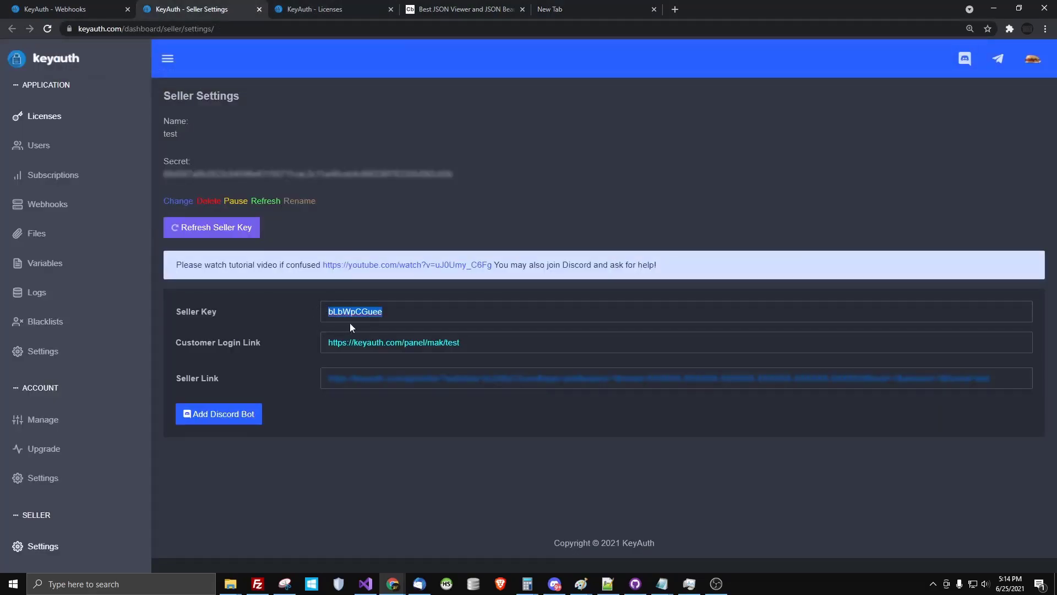
left_click(575, 8)
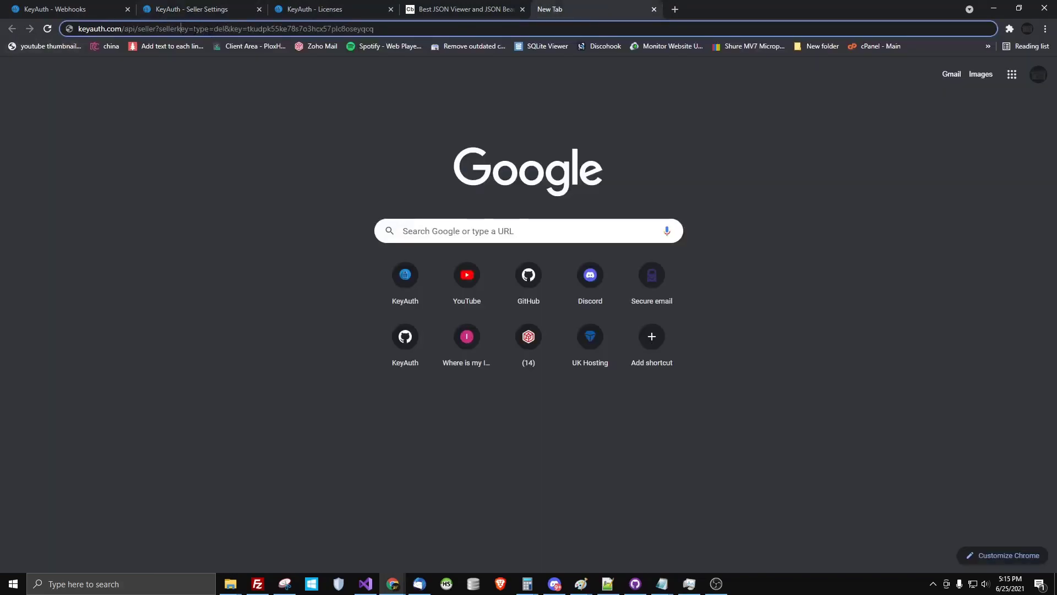
key("ctrl+v")
key("ctrl+a")
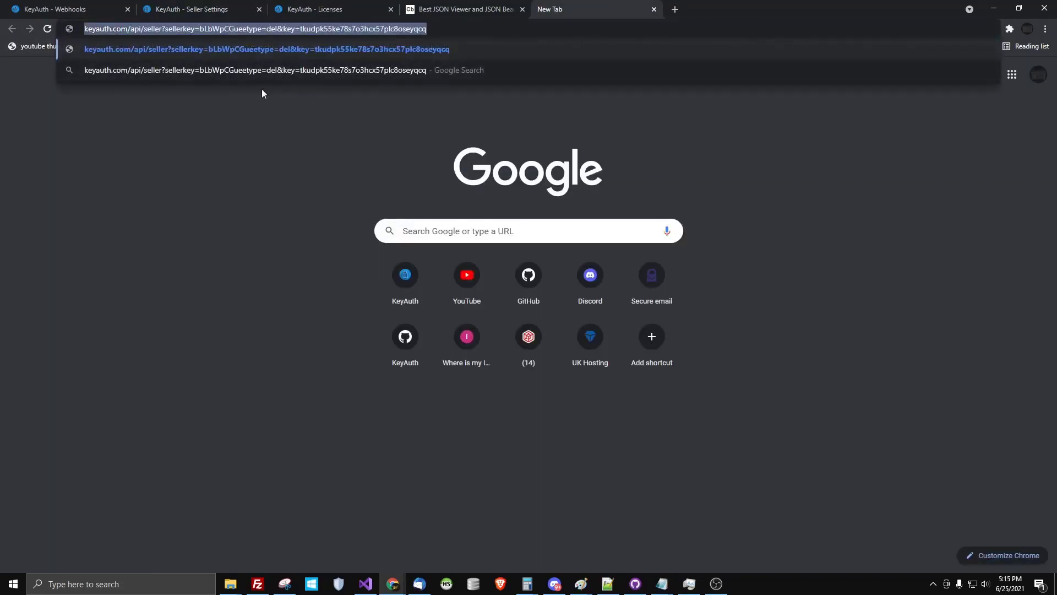
left_click(250, 28)
type("&")
key("ctrl+a")
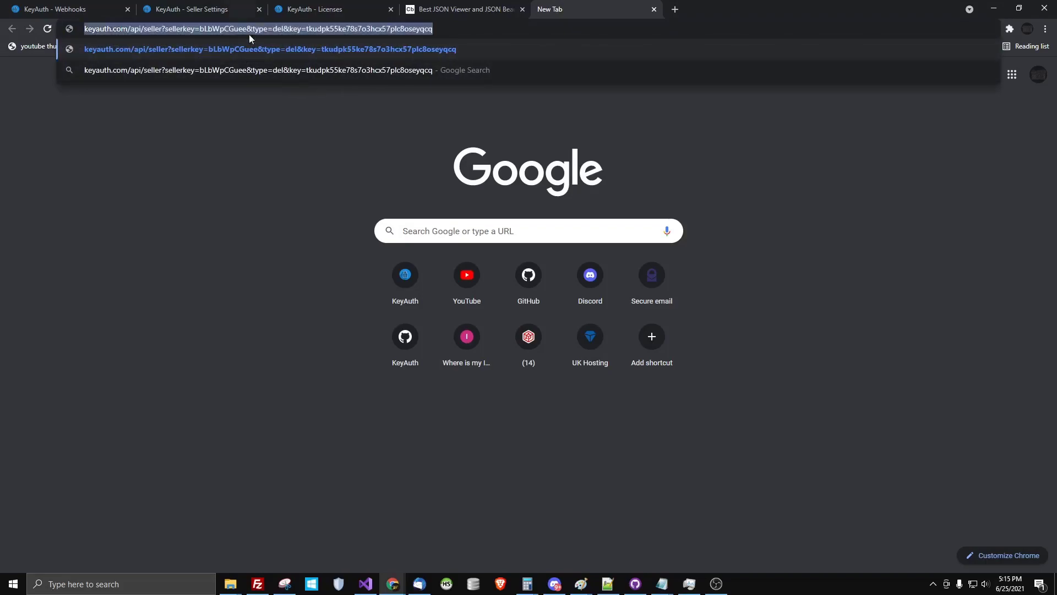
left_click(283, 50)
left_click(353, 5)
left_click(572, 9)
triple_click(310, 28)
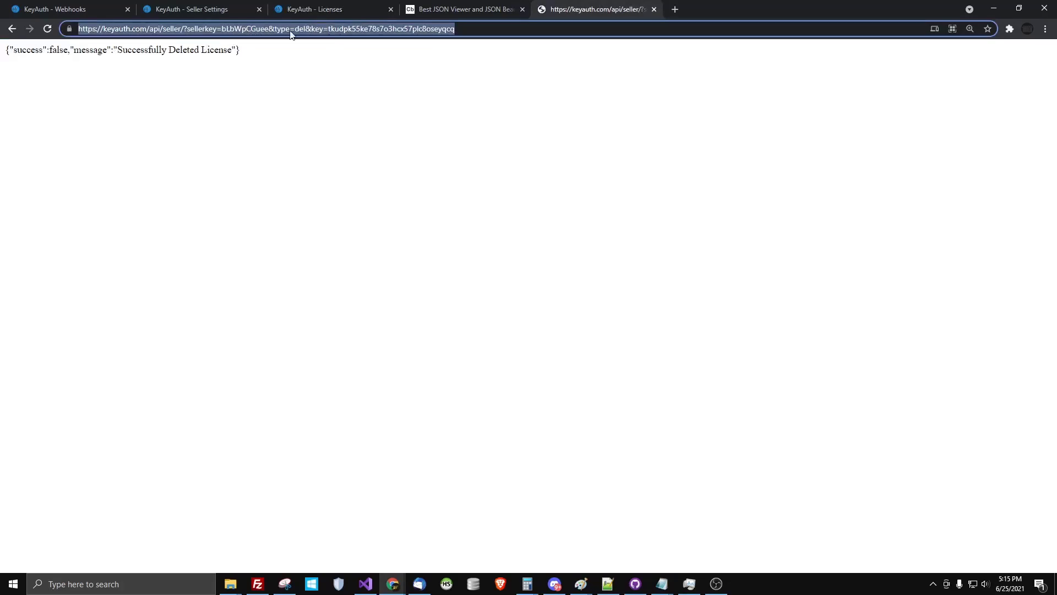
Copy the seller API delete URL up to 'key=' from the address bar
left_click(332, 7)
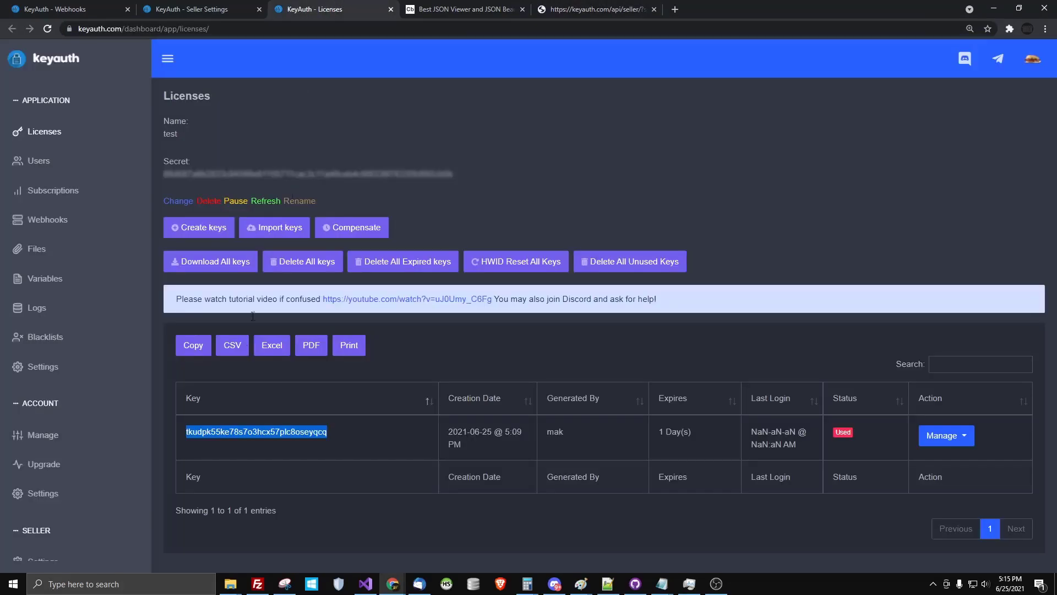
left_click(622, 8)
left_click(247, 150)
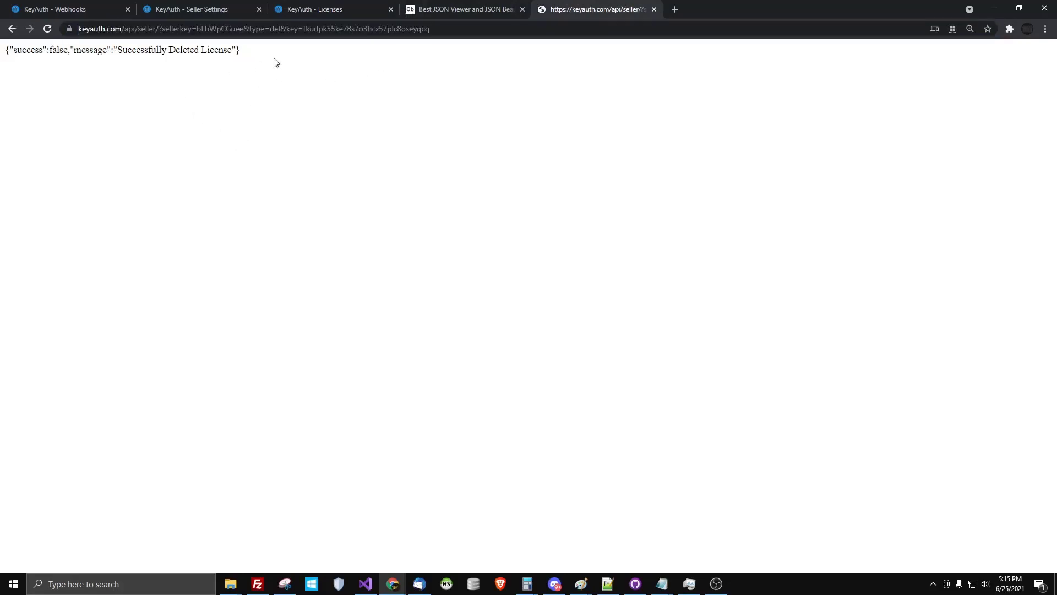
left_click(247, 29)
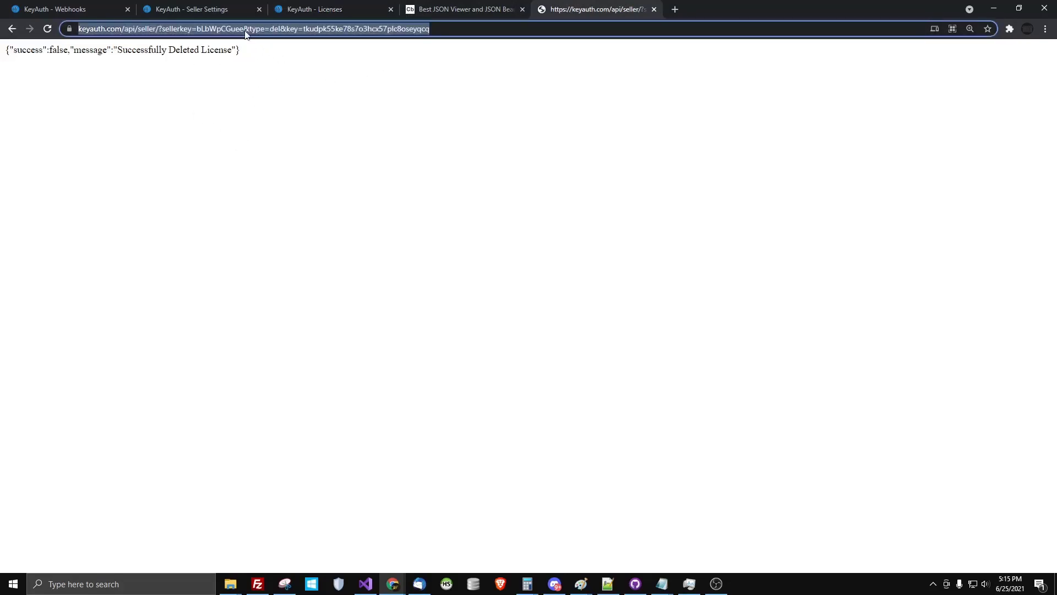
left_click(289, 30)
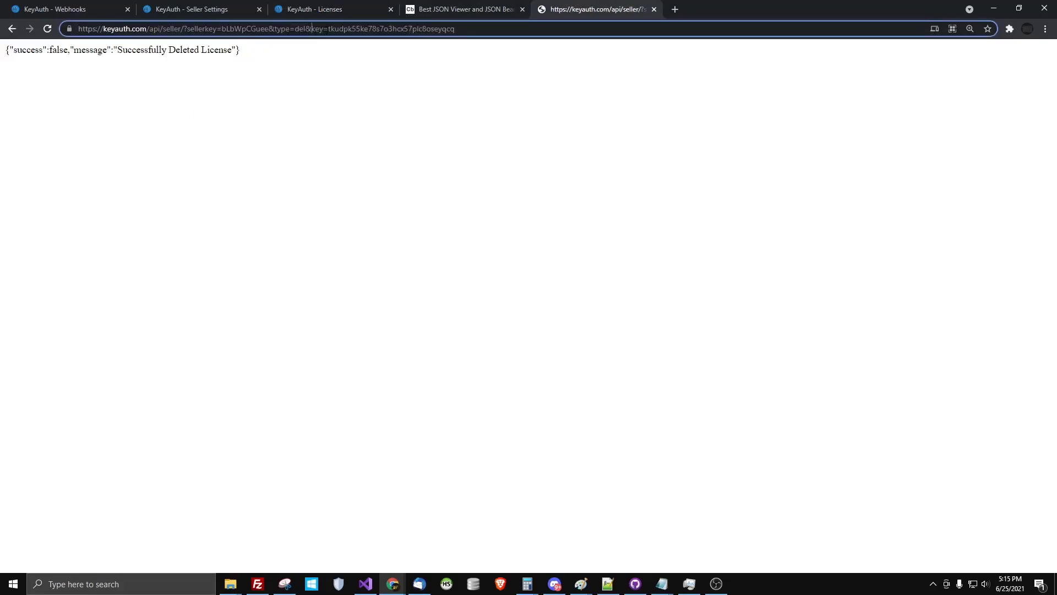
left_click_drag(329, 29, 1, 40)
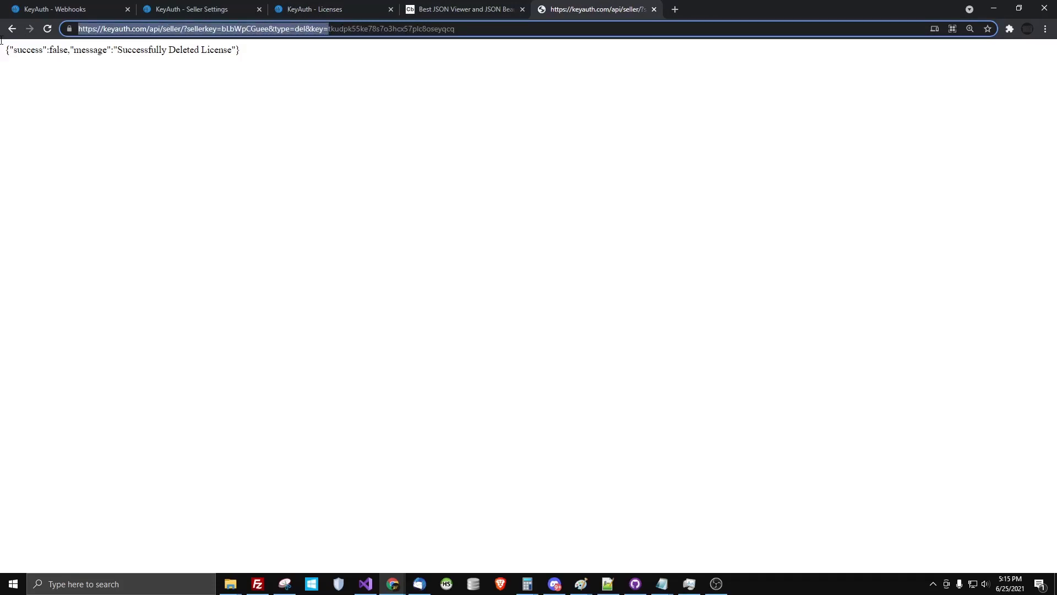
key("ctrl+x")
key("ctrl+z")
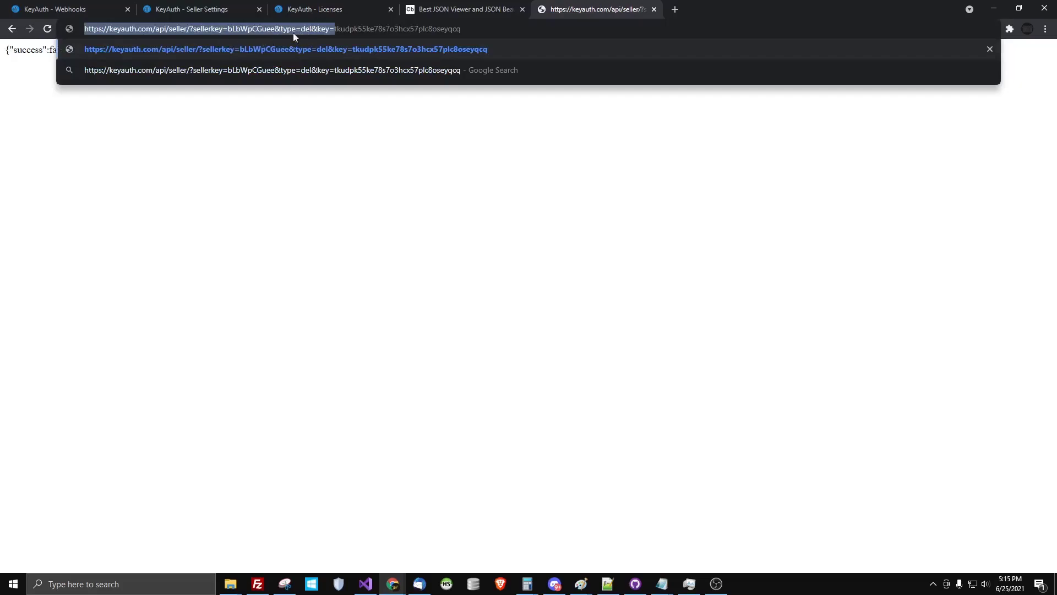
Create a new webhook and paste the copied delete URL as its Webhook Endpoint
left_click(193, 8)
left_click(55, 8)
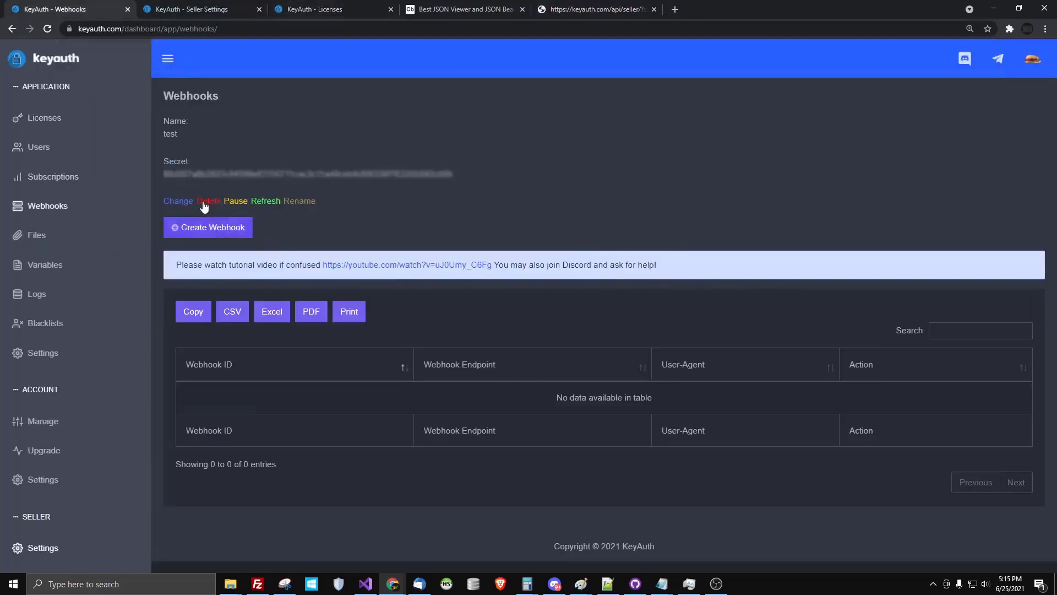
left_click(225, 227)
left_click(459, 135)
key("ctrl+v")
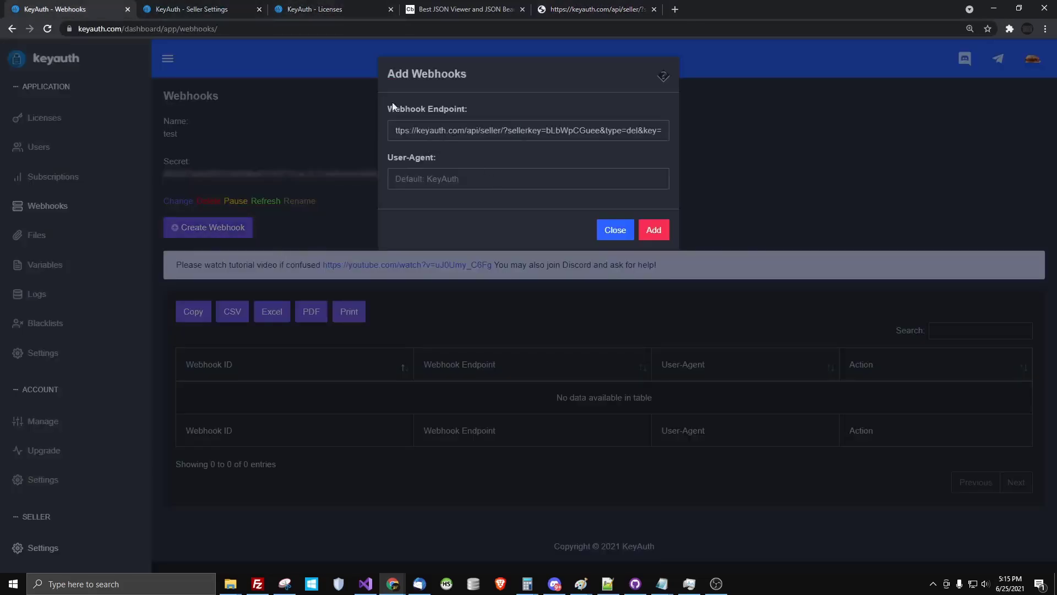
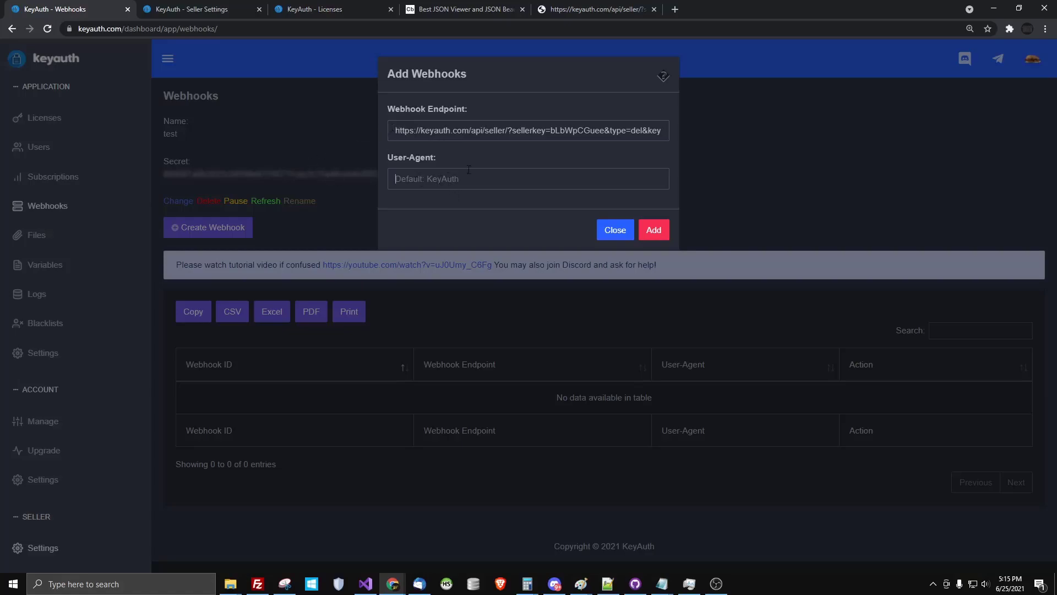
Save the webhook with User-Agent 'Test' and select its new Webhook ID for copying
type("Test")
left_click(654, 230)
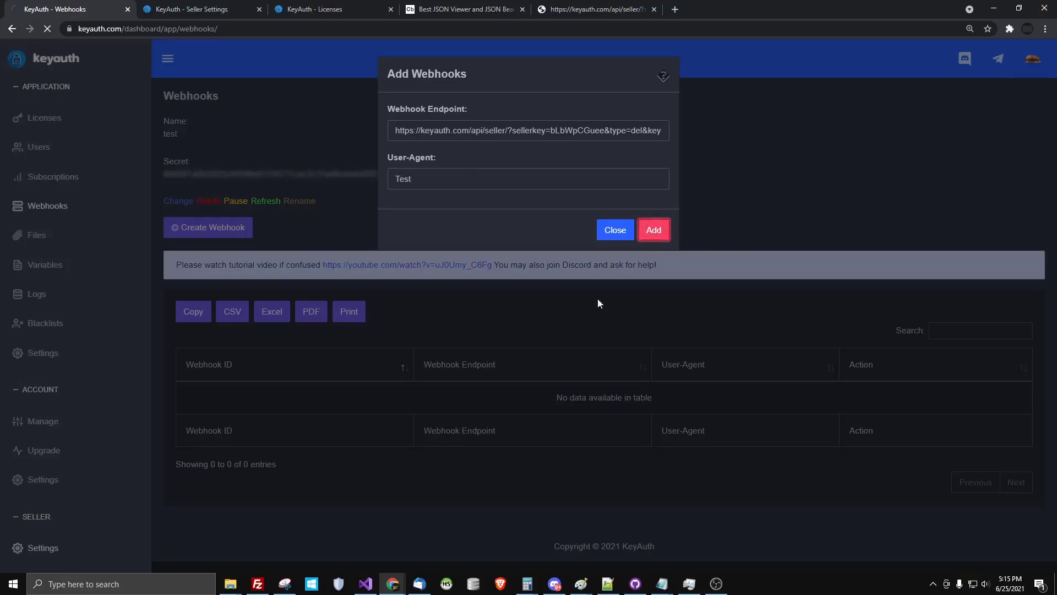
double_click(210, 405)
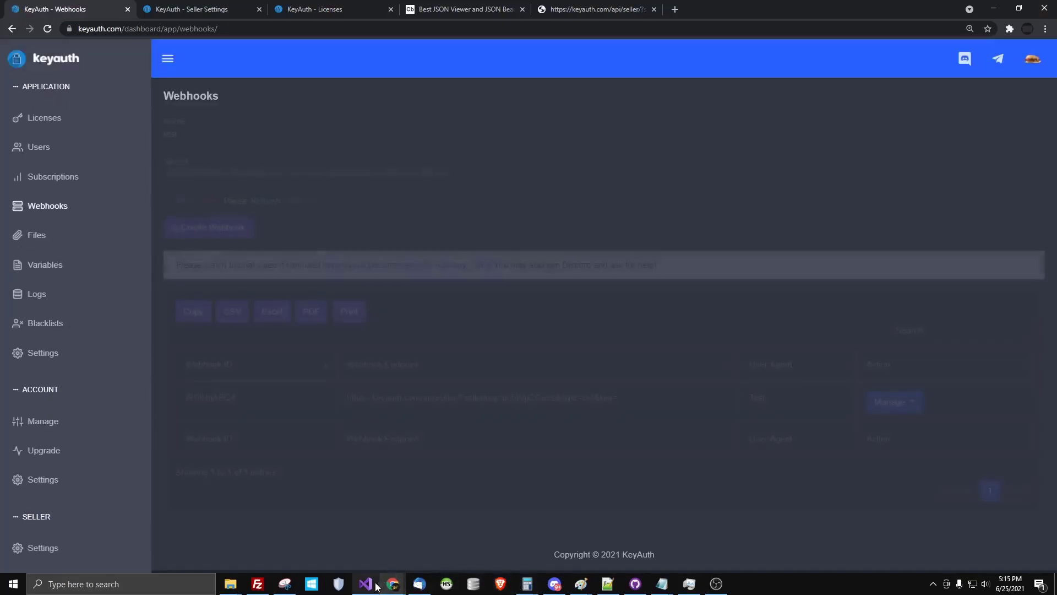
Return to the loader project in Visual Studio and open Program.cs
left_click(366, 584)
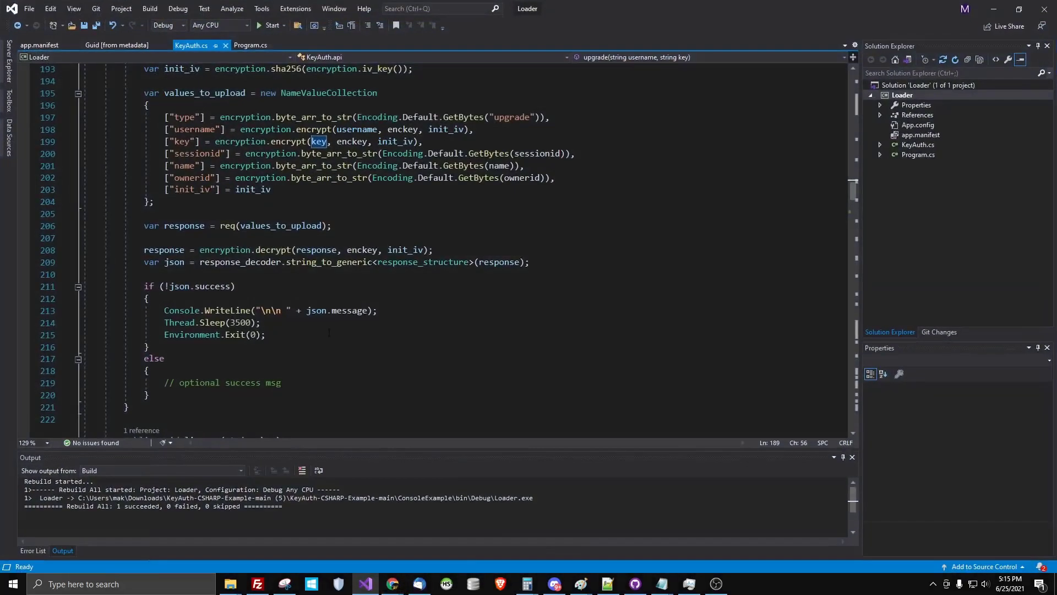
left_click(251, 45)
scroll(346, 238, "up", 2)
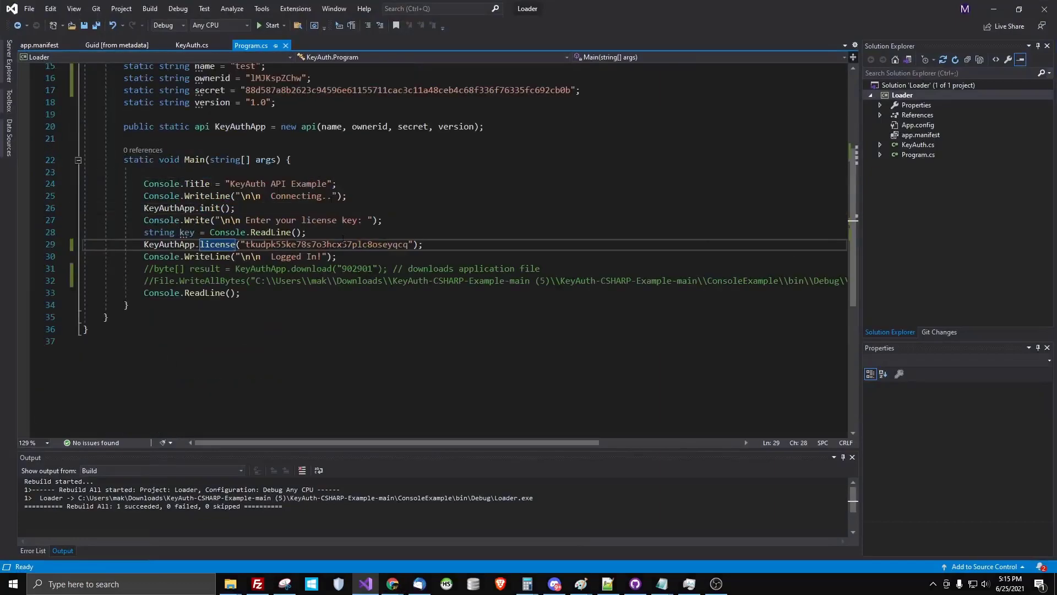
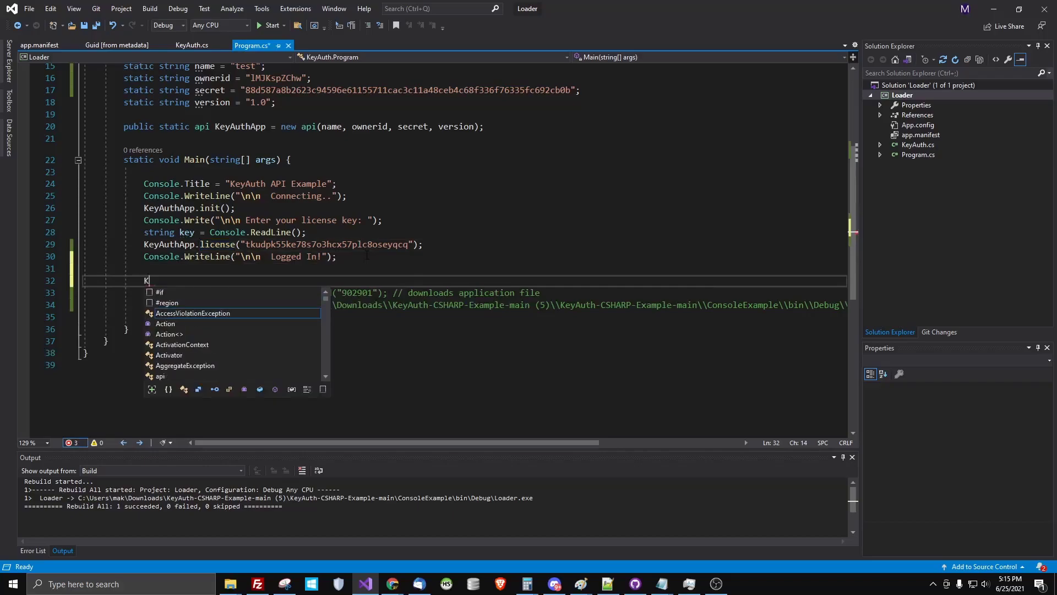
Start a KeyAuthApp.webhook call on line 32 with the webhook id and an empty second argument
type("thApp.W")
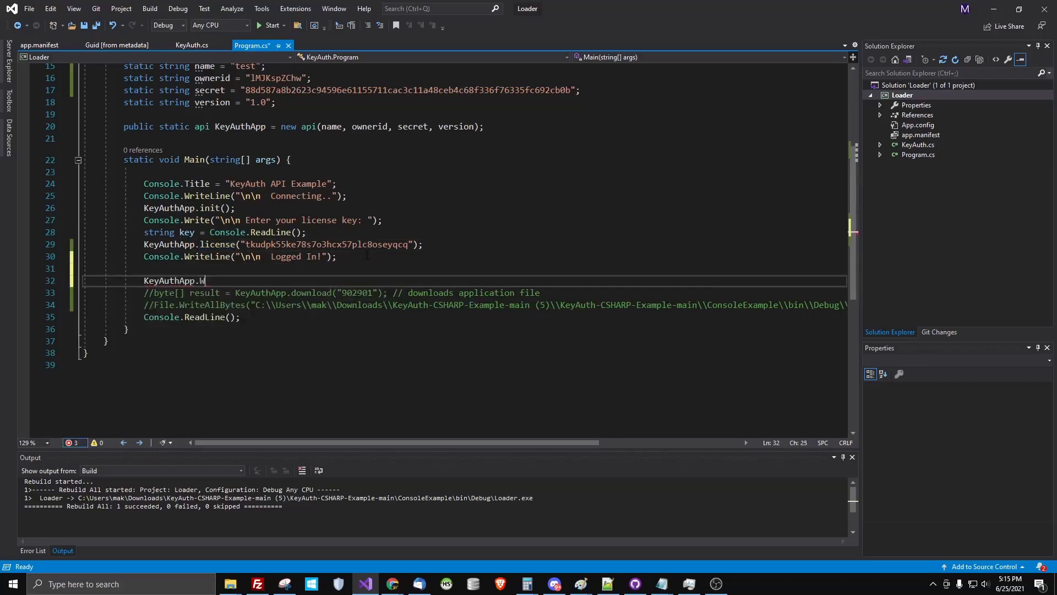
type("eb(\"")
type("jBDIHuABQ4")
type(", \"")
key("ctrl+s")
key("Right")
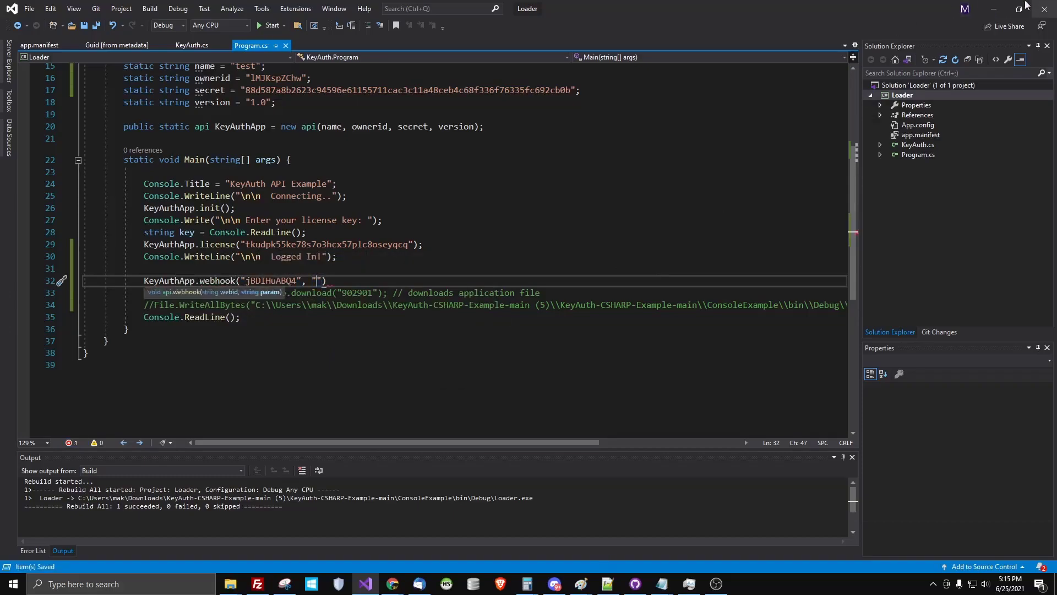
Copy the license key from the browser URL and paste it as the webhook's second argument
key("alt+Tab")
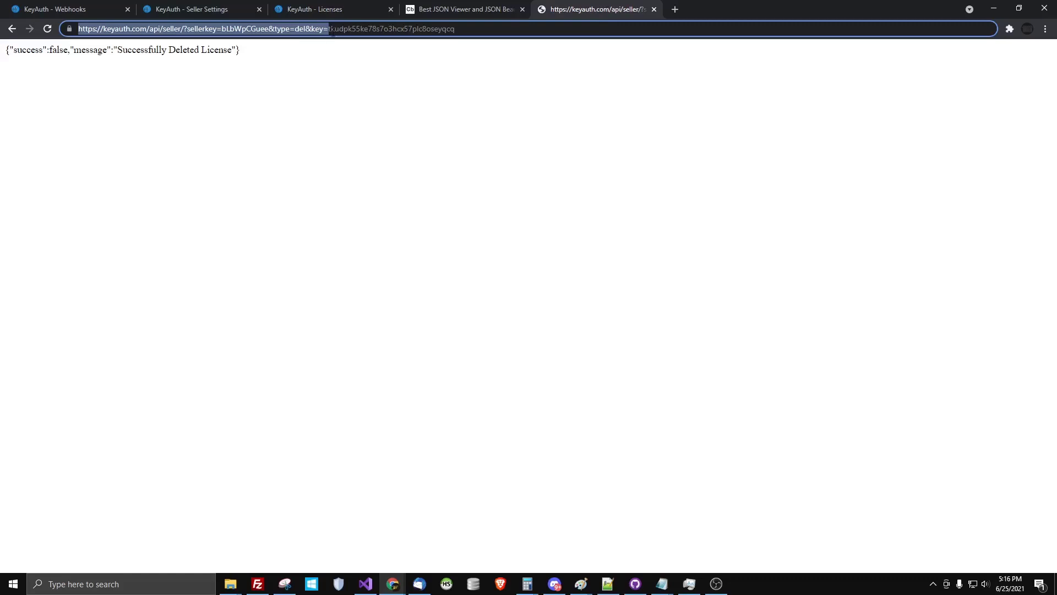
left_click_drag(328, 28, 502, 47)
key("ctrl+c")
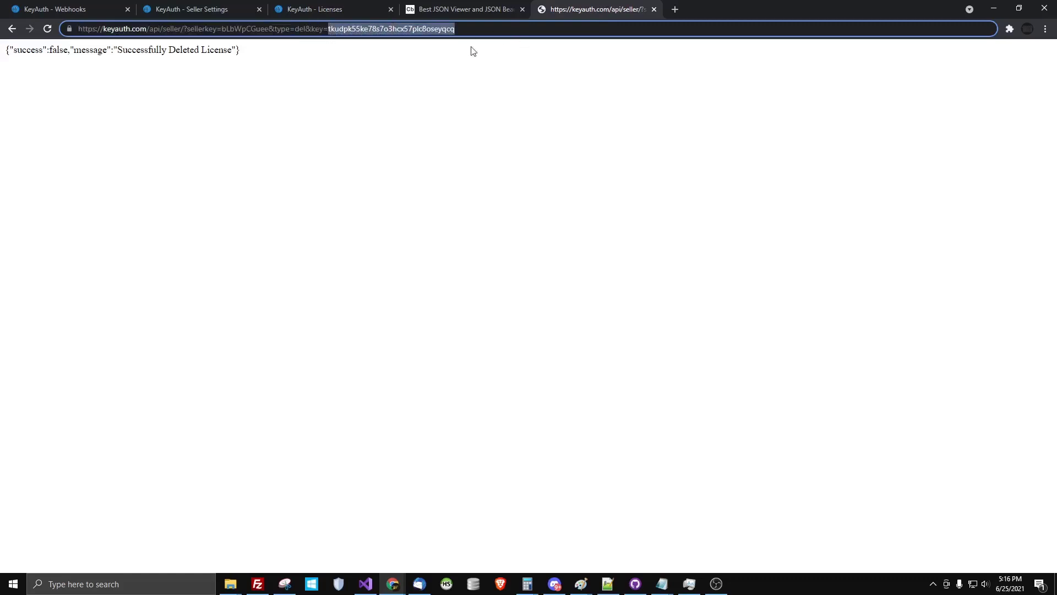
left_click(994, 8)
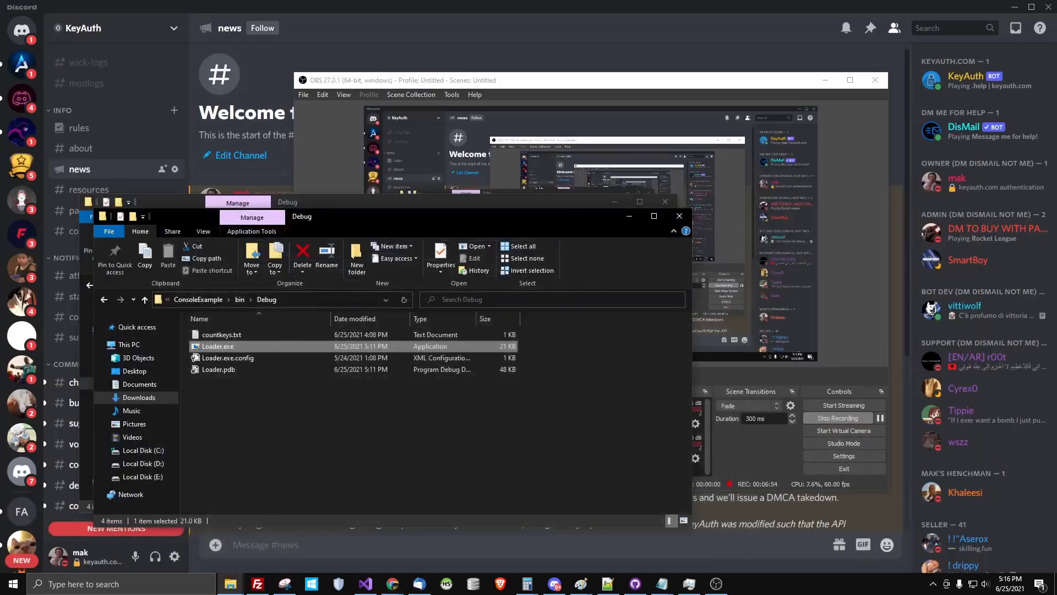
left_click(365, 584)
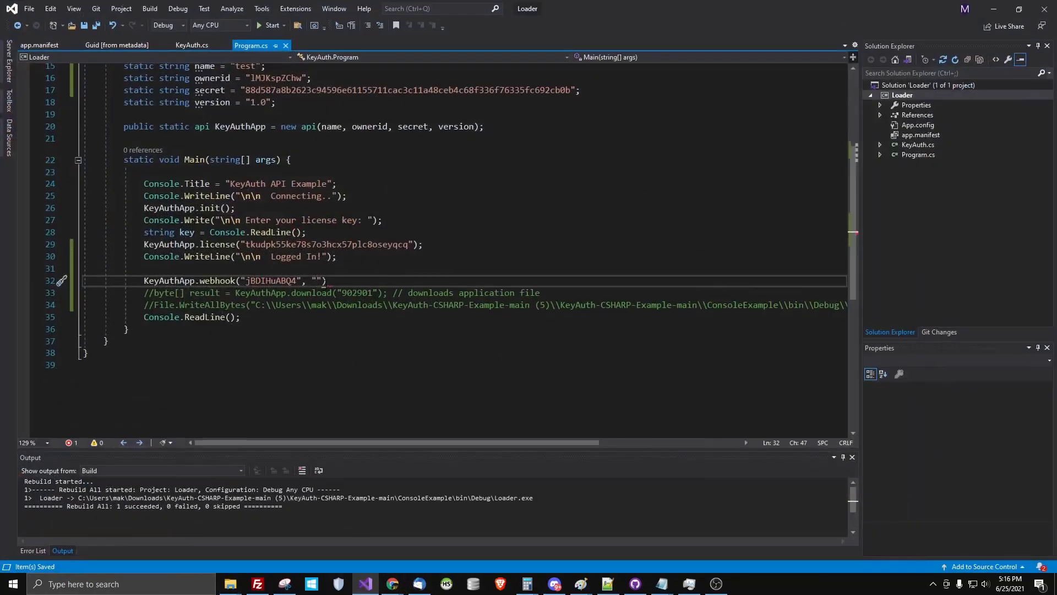
key("ctrl+v")
left_click(512, 280)
End the webhook call with ';' and write the line 31 comment 'on the server, it will' plus the license key
type(";")
double_click(319, 280)
left_click(318, 269)
type("//  on the s")
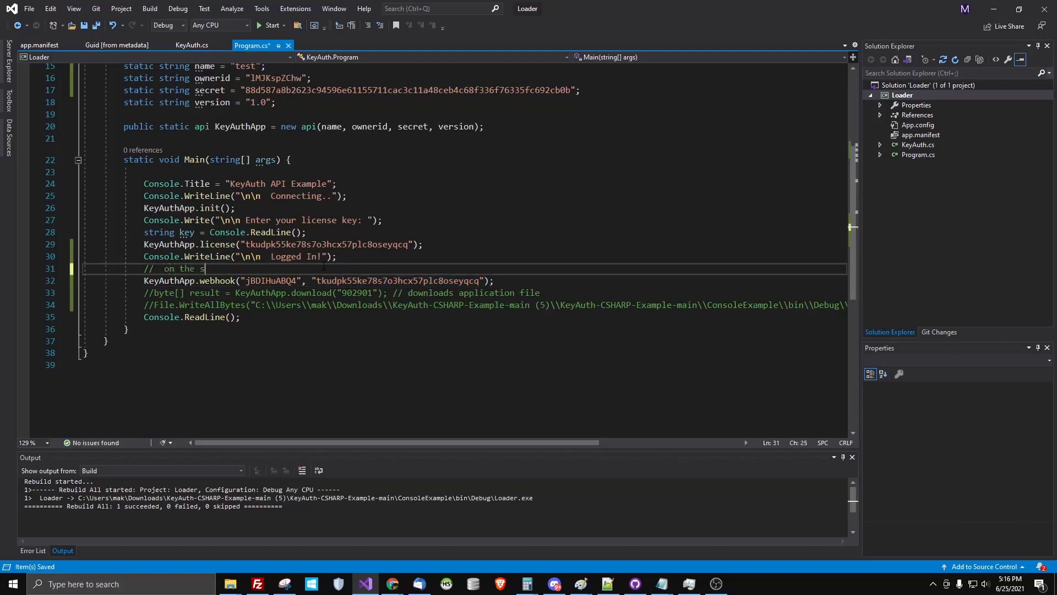
type("erver, it will")
key("ctrl+v")
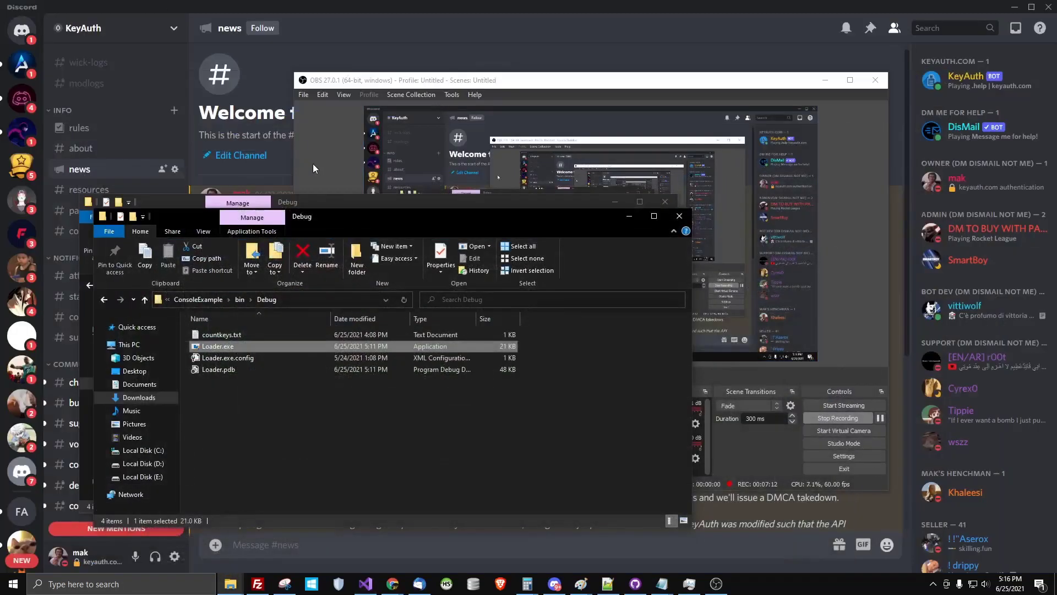
Select the seller delete-license API URL up to key= in the browser
key("alt+Tab")
key("alt+Tab")
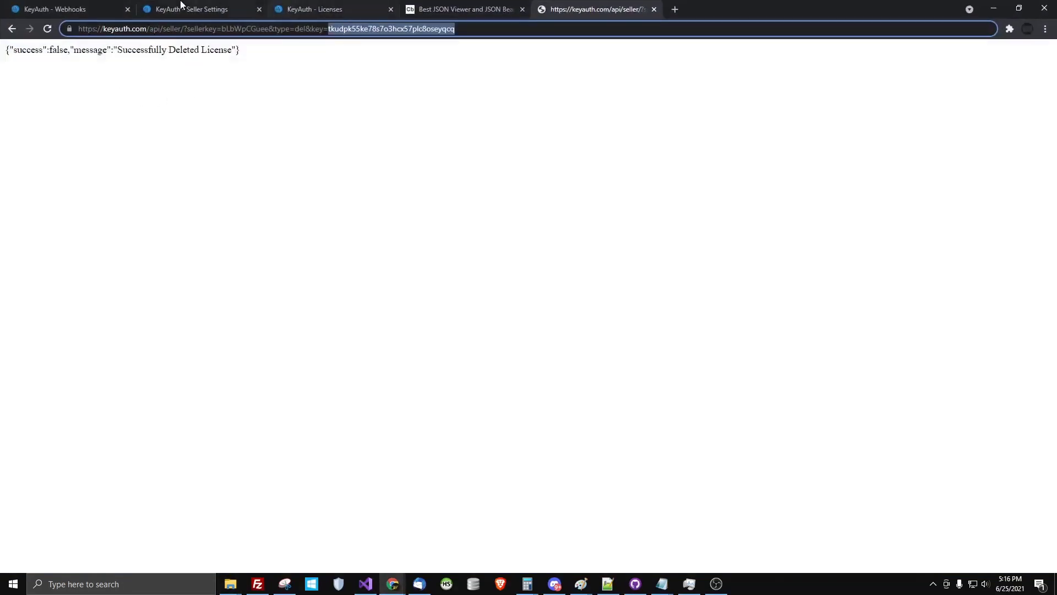
left_click(330, 30)
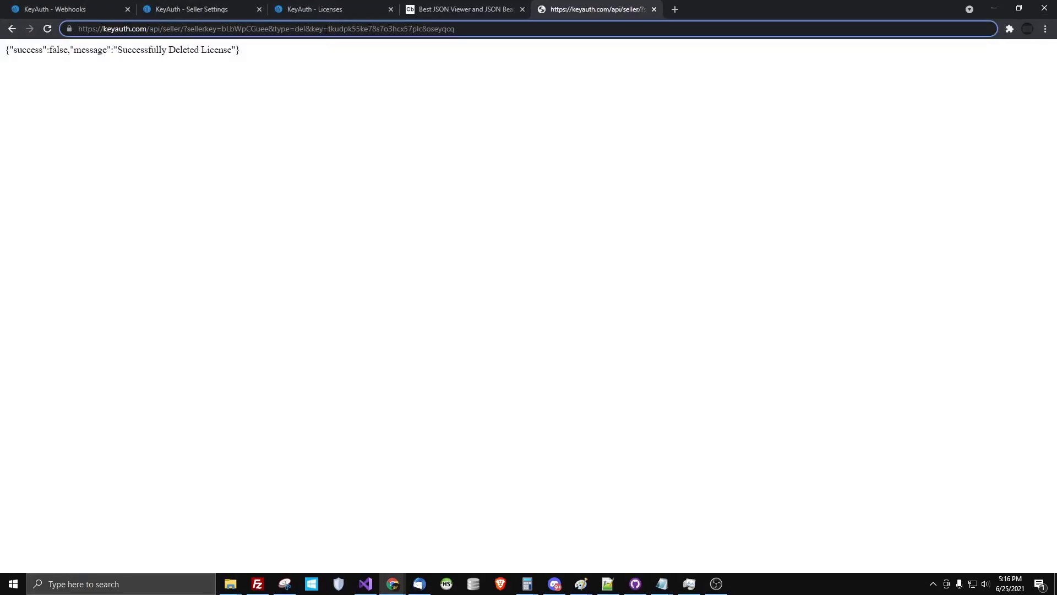
key("shift+Home")
left_click(366, 584)
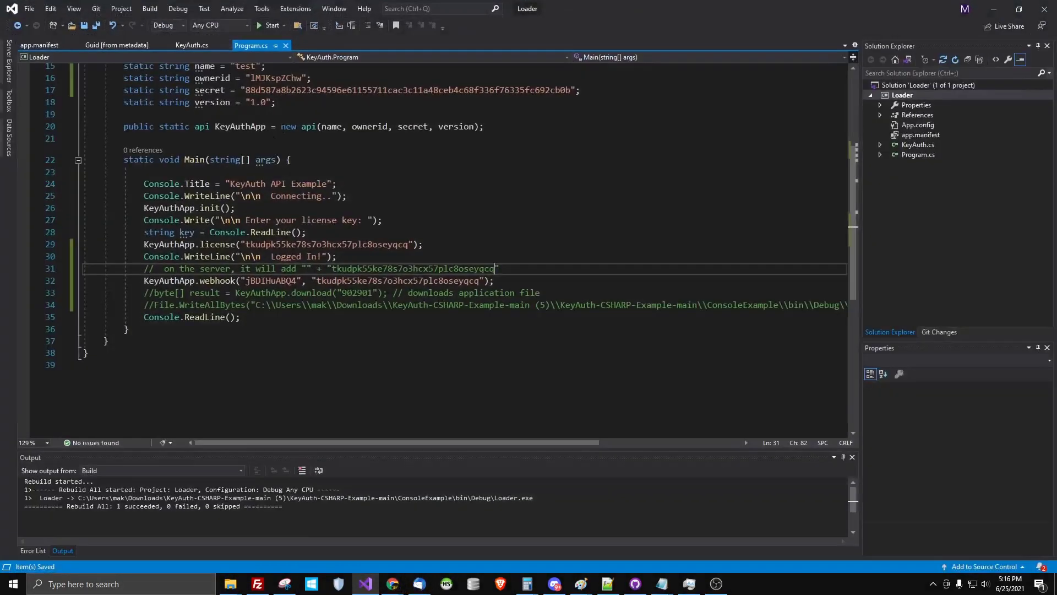
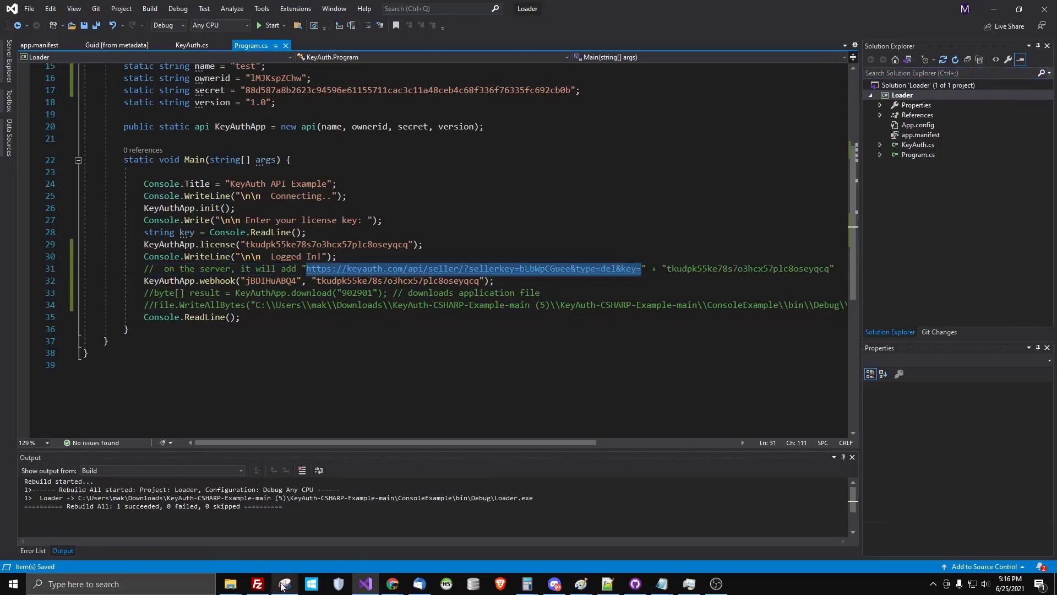
Switch from Visual Studio to the KeyAuth dashboard in Chrome and open its Variables page
left_click(393, 584)
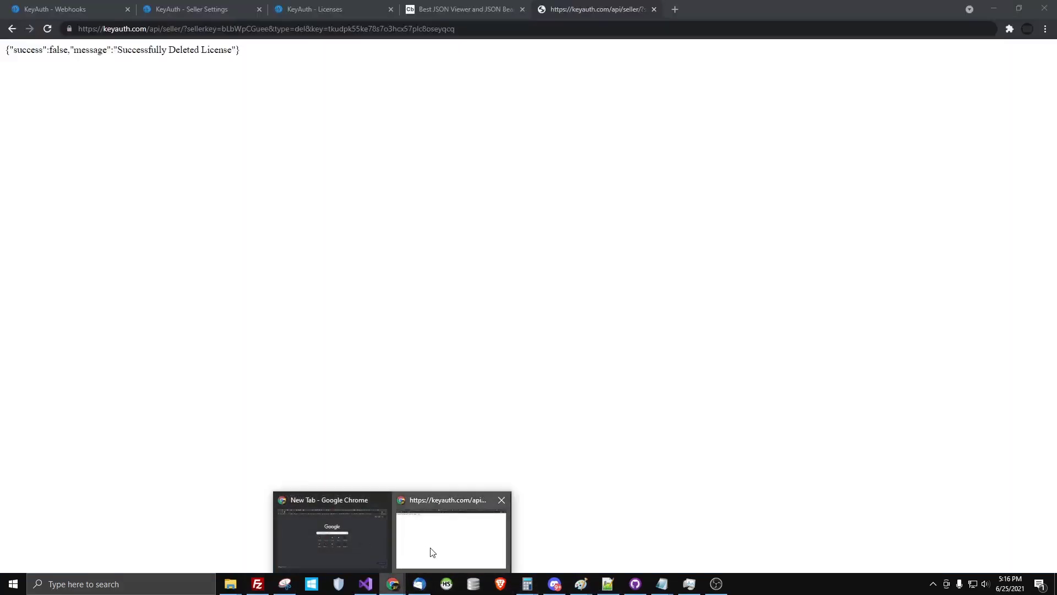
left_click(430, 552)
left_click(99, 9)
left_click(44, 264)
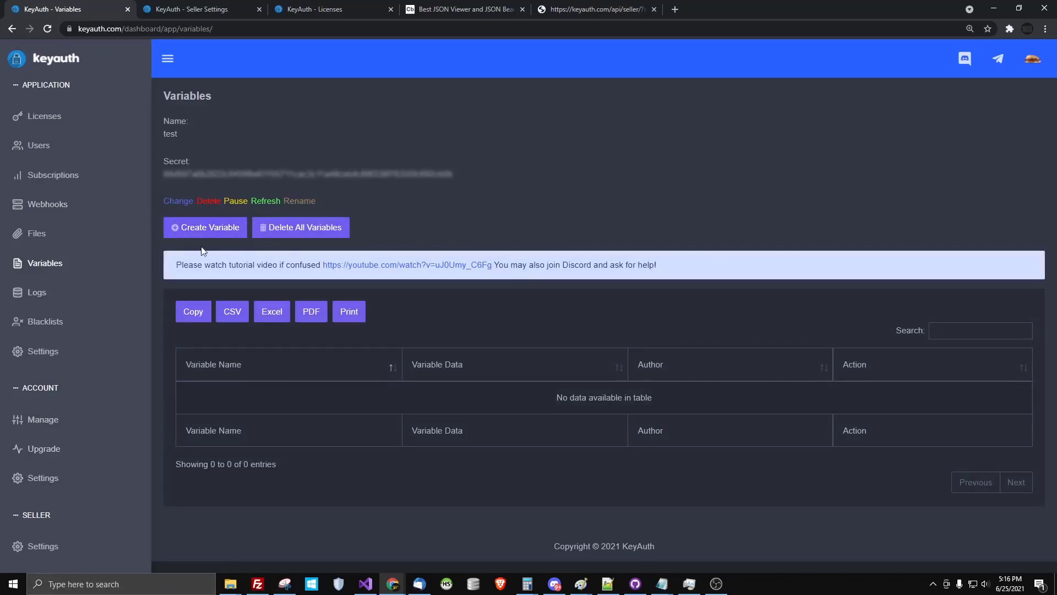
Glance at the Create Variable form, then browse the Blacklists and App Settings pages
left_click(199, 231)
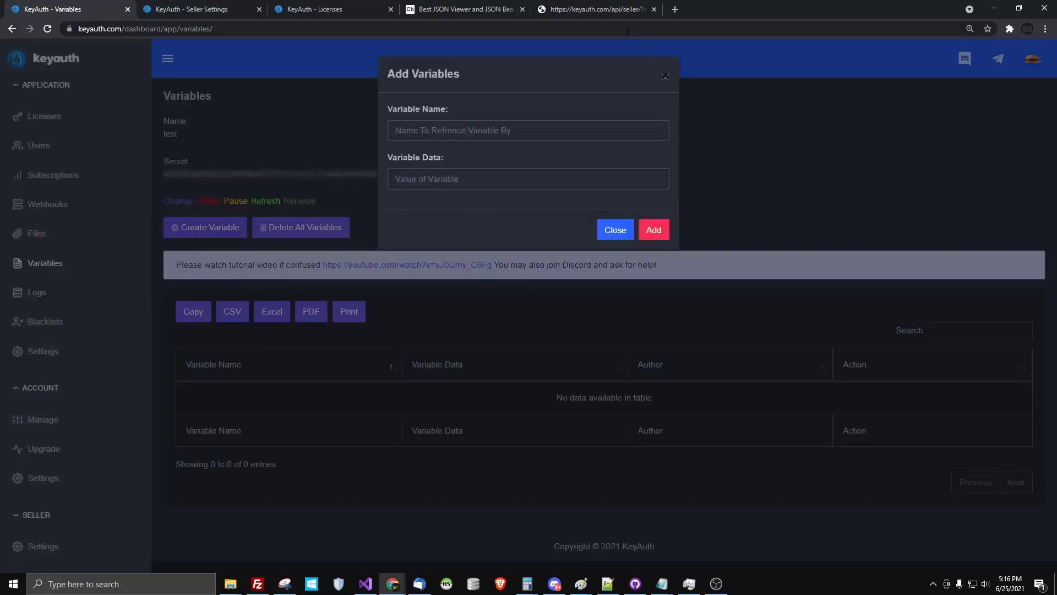
left_click(665, 75)
left_click(57, 320)
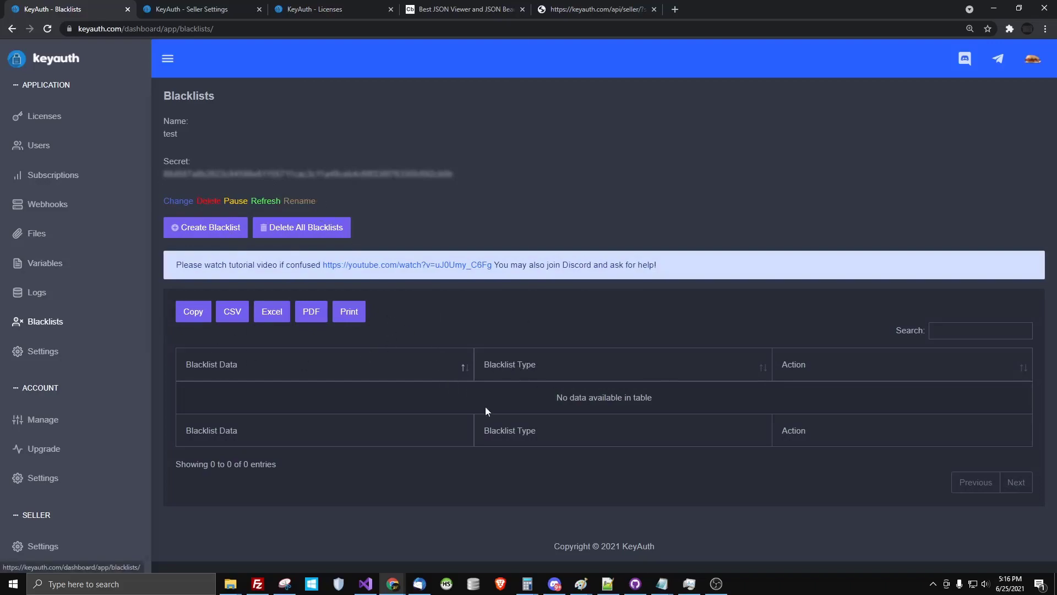
left_click(34, 354)
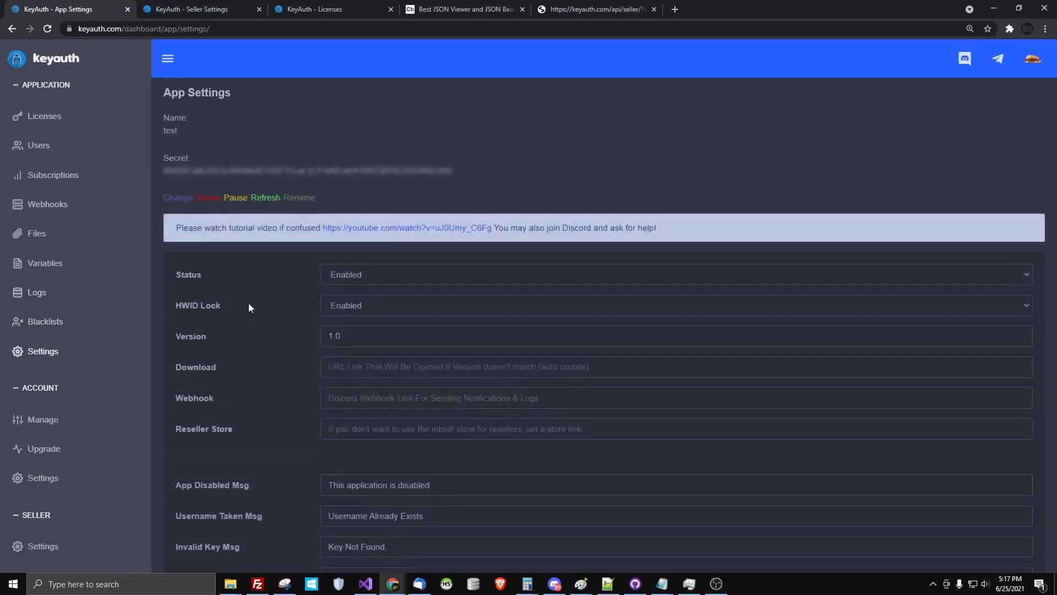
scroll(258, 322, "down", 3)
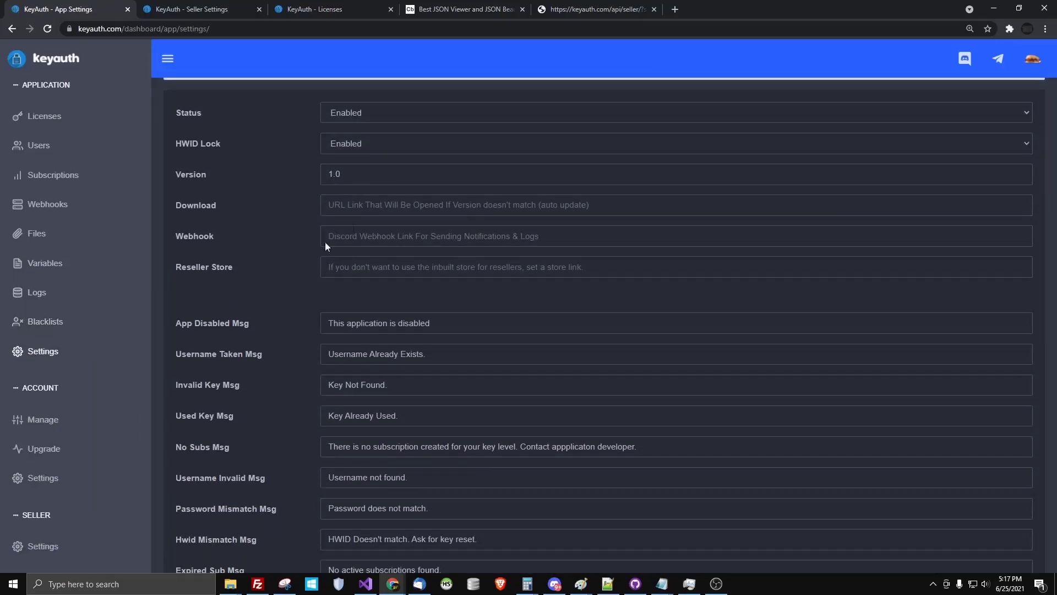
Open the Webhooks page in a new tab and switch to it
left_click_drag(177, 242, 249, 247)
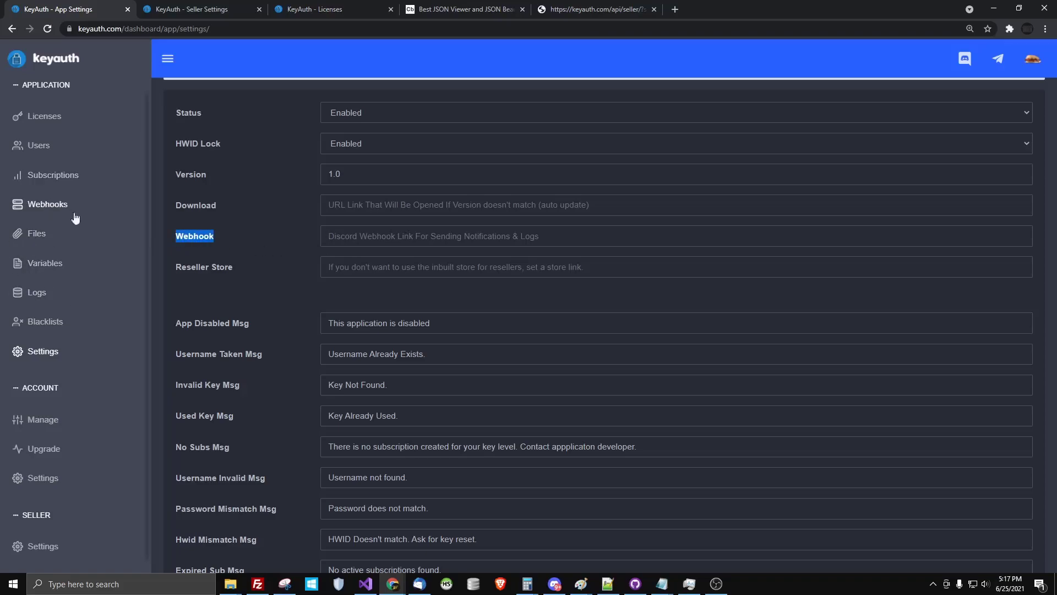
right_click(36, 202)
left_click(64, 212)
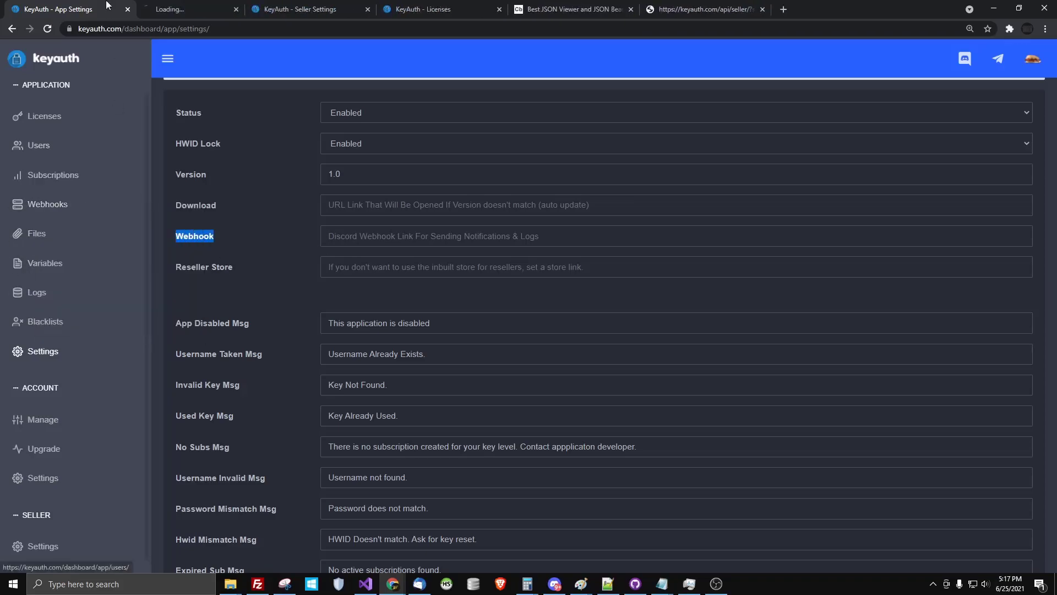
key("ctrl+Tab")
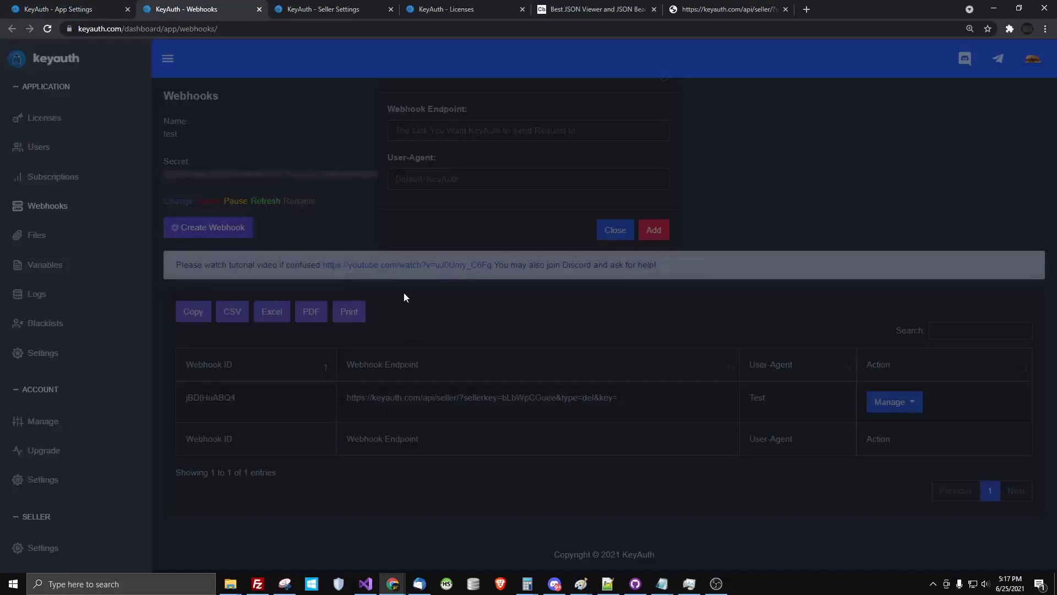
Create a webhook with a discord.com/webhooks endpoint URL and user agent 'test'
left_click(414, 131)
type("https://discord")
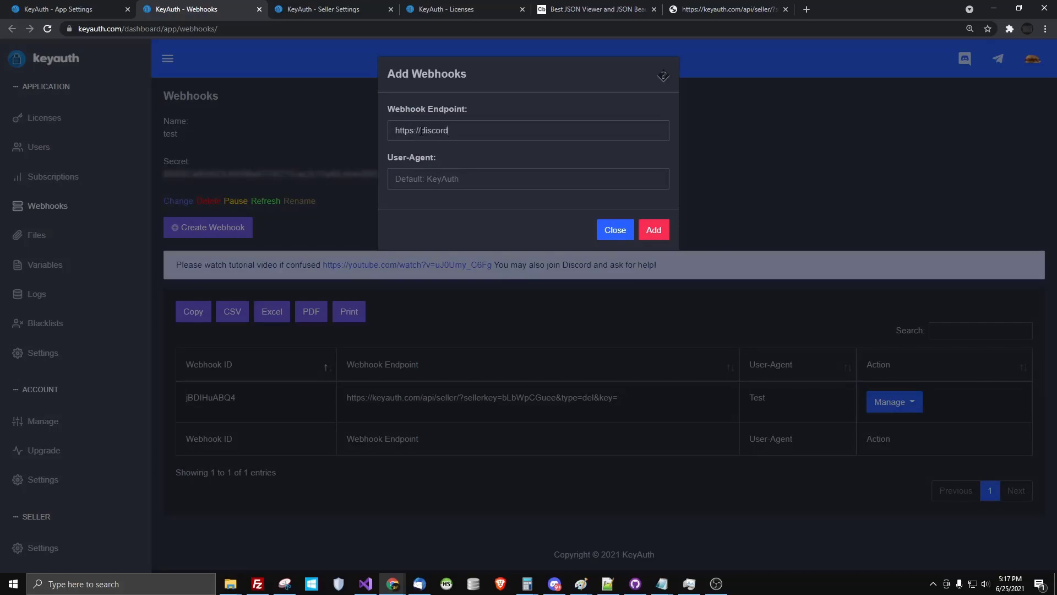
key("BackSpace")
key("BackSpace")
key("BackSpace")
key("BackSpace")
key("BackSpace")
key("BackSpace")
type("skjsak")
left_click(493, 186)
type("test")
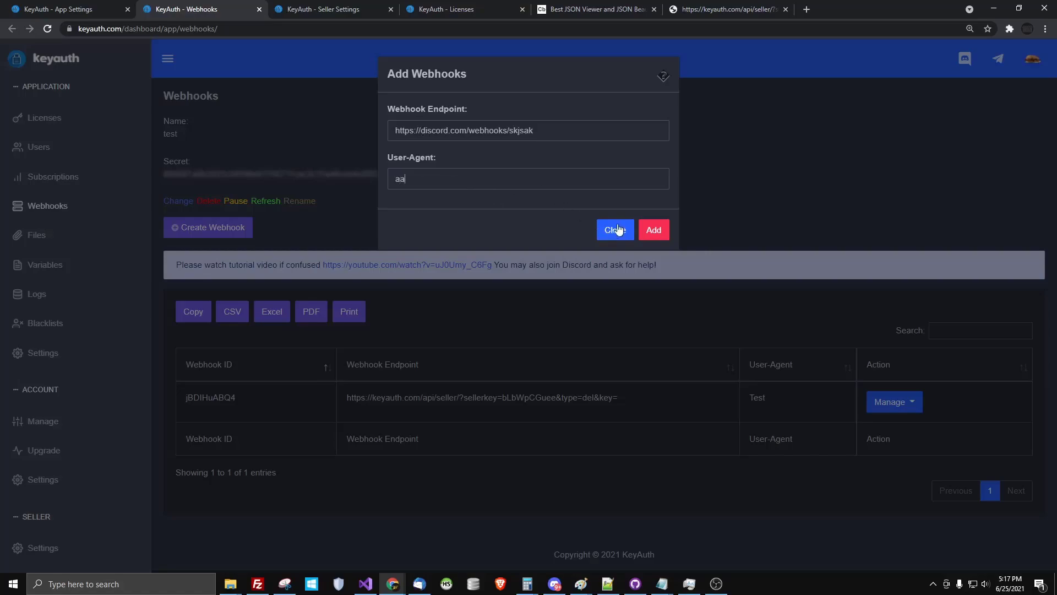
left_click(653, 230)
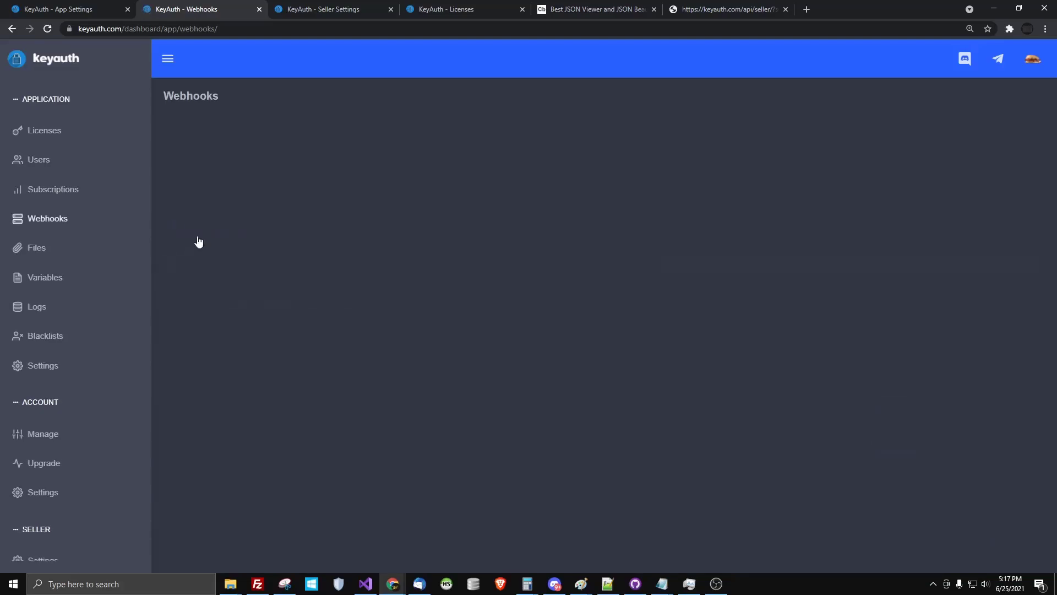
Refresh the webhooks list, return to App Settings, and drag App Disabled message text into Invalid Key Msg
left_click(200, 234)
left_click(101, 8)
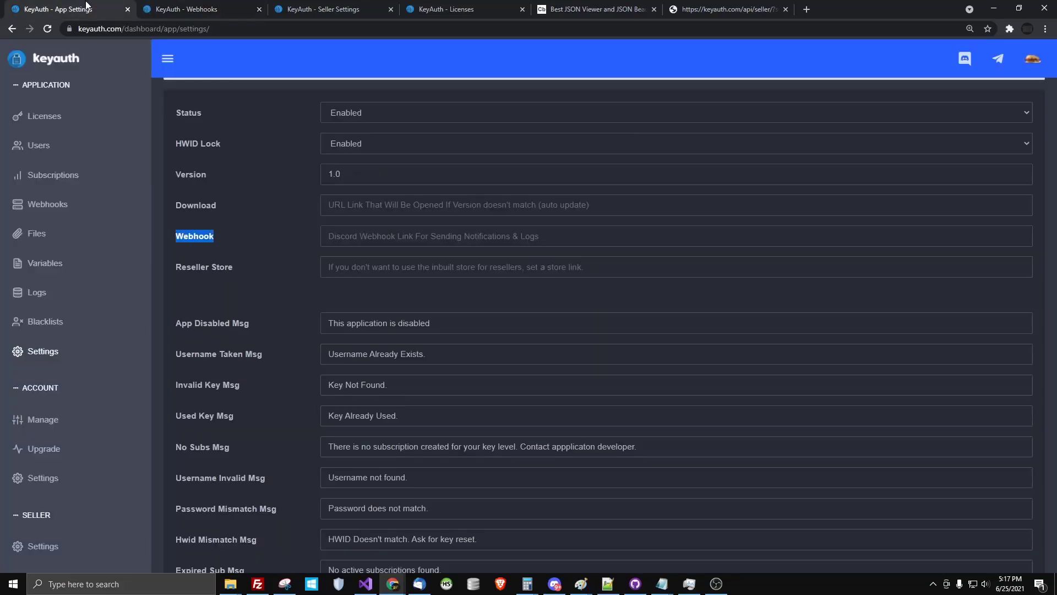
left_click(270, 283)
scroll(232, 323, "down", 7)
scroll(304, 299, "up", 3)
scroll(303, 299, "up", 3)
triple_click(418, 270)
left_click_drag(346, 268, 372, 414)
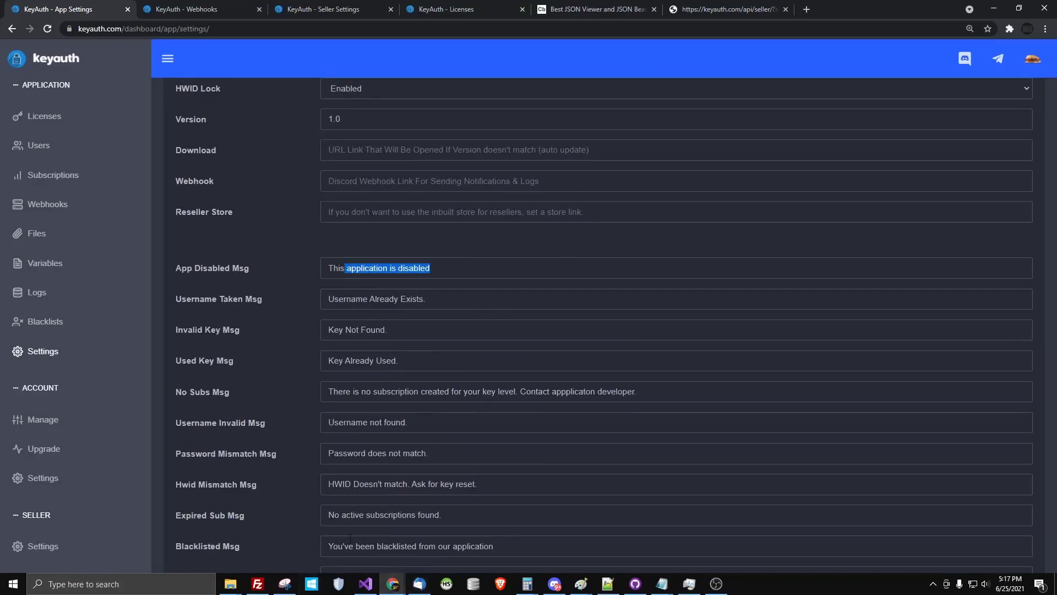
key("shift+Left")
key("shift+Left")
key("shift+Left")
left_click_drag(331, 269, 388, 330)
Scroll down to the Sellix section and focus the Webhook Secret field
scroll(462, 347, "down", 6)
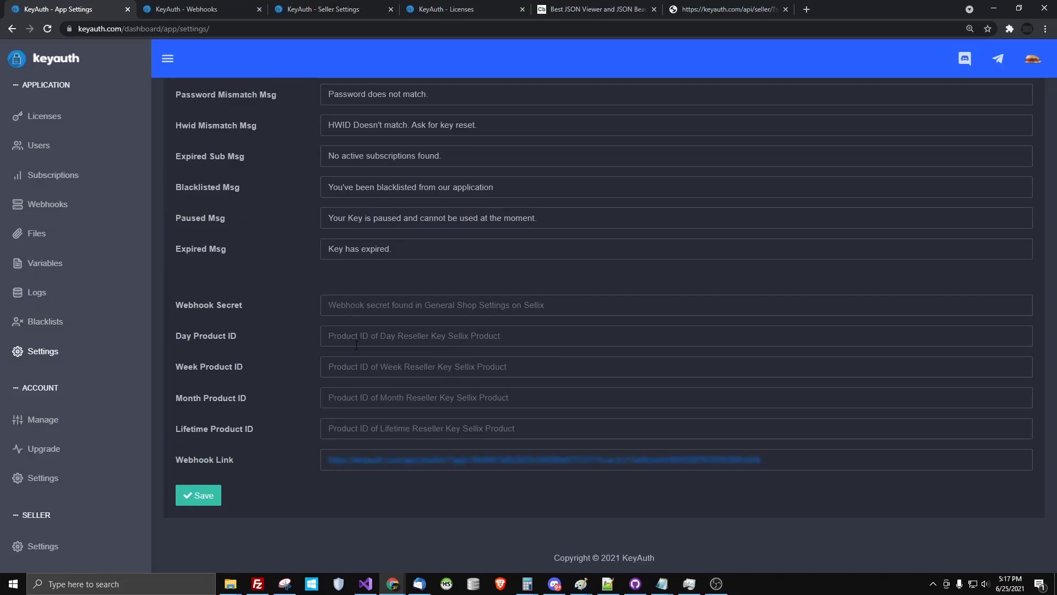
scroll(229, 289, "up", 7)
scroll(250, 309, "down", 6)
left_click(428, 370)
scroll(352, 331, "down", 1)
left_click_drag(192, 305, 259, 313)
left_click(400, 307)
Open sellix.io in a new tab and go to the dashboard's account settings
key("ctrl+t")
type("sellix.io")
key("Return")
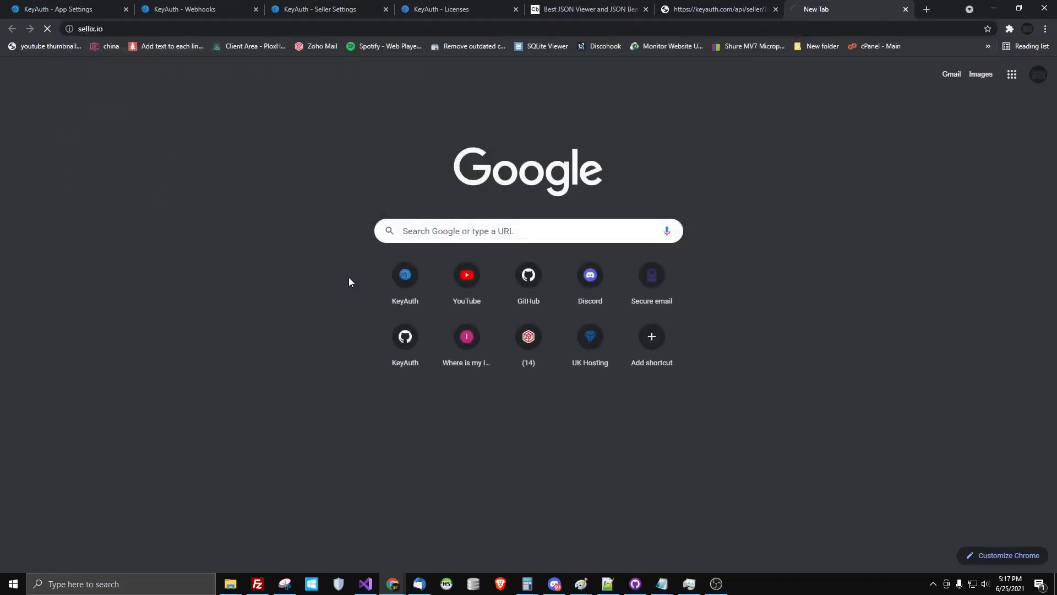
left_click_drag(828, 5, 132, 9)
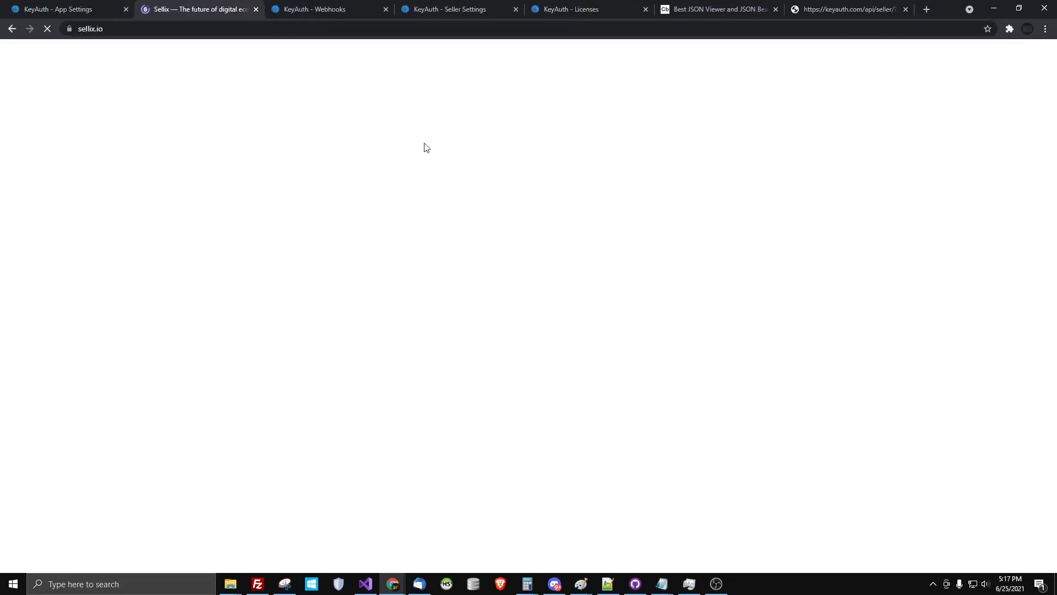
left_click(798, 61)
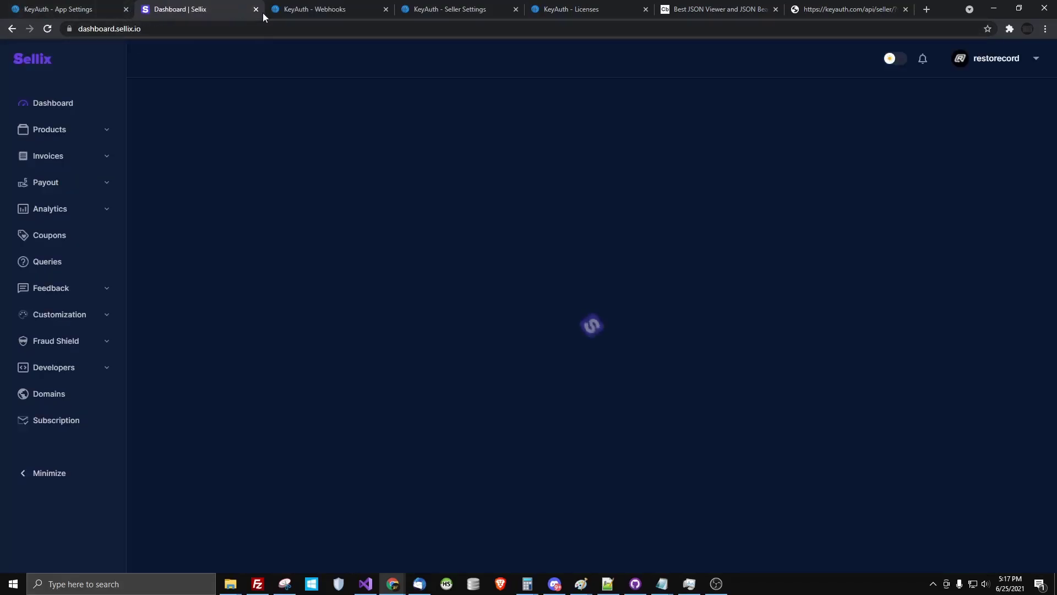
left_click(997, 59)
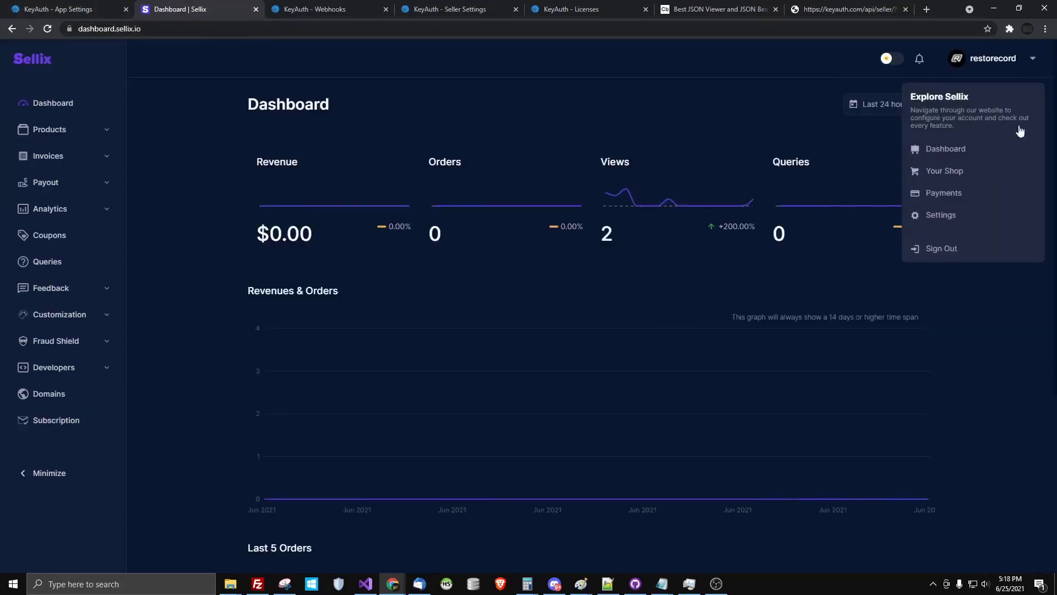
left_click(964, 215)
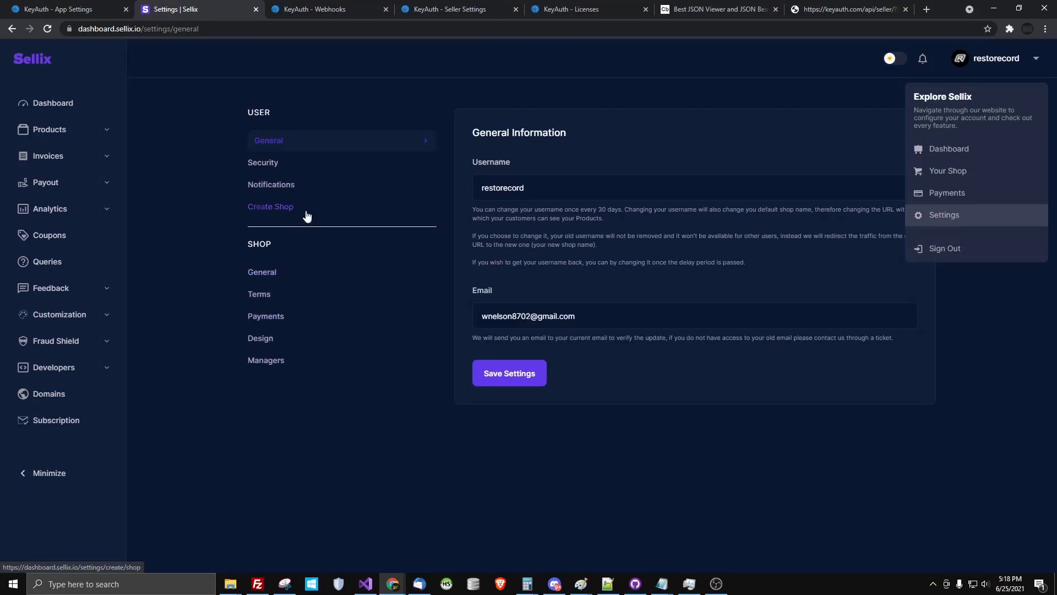
left_click(171, 232)
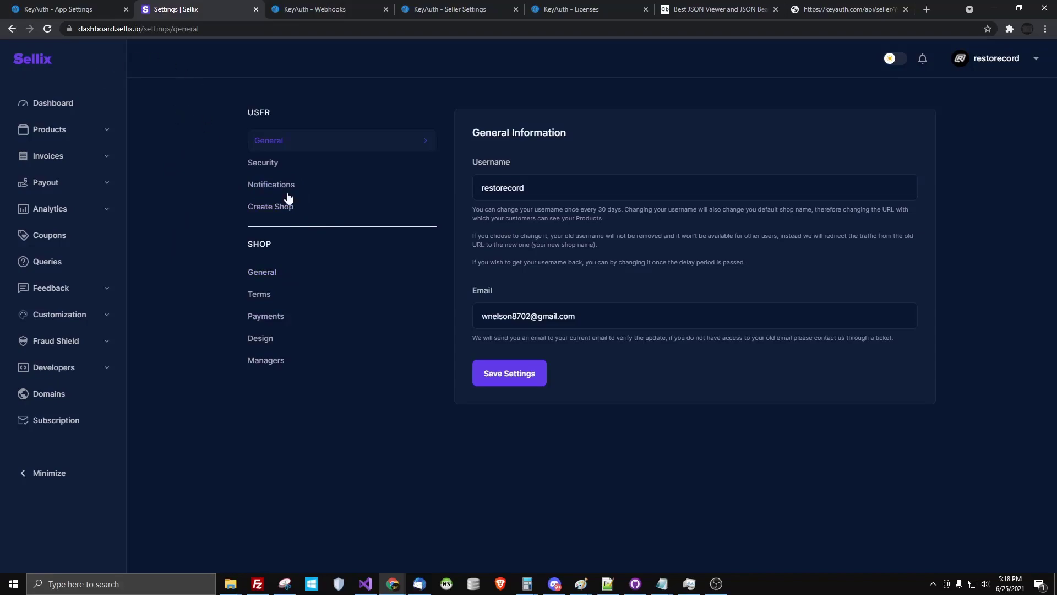
Copy KeyAuth's Sellix Webhook Link address and return to the Sellix tab
key("ctrl+shift+Tab")
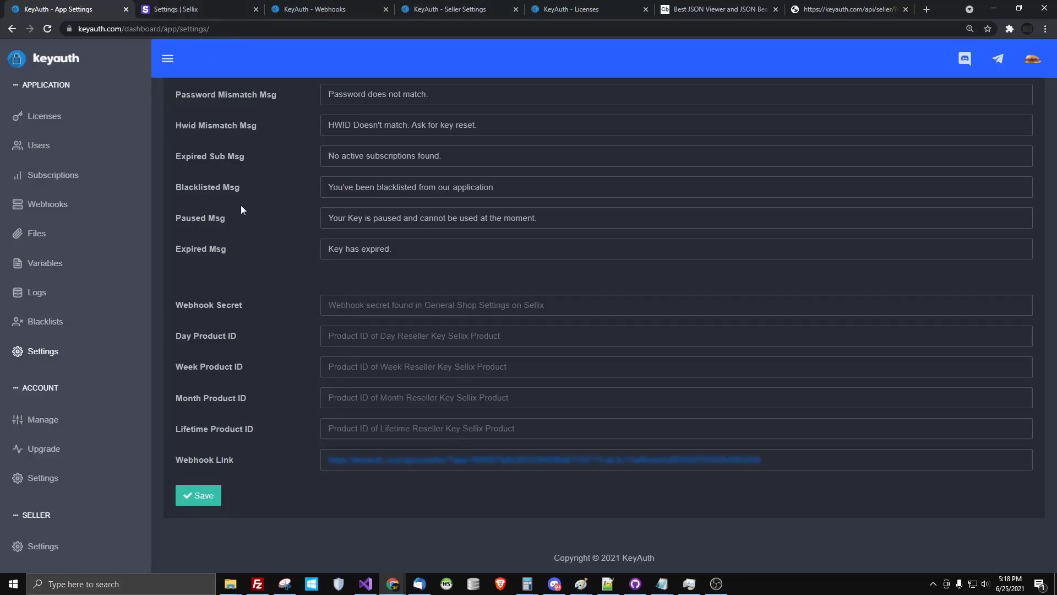
right_click(427, 464)
left_click(481, 402)
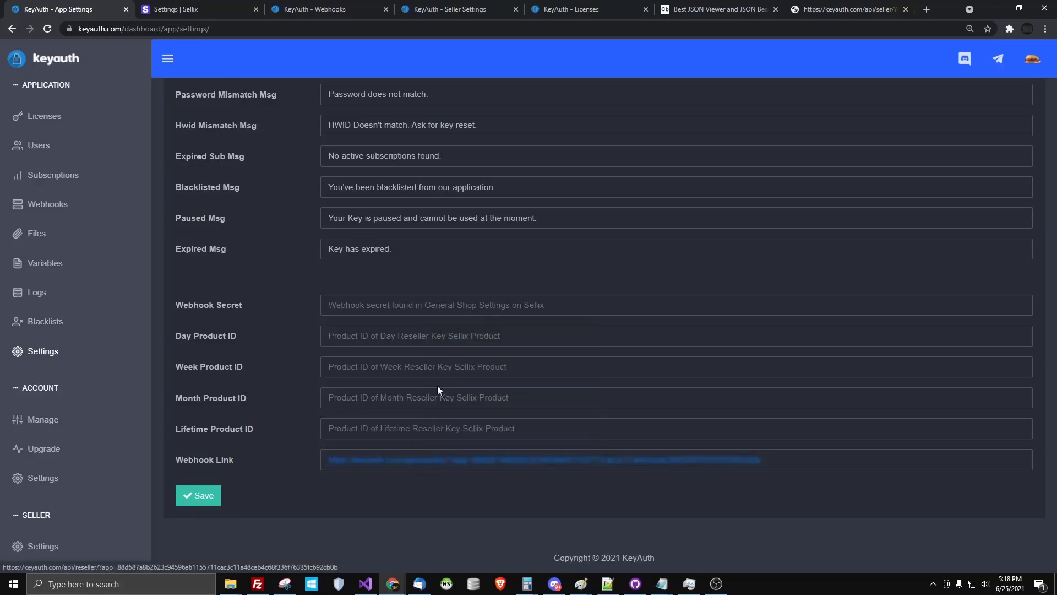
key("ctrl+Tab")
Start a new Service-type product from Sellix's Products list
left_click(50, 132)
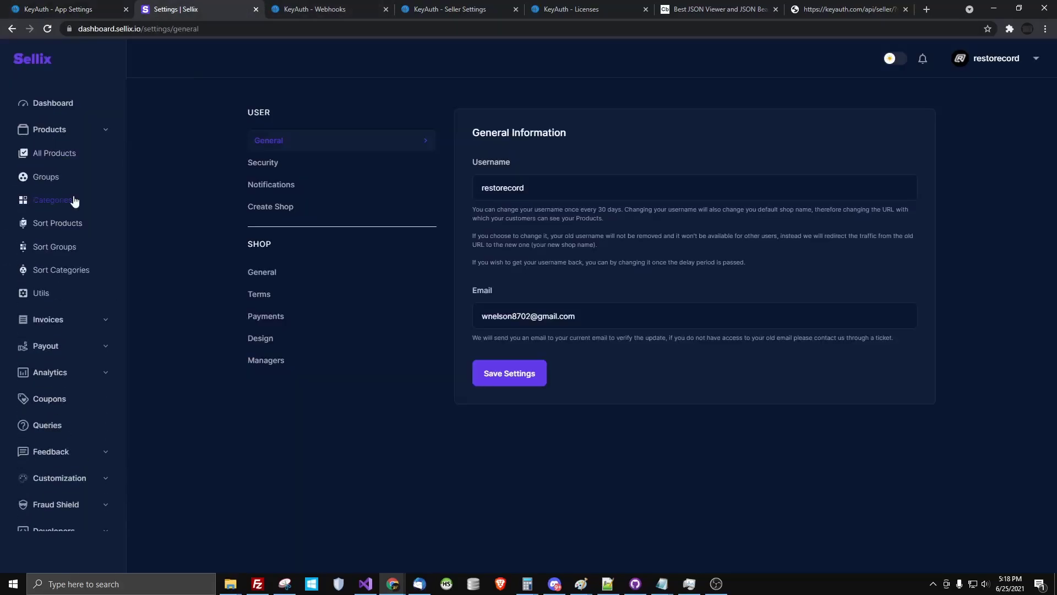
left_click(49, 155)
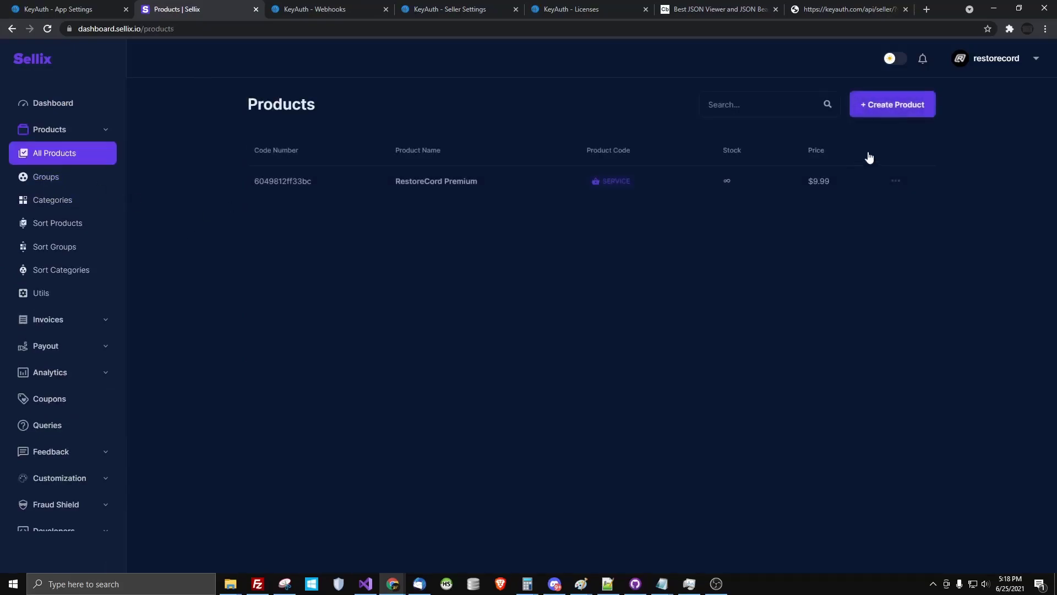
left_click(914, 94)
left_click(351, 223)
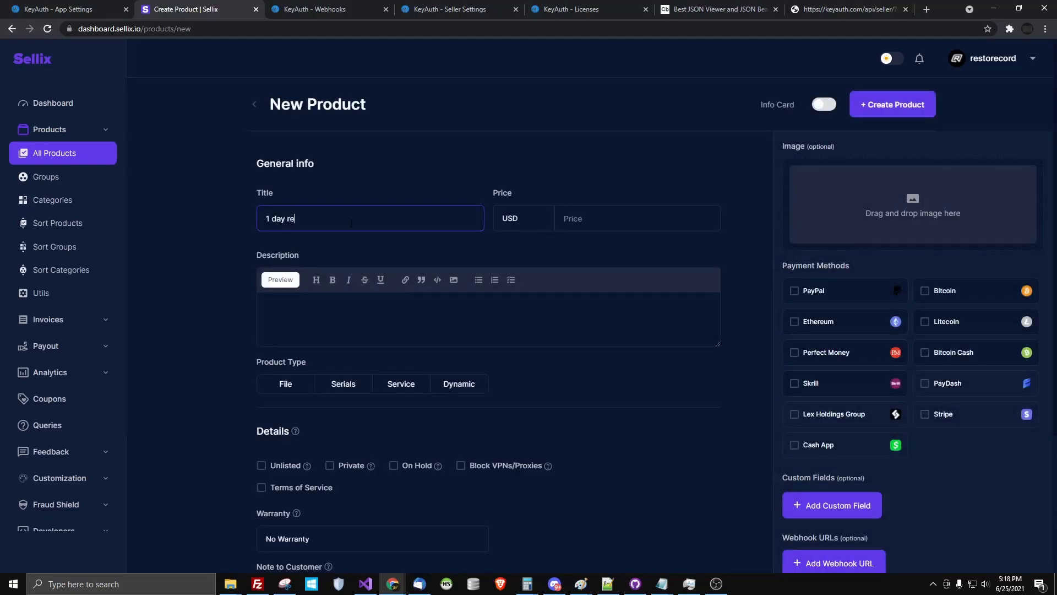
left_click(384, 391)
Set the service info to 'you should've gotten balance automatically'
scroll(372, 424, "down", 3)
type("asas")
left_click_drag(324, 277, 199, 243)
type("you should've gotten balan")
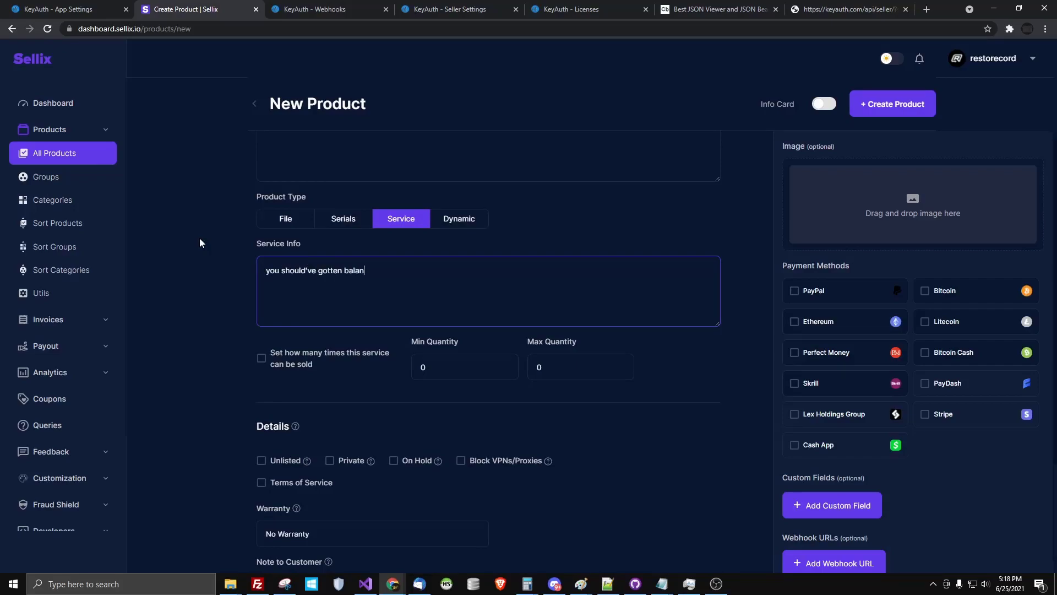
type("ce automatically")
scroll(231, 276, "down", 3)
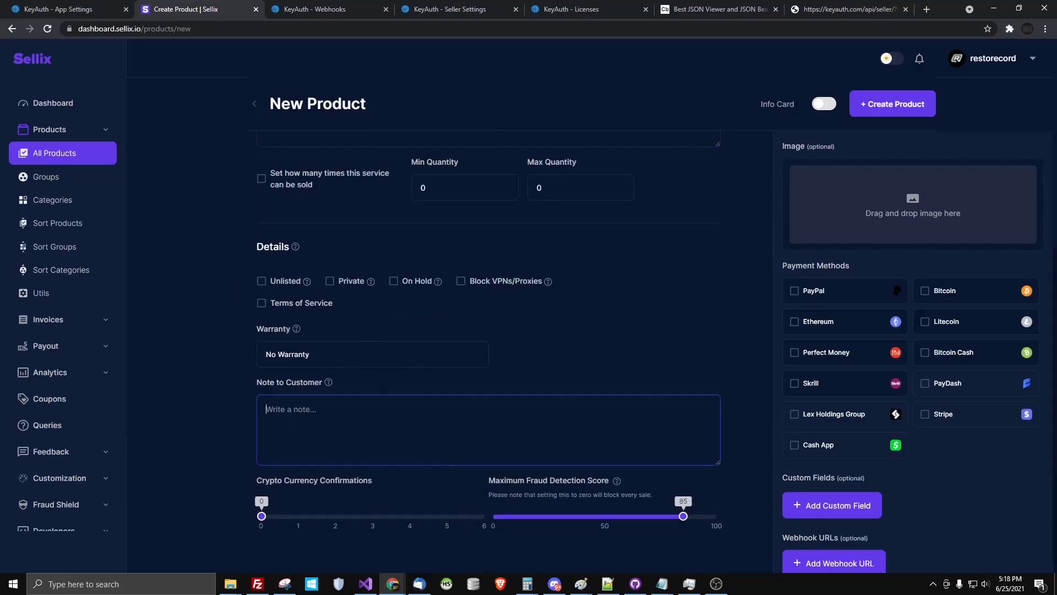
scroll(410, 430, "up", 6)
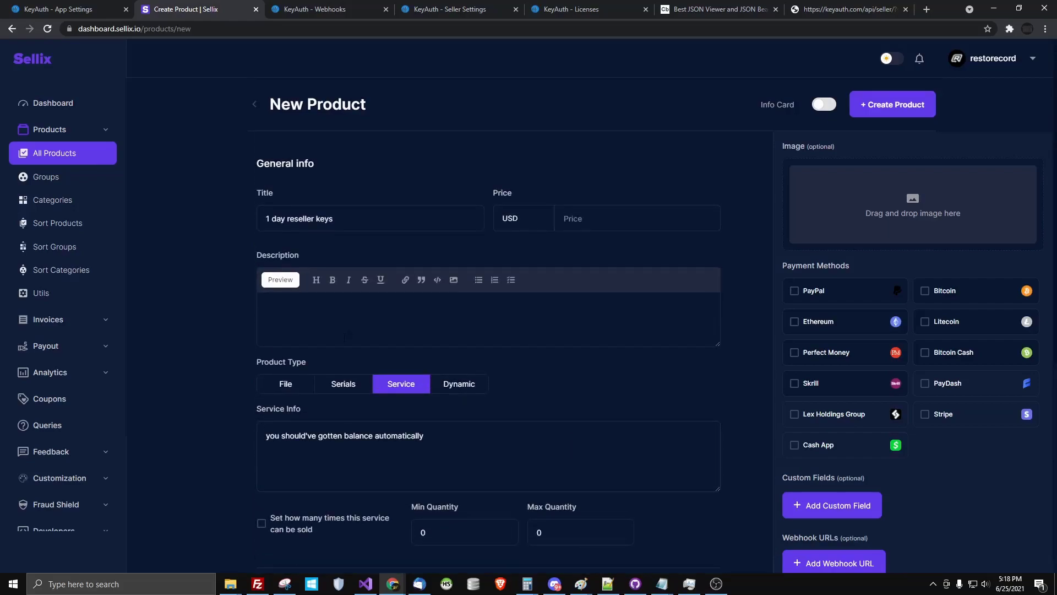
scroll(344, 390, "down", 6)
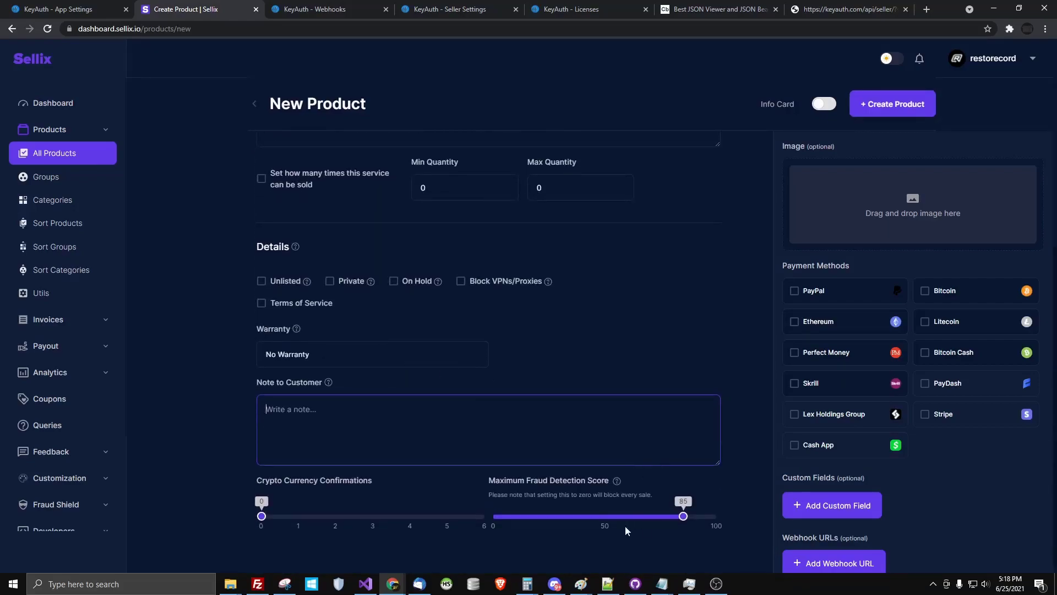
scroll(870, 545, "down", 1)
Add a webhook URL entry and paste the copied KeyAuth webhook link
left_click(873, 548)
left_click(849, 519)
key("ctrl+v")
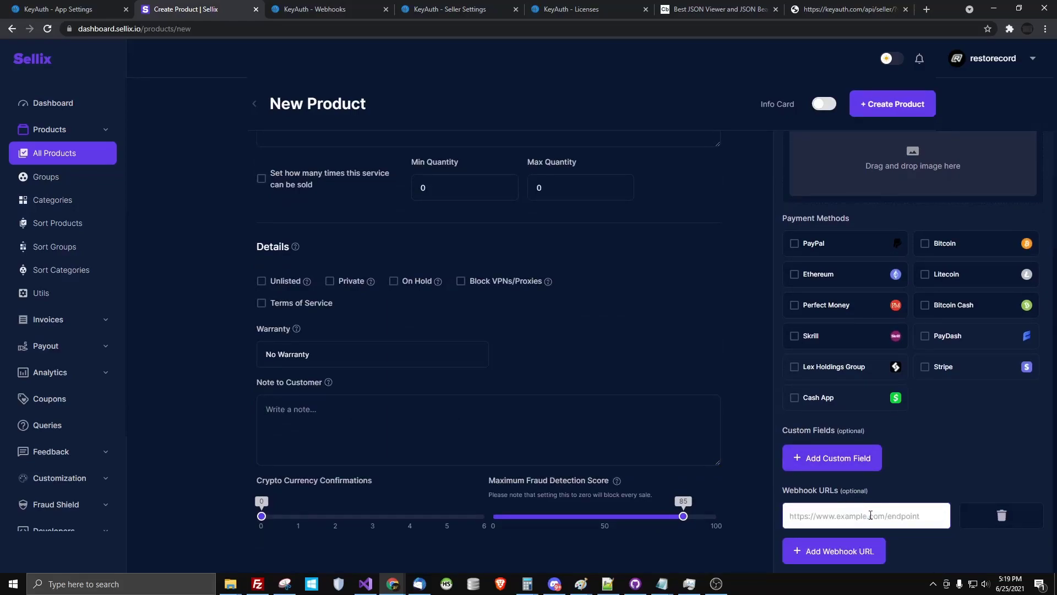
Add a Hidden custom field named username and save it
left_click(840, 464)
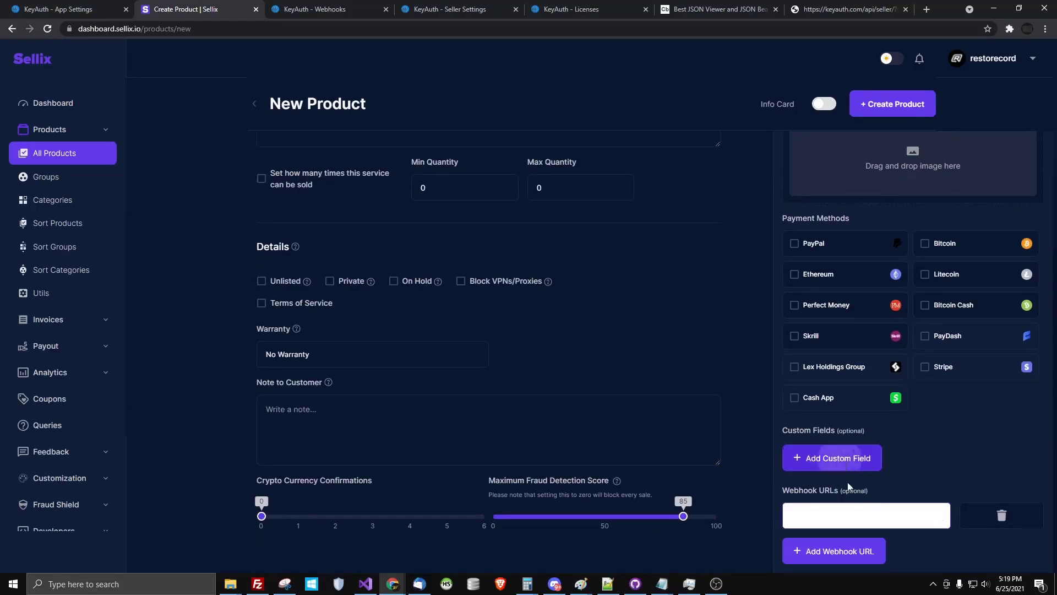
scroll(854, 497, "down", 1)
scroll(854, 497, "down", 1)
left_click(829, 392)
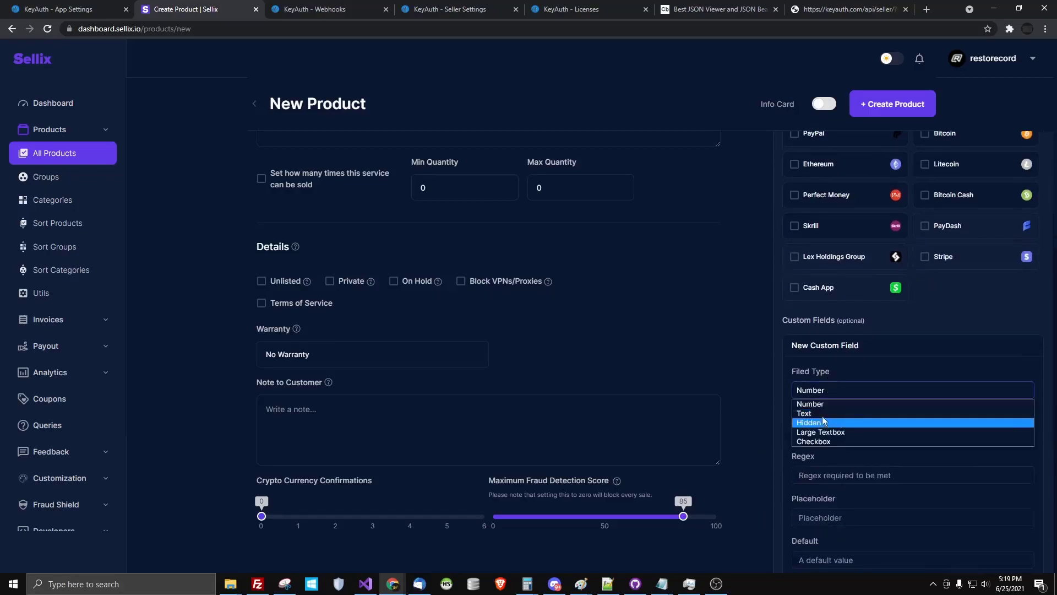
left_click(809, 423)
scroll(875, 470, "down", 2)
left_click(845, 335)
type("username")
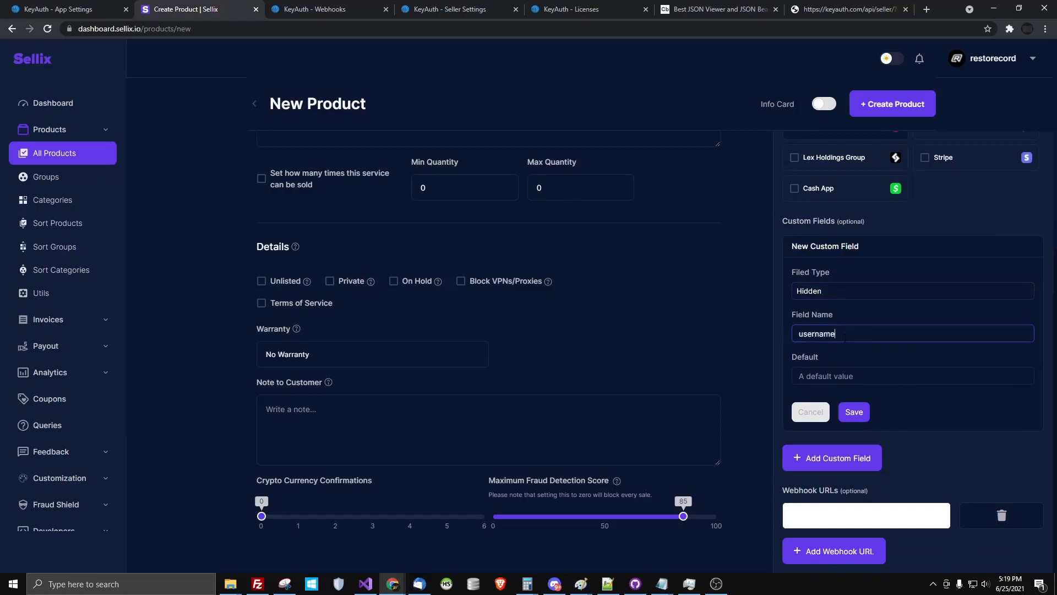
left_click(854, 376)
left_click(868, 415)
key("BackSpace")
type("u")
left_click(850, 375)
left_click(854, 414)
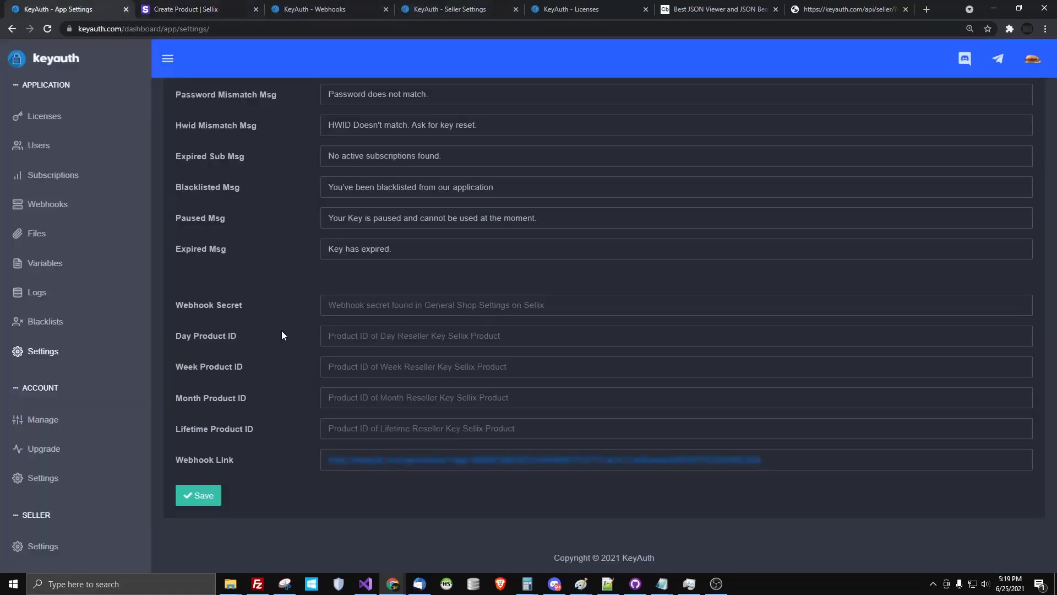
On the Manage page, check the Create Account form's Reseller role option, then close it
left_click(61, 423)
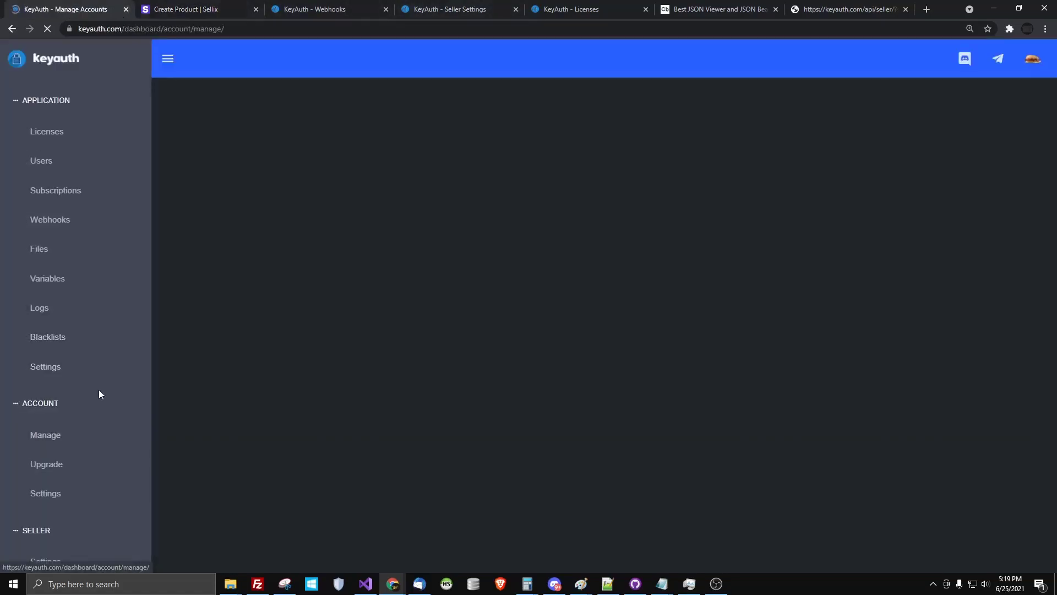
left_click(243, 129)
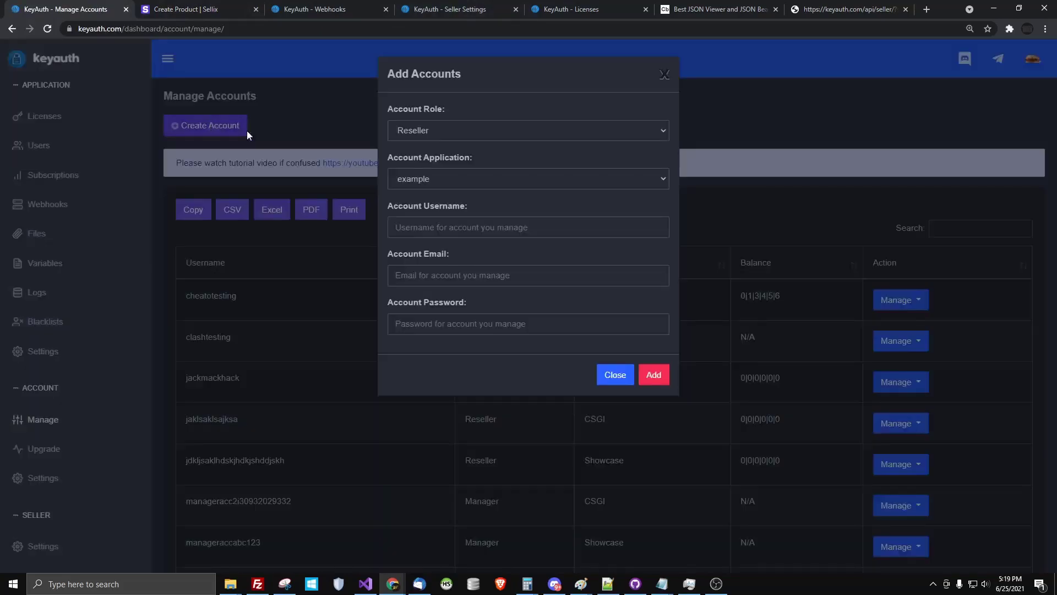
left_click(408, 131)
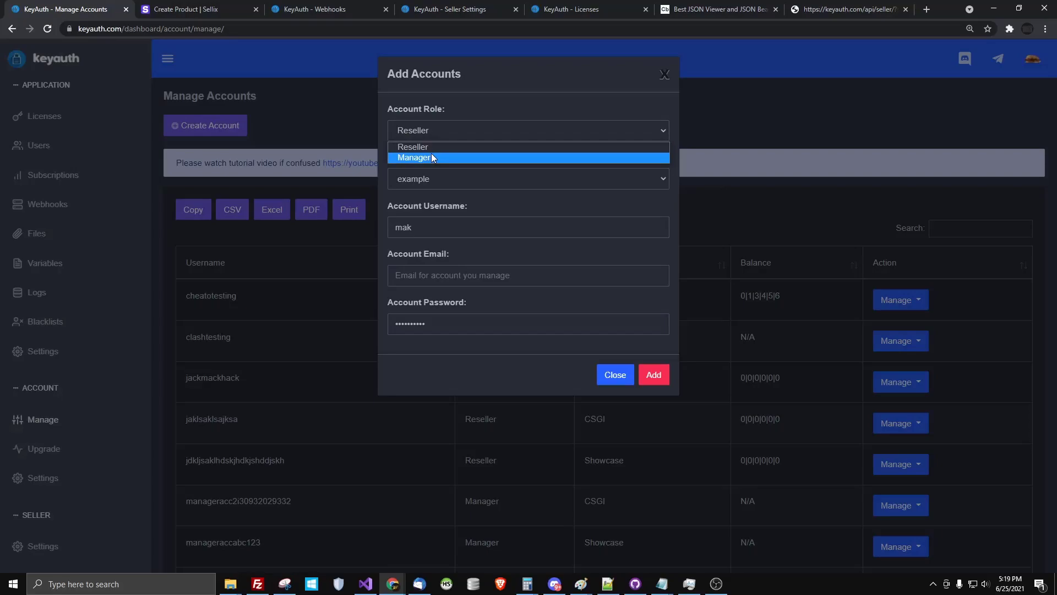
left_click(664, 74)
right_click(43, 111)
left_click(96, 140)
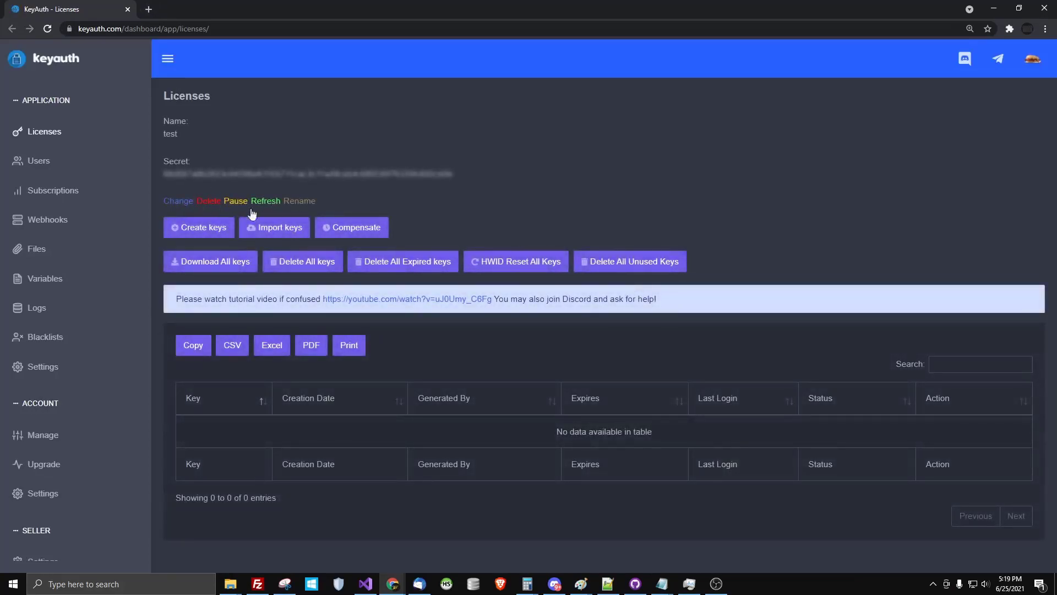
left_click(1044, 8)
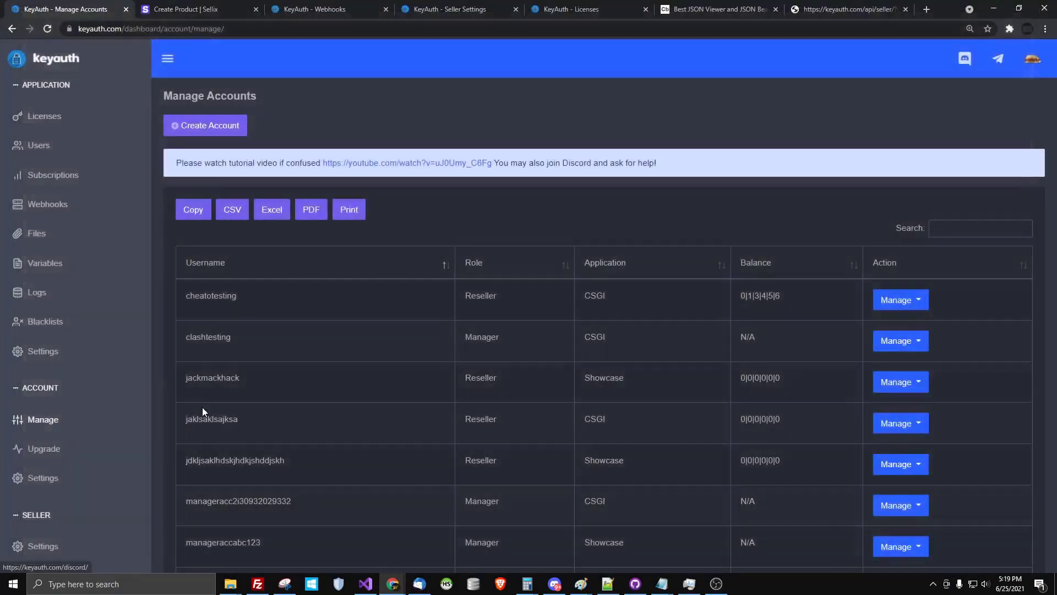
left_click(217, 135)
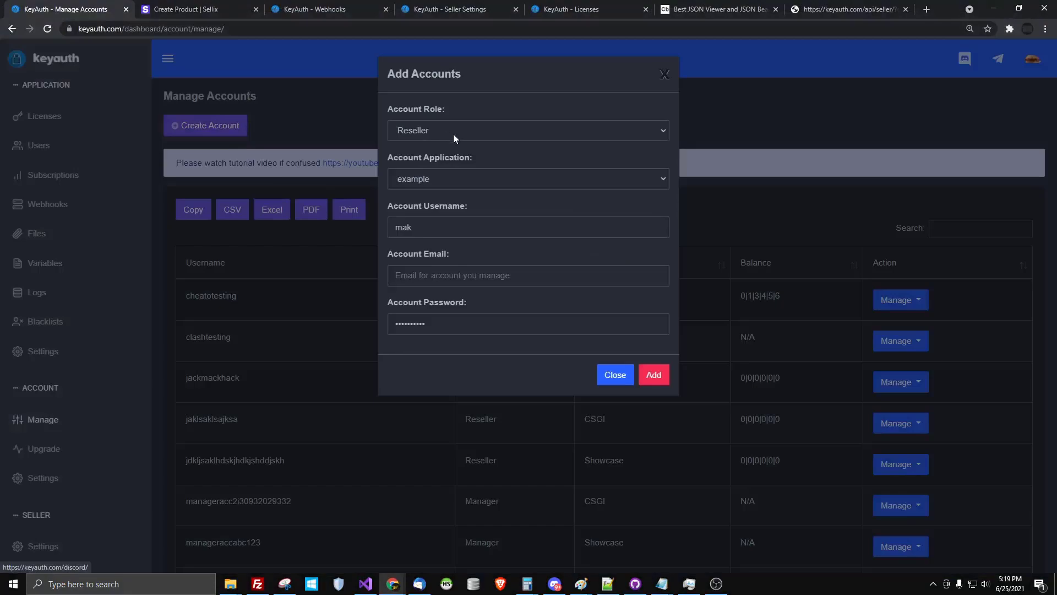
left_click(427, 130)
left_click(473, 133)
left_click(662, 53)
Open the first account's key balance editor from its Manage menu
left_click(901, 301)
left_click(903, 355)
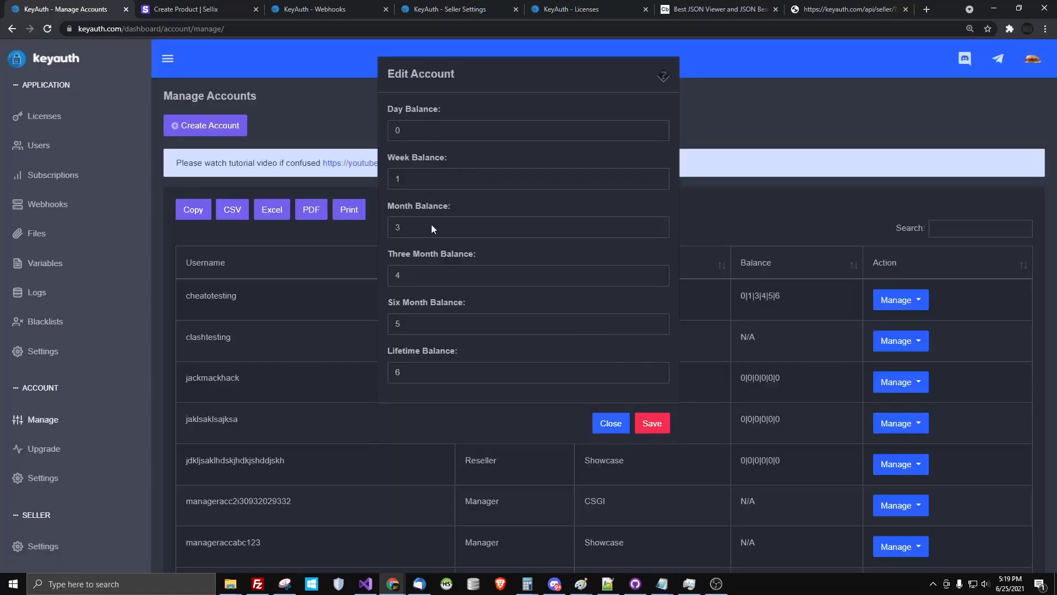
left_click(664, 77)
left_click(645, 391)
Close the balance editor and go through Upgrade to Account Settings, viewing the owner ID
left_click(187, 401)
left_click(35, 458)
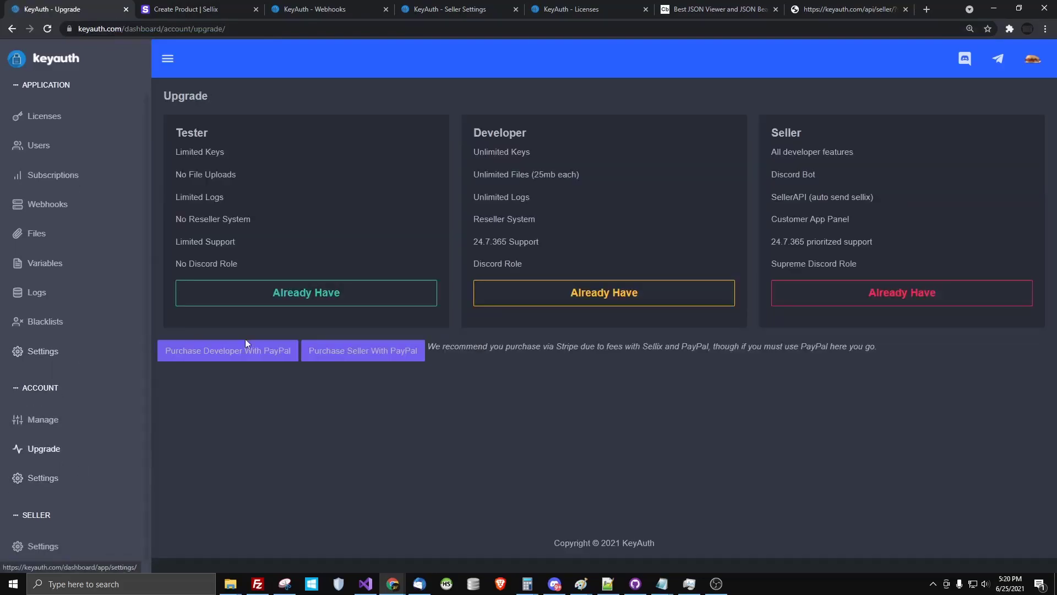
left_click(54, 474)
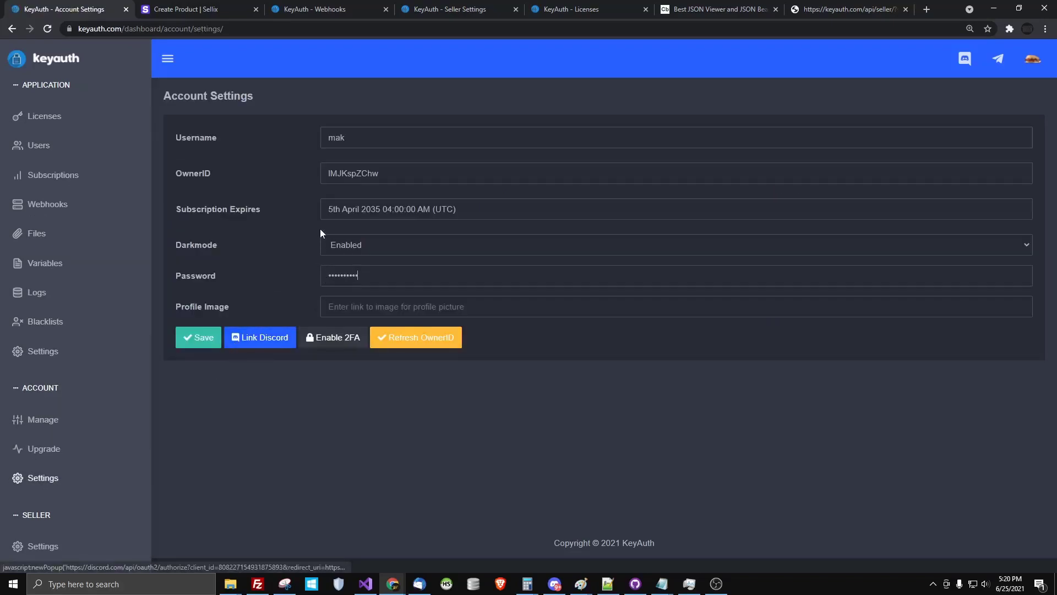
double_click(345, 173)
left_click(330, 381)
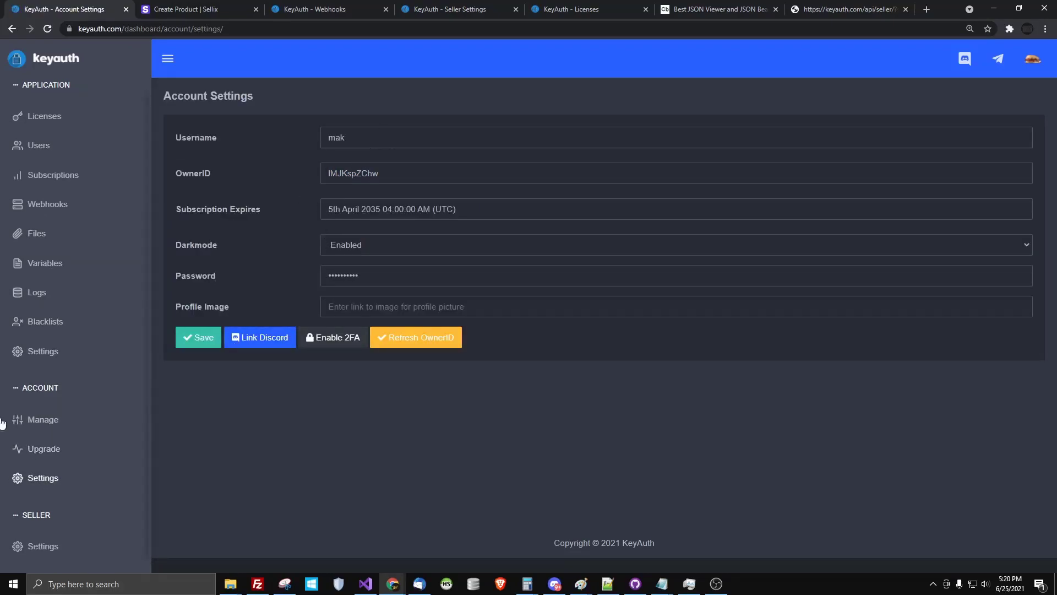
Copy the Seller Link address from KeyAuth's Seller Settings and return to the Sellix product form
left_click(44, 548)
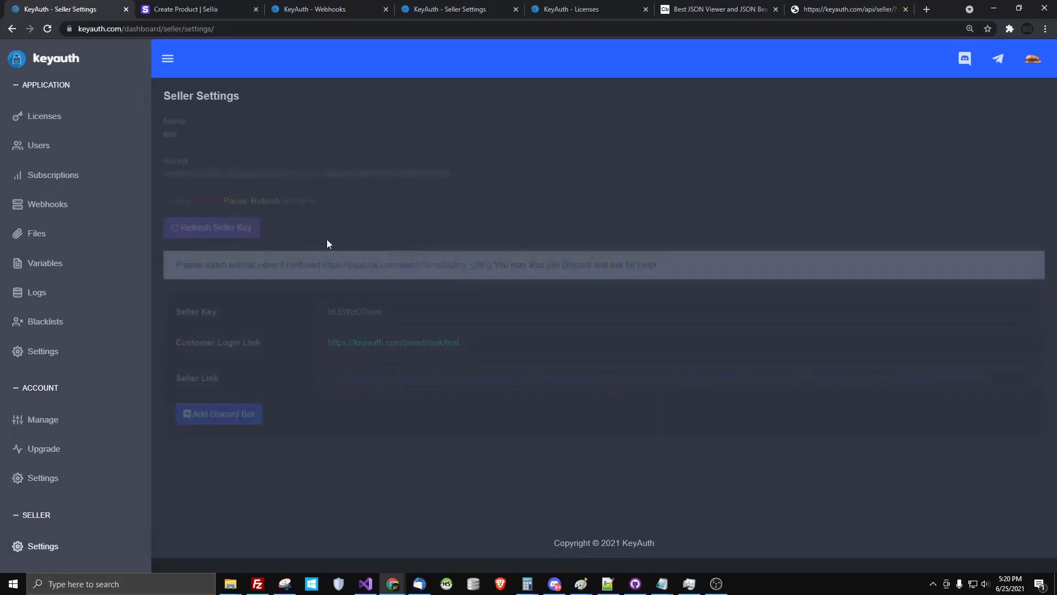
double_click(375, 312)
left_click(365, 311)
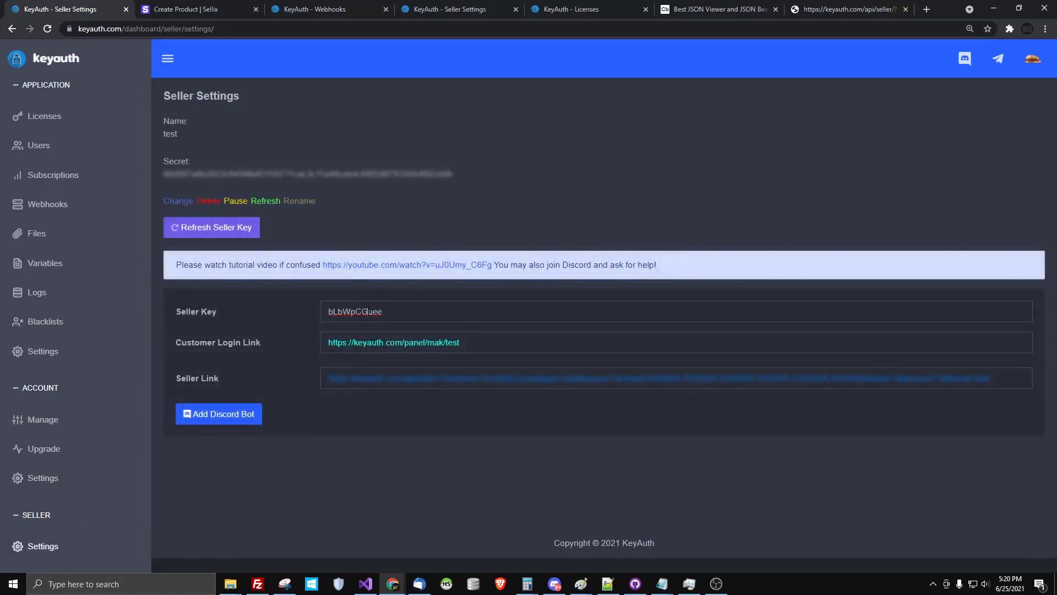
double_click(367, 312)
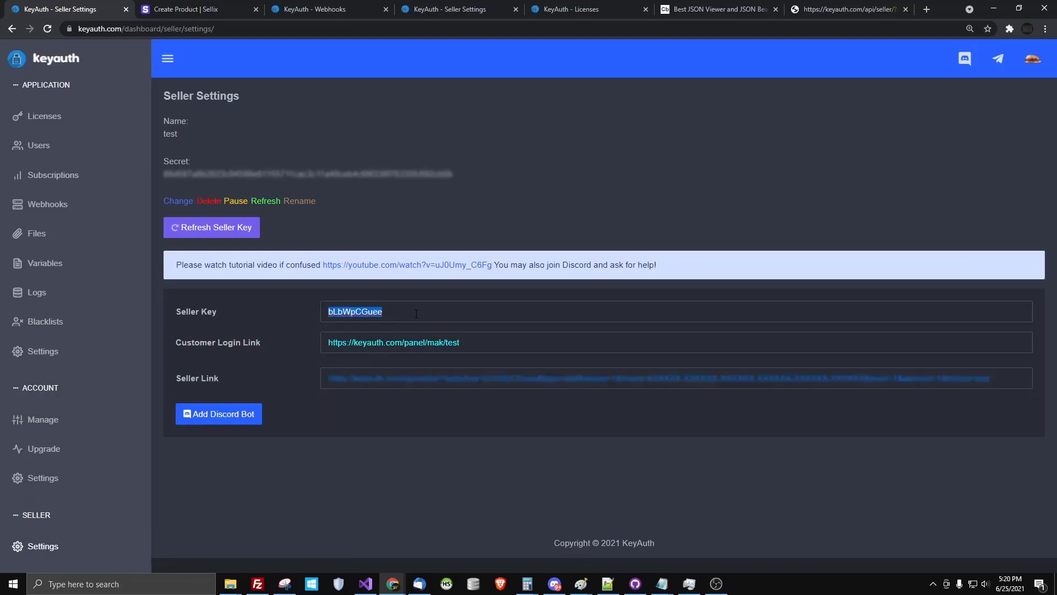
left_click(468, 384)
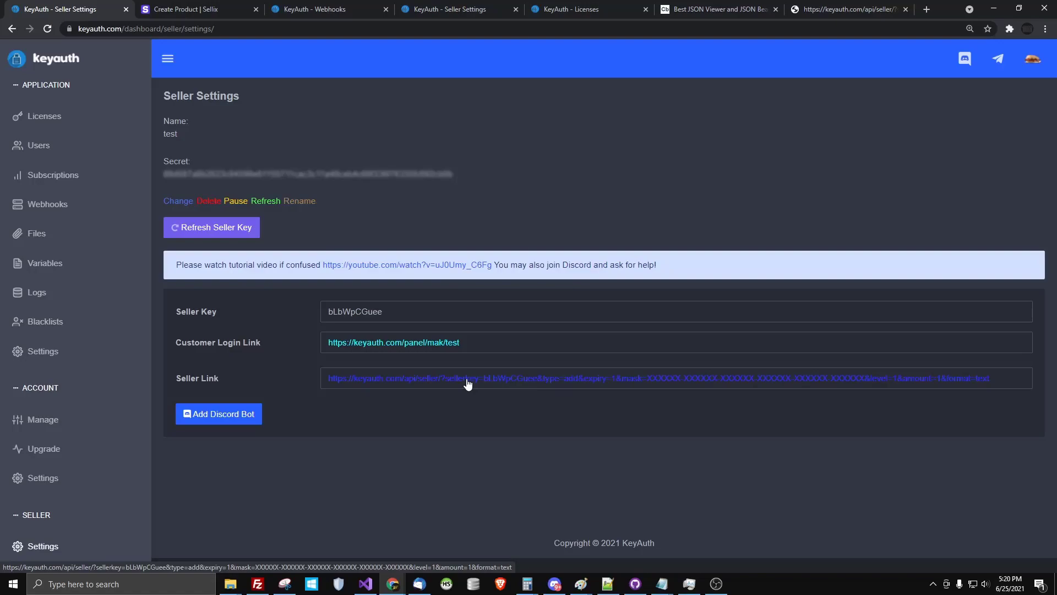
right_click(468, 384)
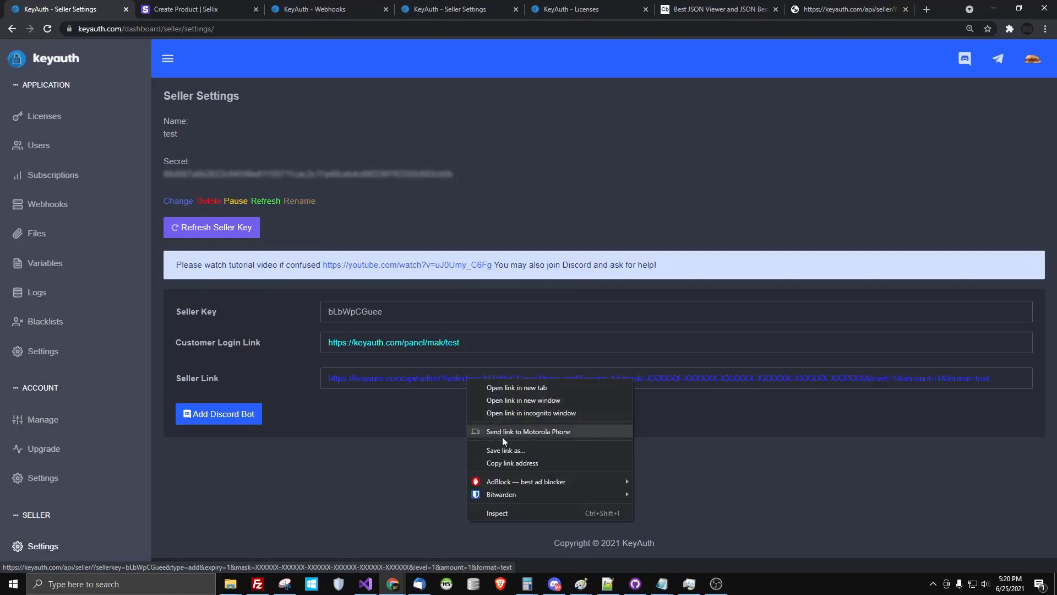
left_click(504, 461)
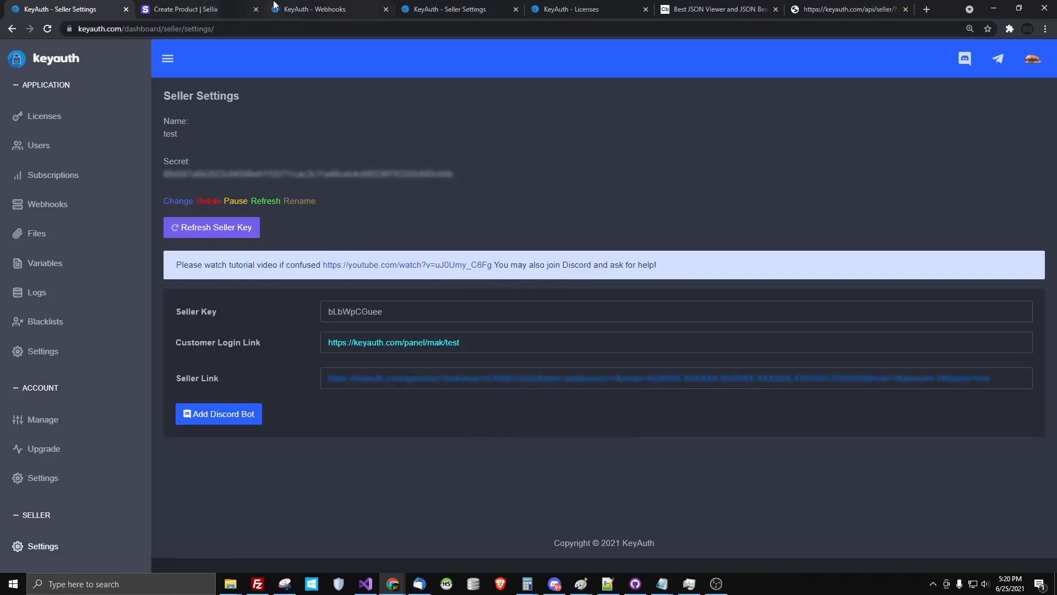
left_click(215, 9)
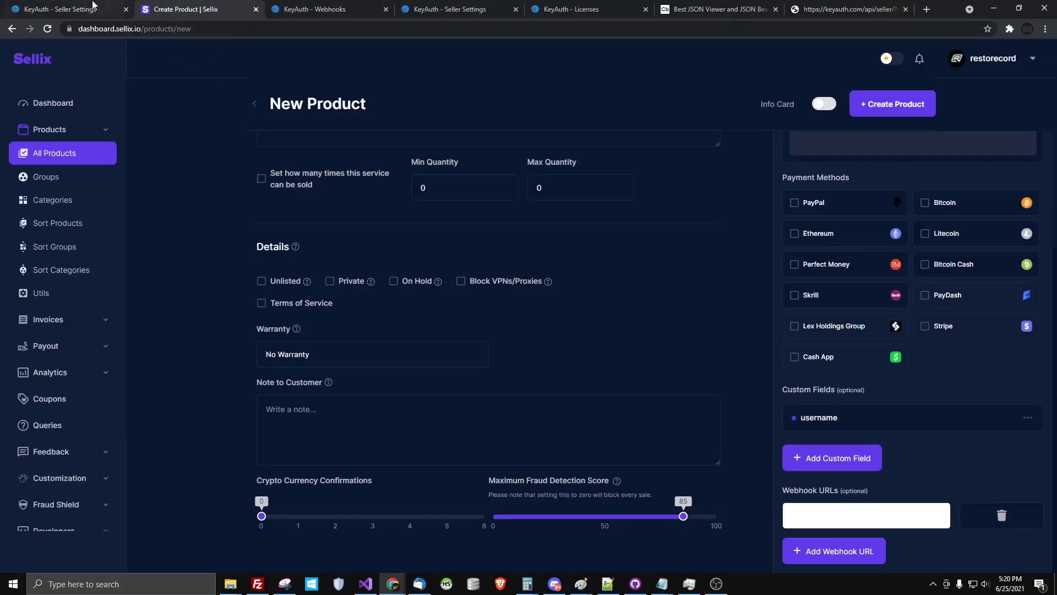
Set the product to Dynamic delivery using the KeyAuth seller link as its webhook URL
left_click(83, 9)
left_click(172, 8)
left_click(53, 4)
left_click(226, 8)
scroll(539, 393, "up", 3)
scroll(539, 393, "up", 2)
left_click(462, 314)
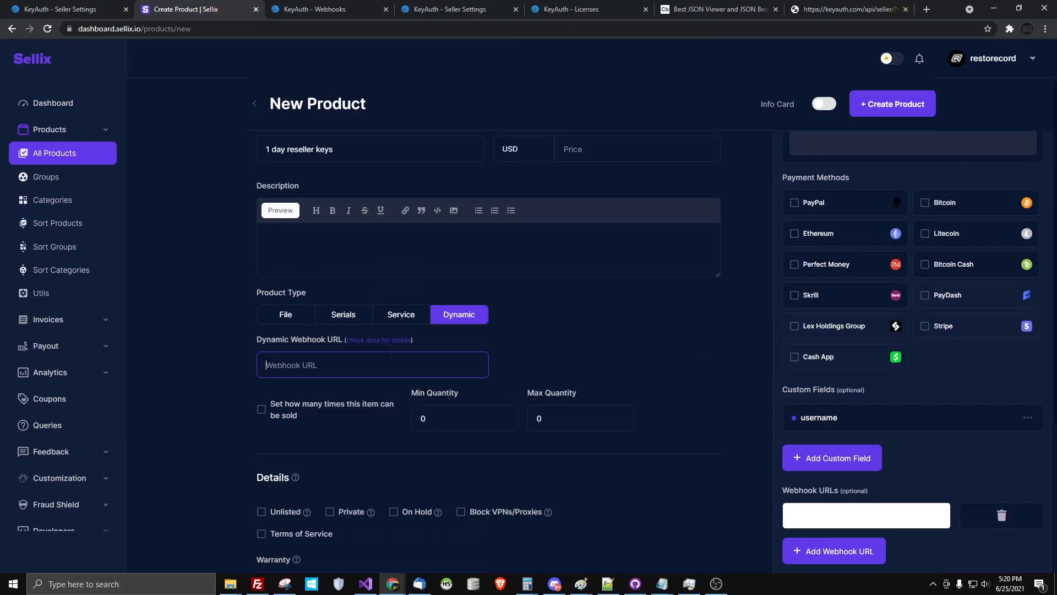
key("ctrl+v")
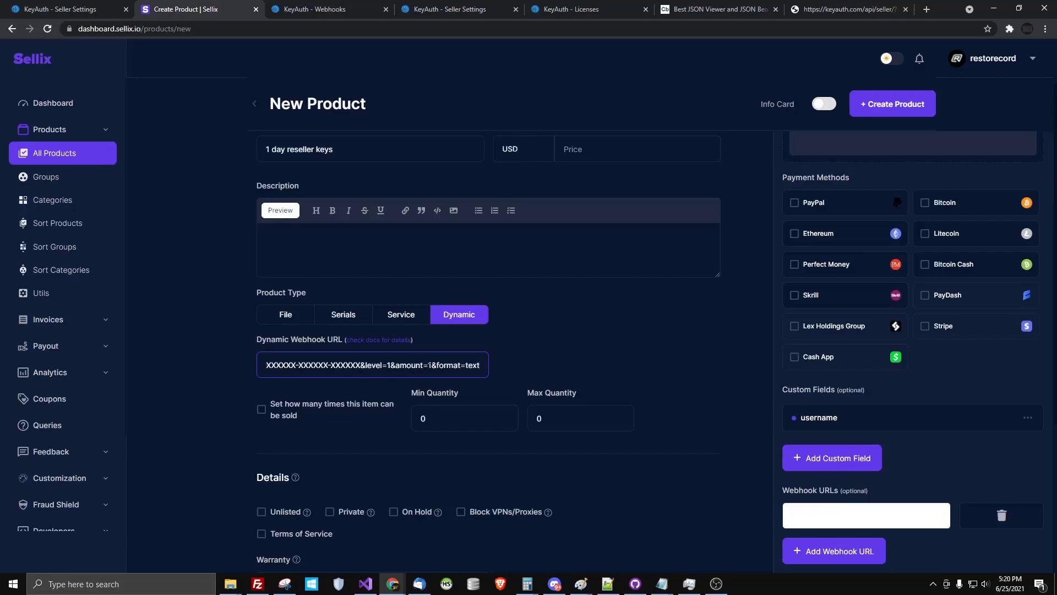
left_click_drag(461, 365, 209, 381)
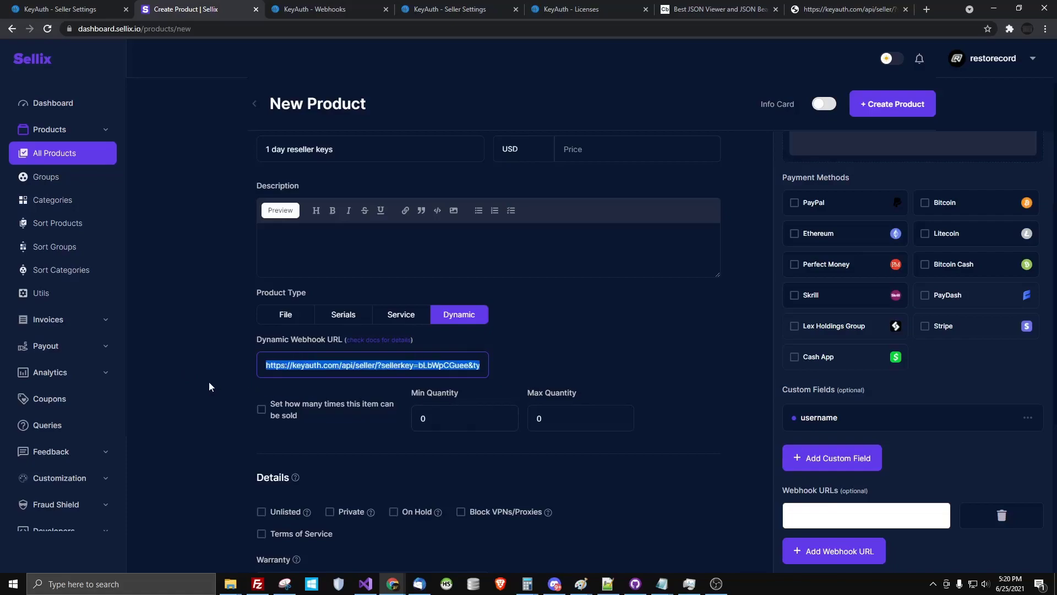
key("ctrl+c")
key("ctrl+t")
key("ctrl+v")
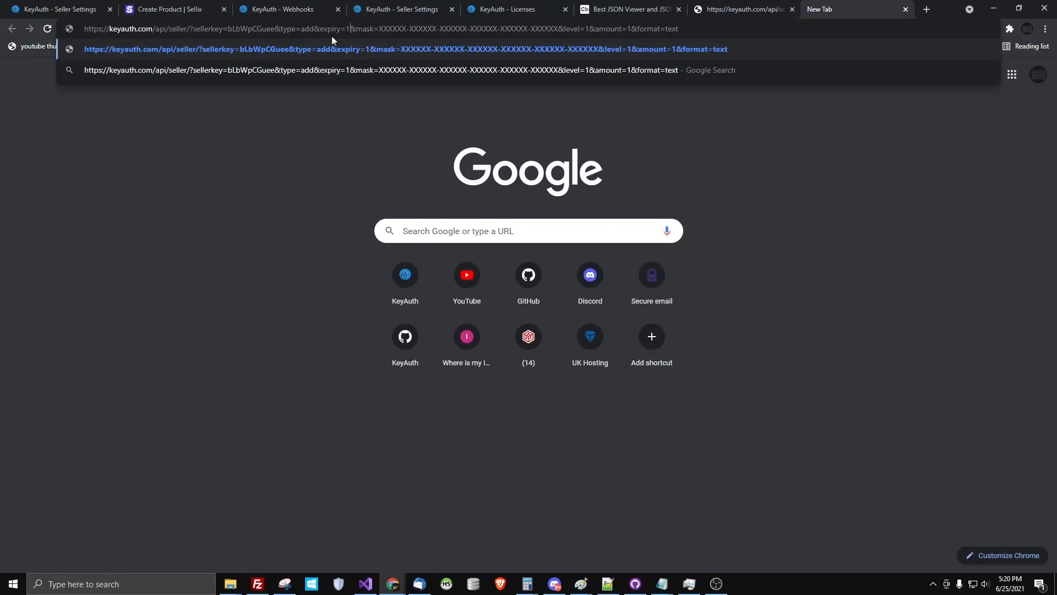
key("ctrl+w")
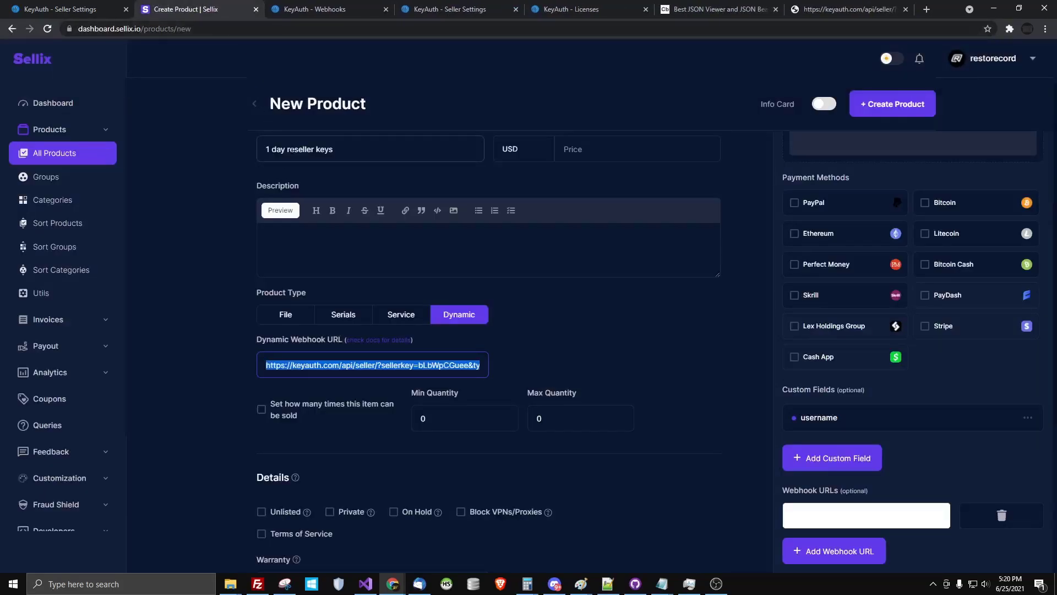
Rename the product to '1 day keys'
left_click_drag(298, 149, 362, 155)
key("BackSpace")
key("BackSpace")
key("BackSpace")
key("BackSpace")
type("keys")
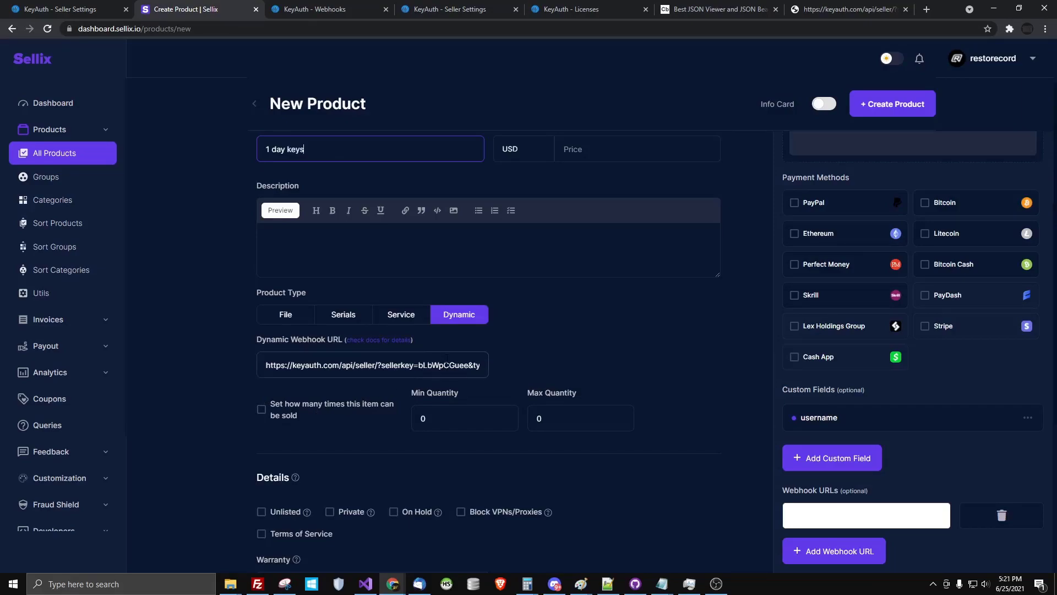
Open the seller API link in a new tab with its expiry changed to 0.25
key("ctrl+t")
key("ctrl+v")
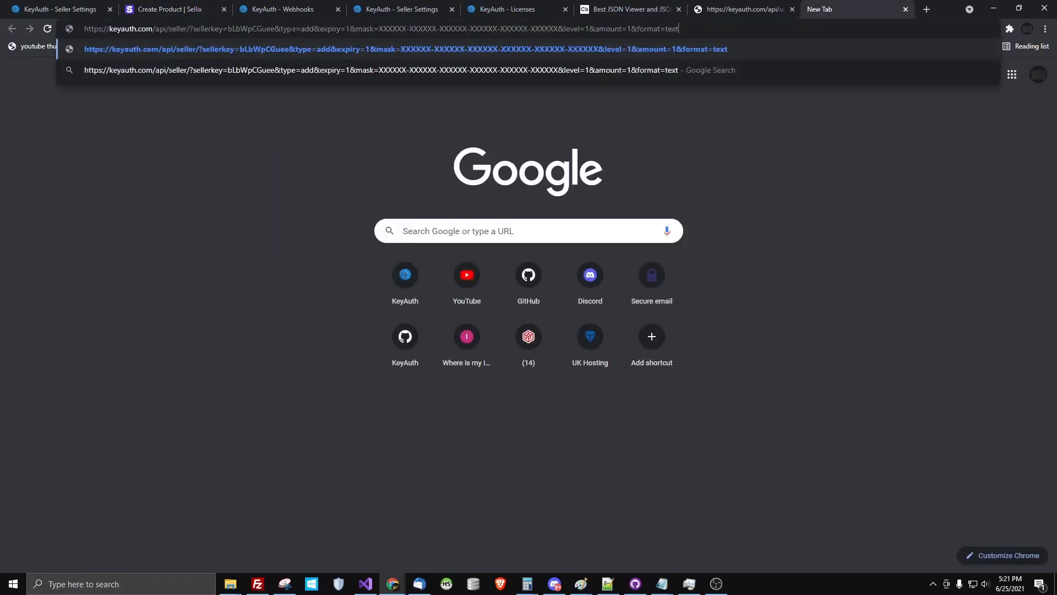
left_click_drag(348, 29, 356, 29)
key("Left")
key("BackSpace")
type("0.5")
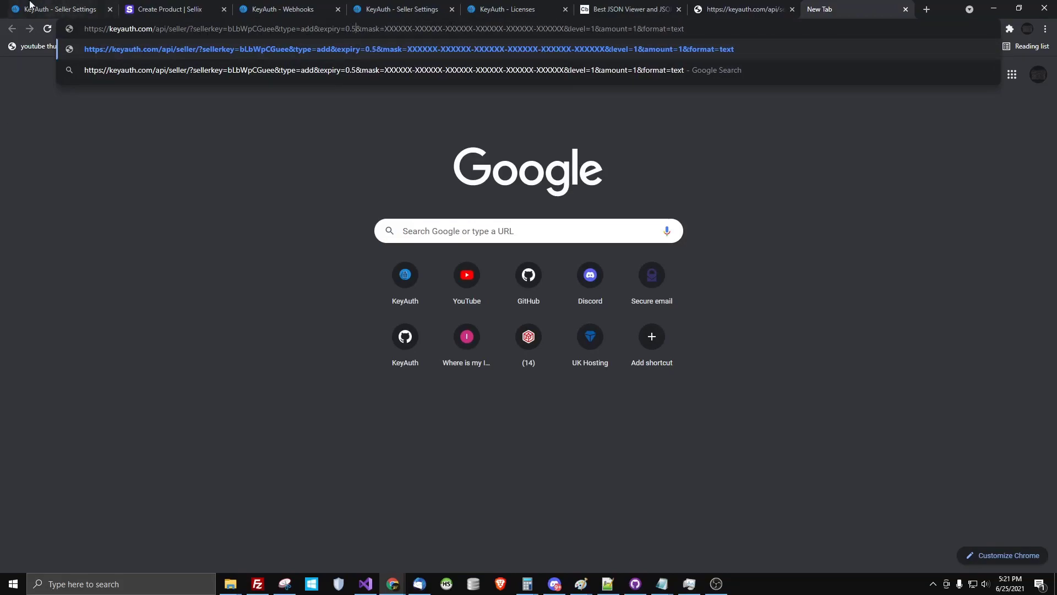
key("BackSpace")
type("25")
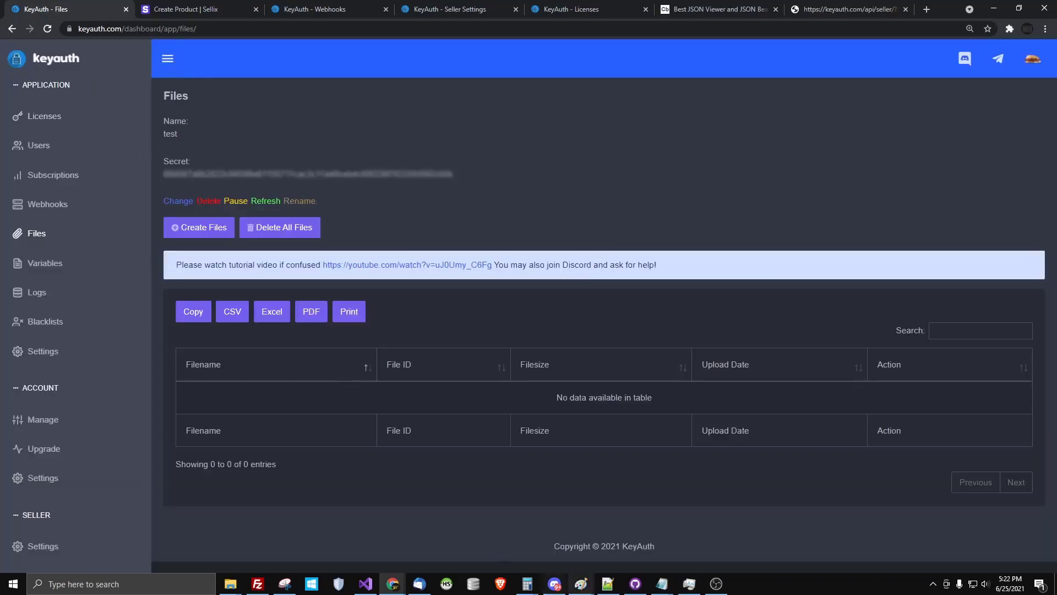
Send the .upload command to the KeyAuth bot in the #commands channel
left_click(554, 584)
scroll(115, 418, "down", 10)
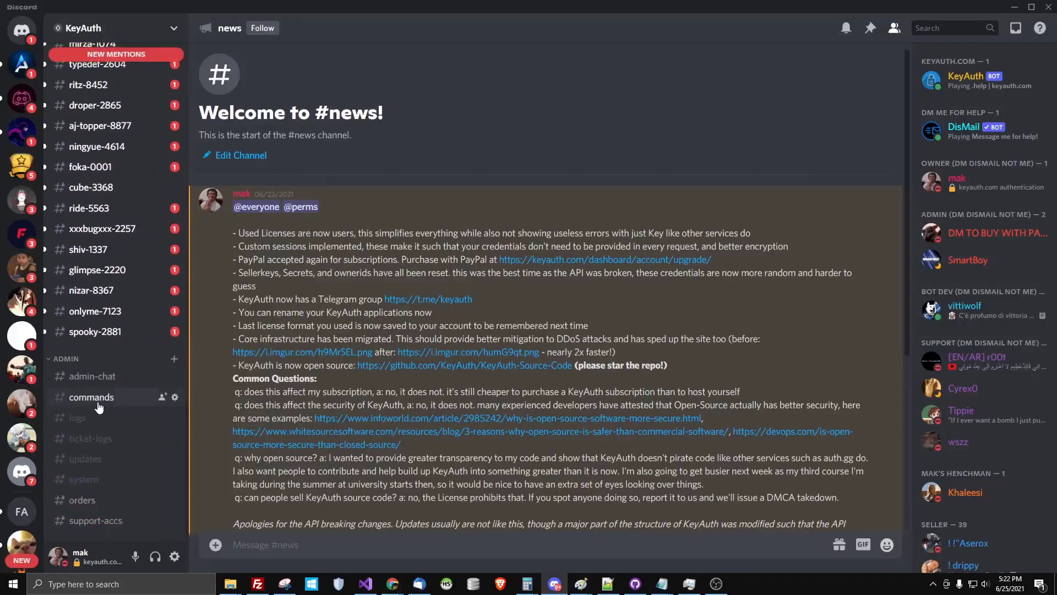
left_click(98, 406)
type(".u")
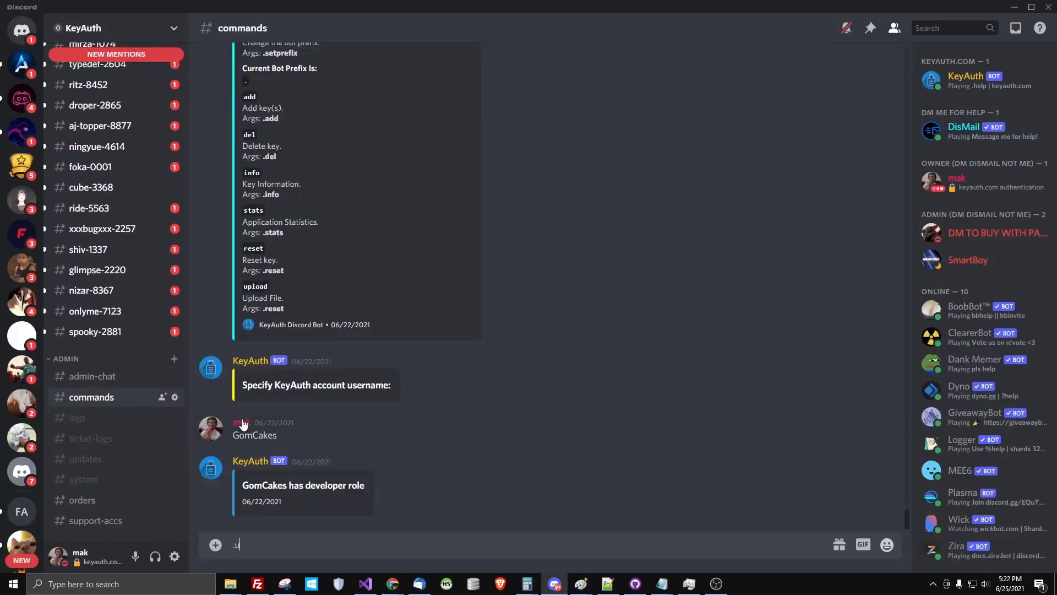
type("upload")
key("Return")
Attach keyauth_chan_ban.jpg for upload, which returns a Seller Key Not Found error
left_click(215, 545)
left_click(478, 310)
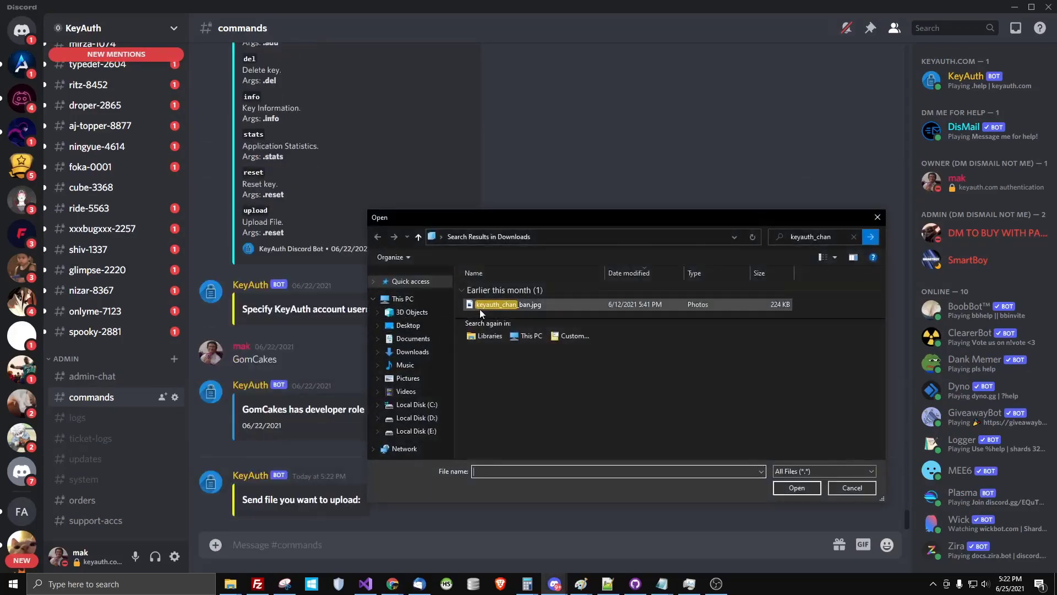
double_click(480, 309)
left_click(667, 363)
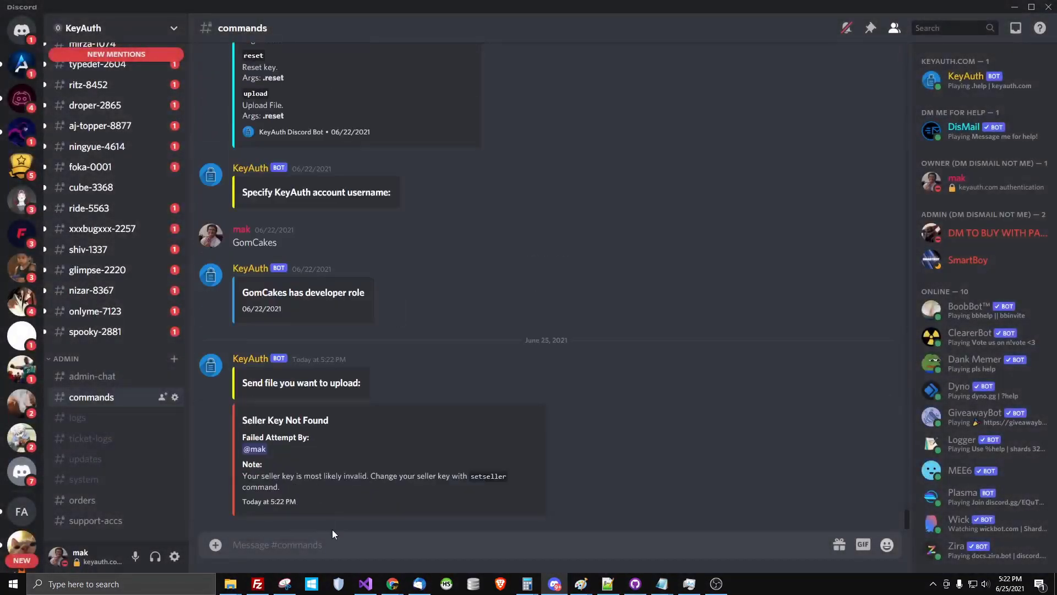
left_click_drag(280, 424, 243, 448)
left_click(292, 454)
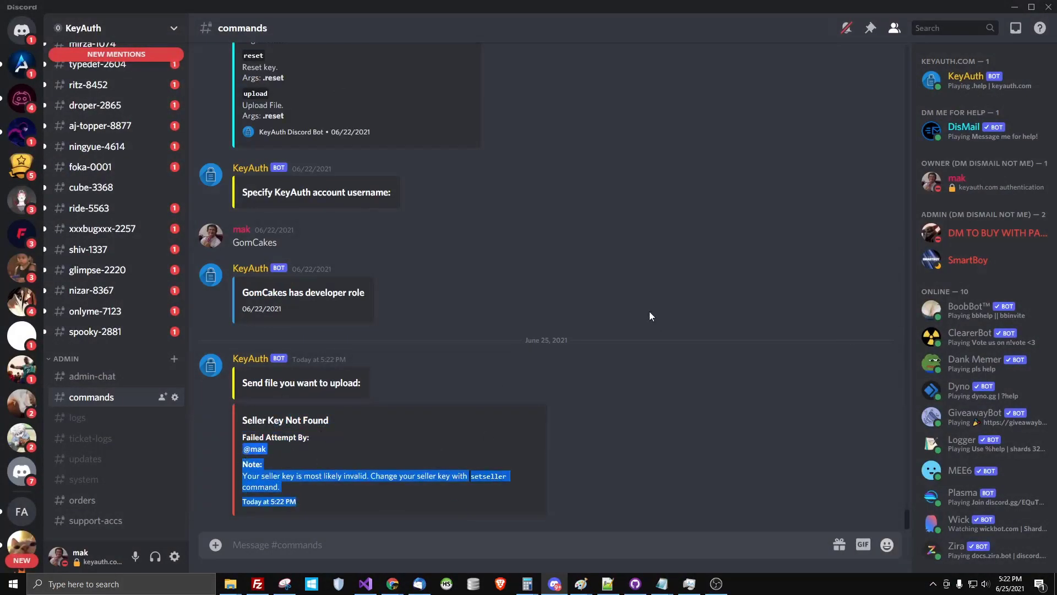
left_click(1016, 7)
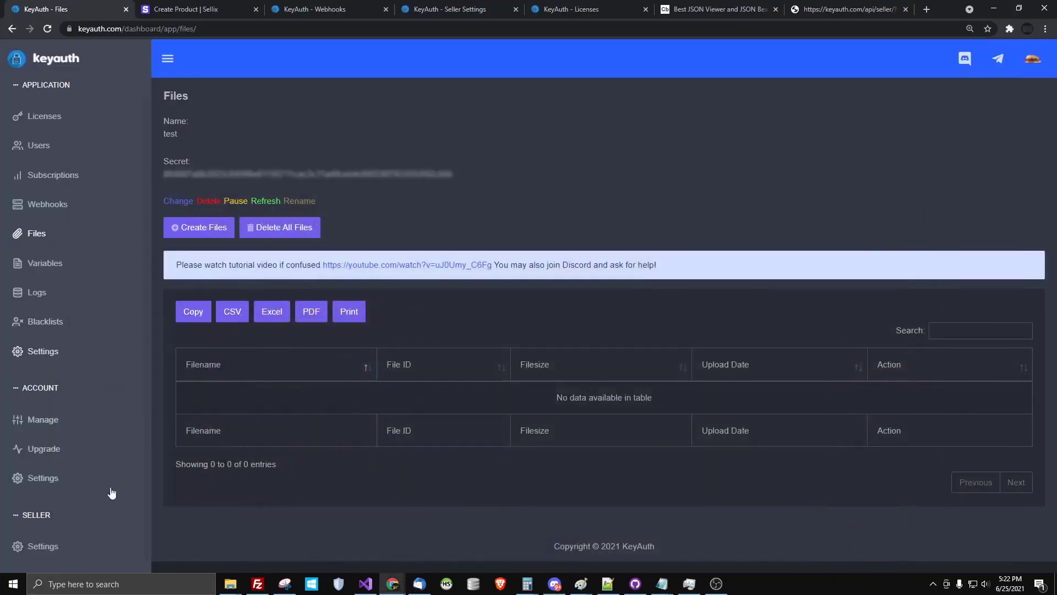
Give the KeyAuth bot the application's seller key with .setseller
left_click(66, 543)
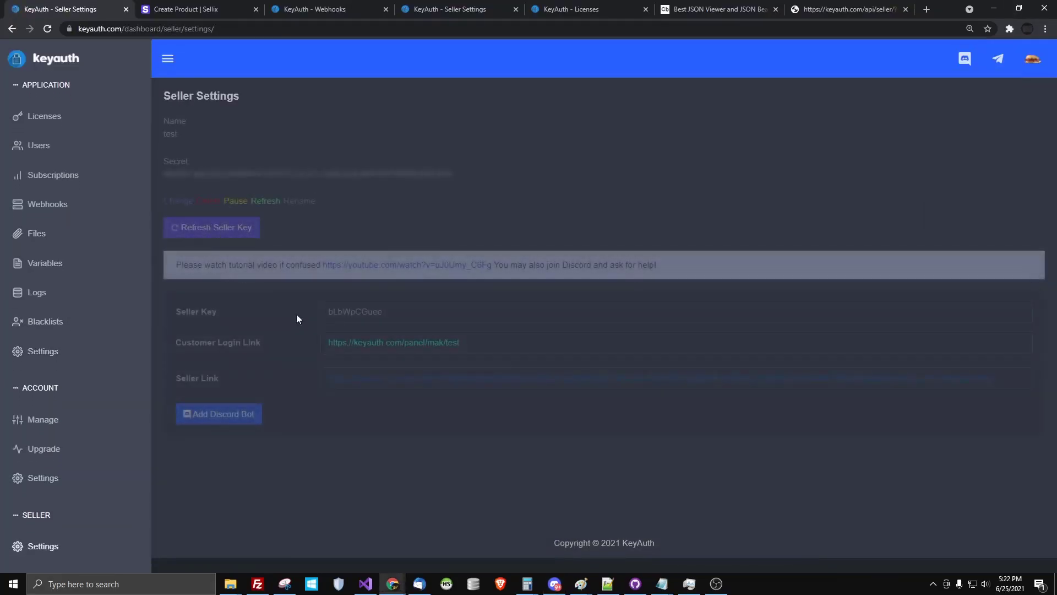
left_click(994, 8)
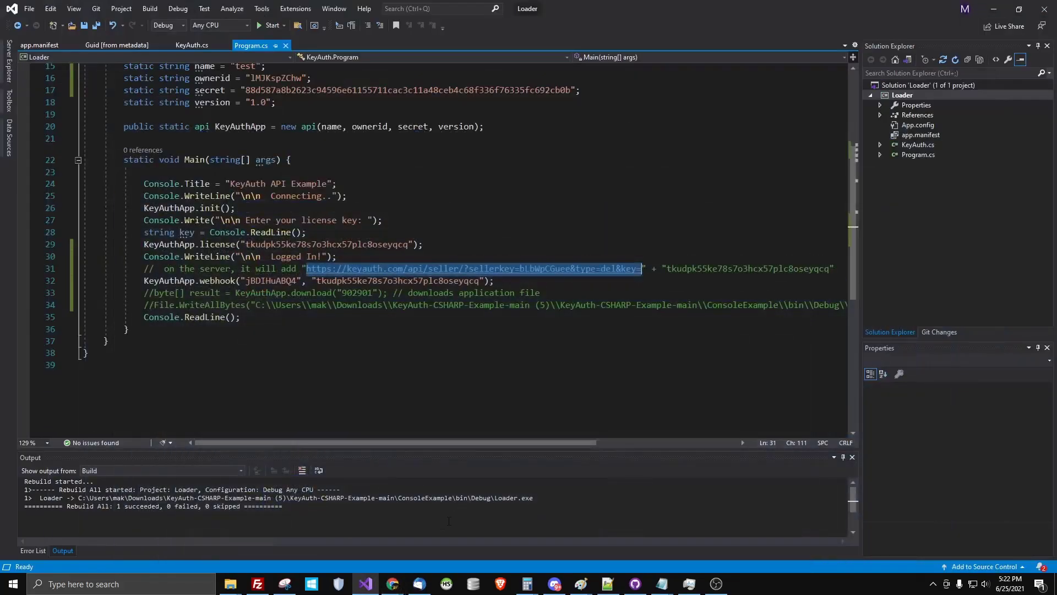
left_click(554, 583)
type(".set")
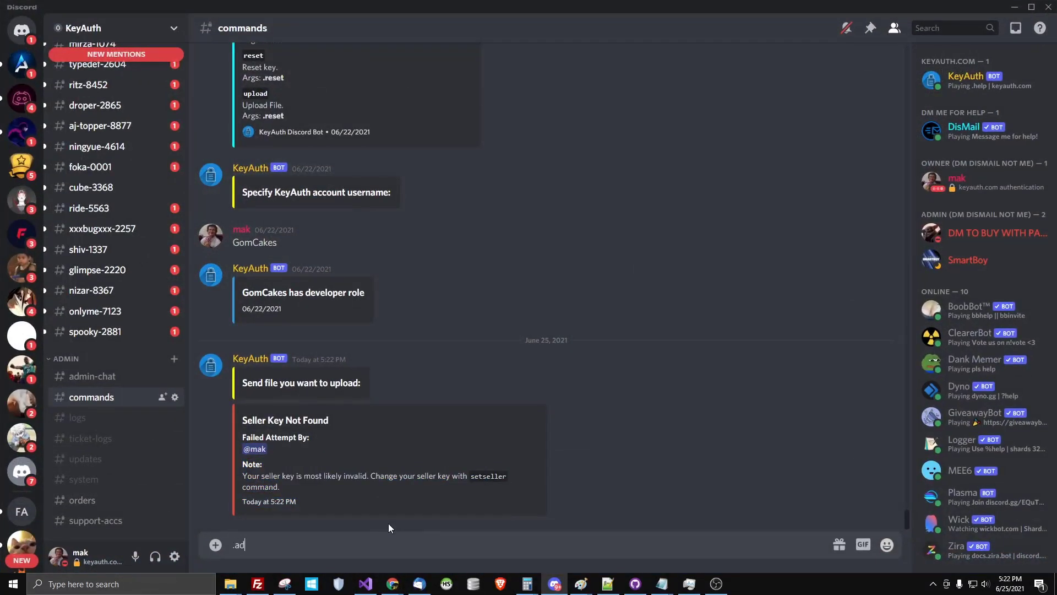
type("seller")
key("Return")
key("ctrl+v")
key("Return")
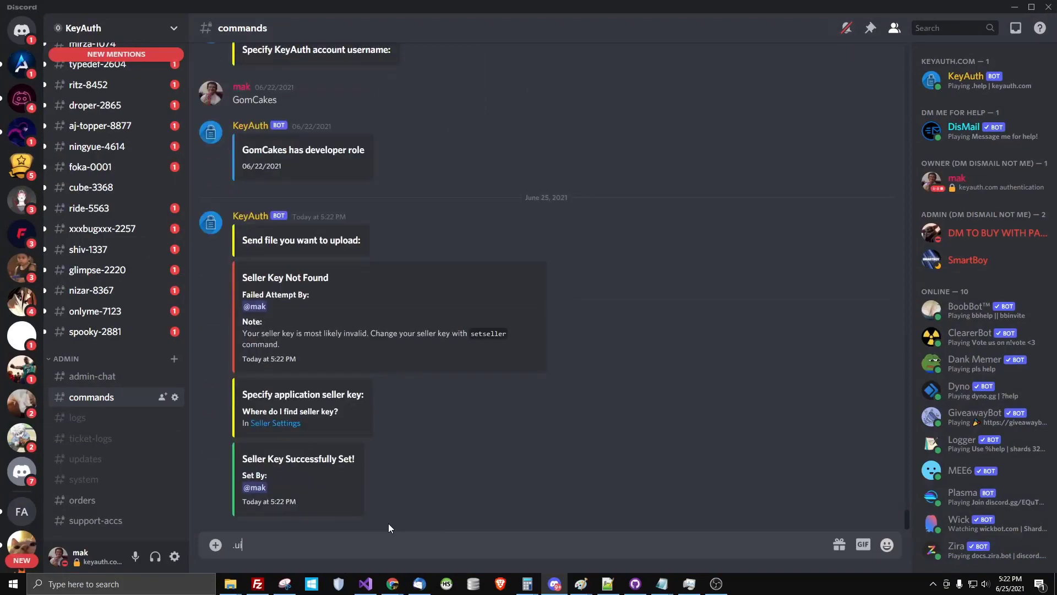
Upload keyauth_chan_ban.jpg to the bot, getting File ID 964226
left_click(215, 544)
left_click(474, 304)
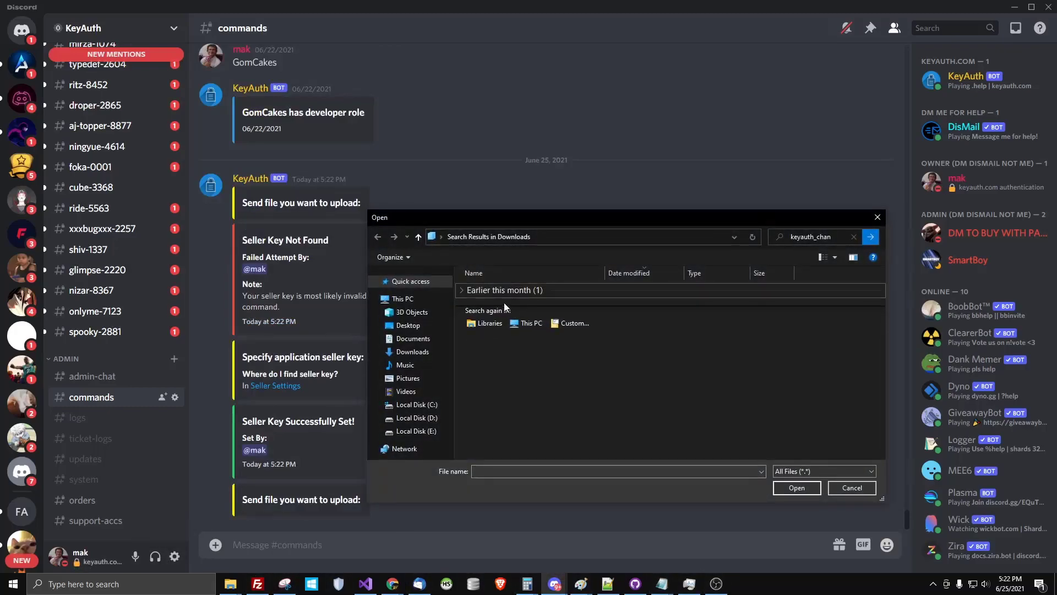
right_click(503, 297)
left_click(542, 182)
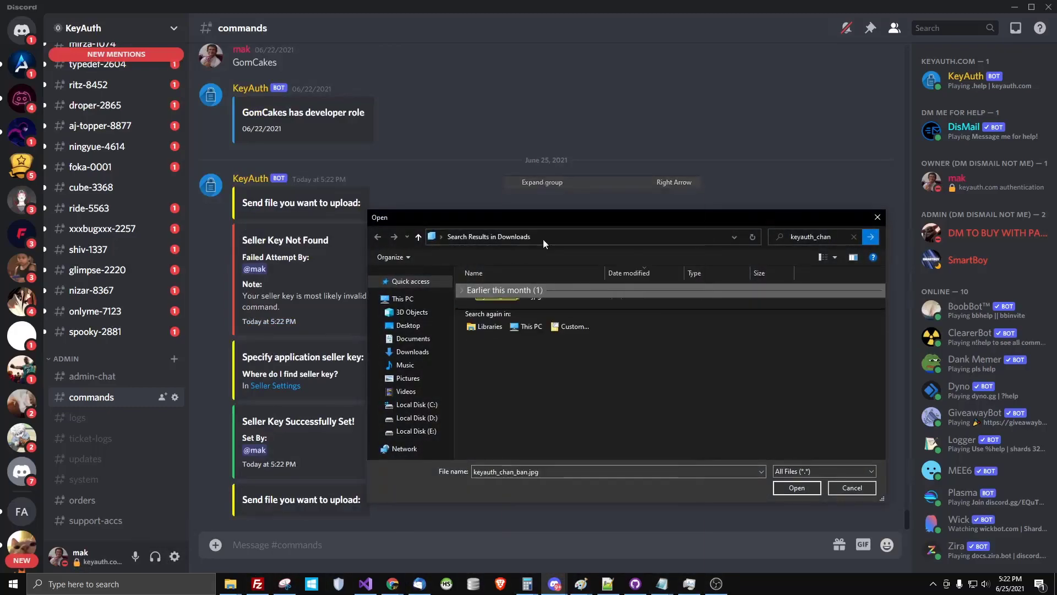
double_click(484, 302)
key("Return")
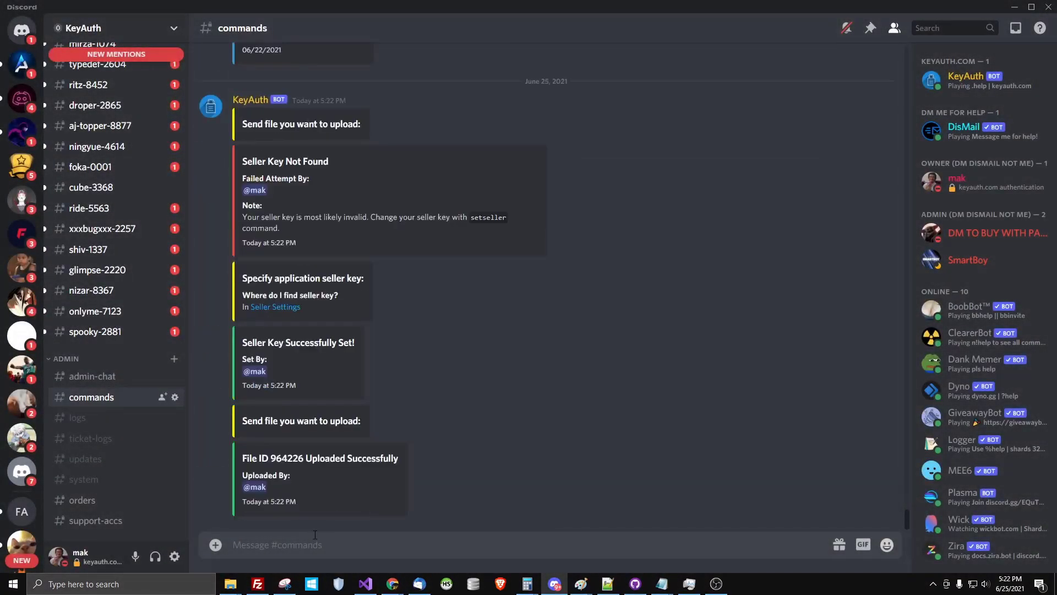
double_click(286, 458)
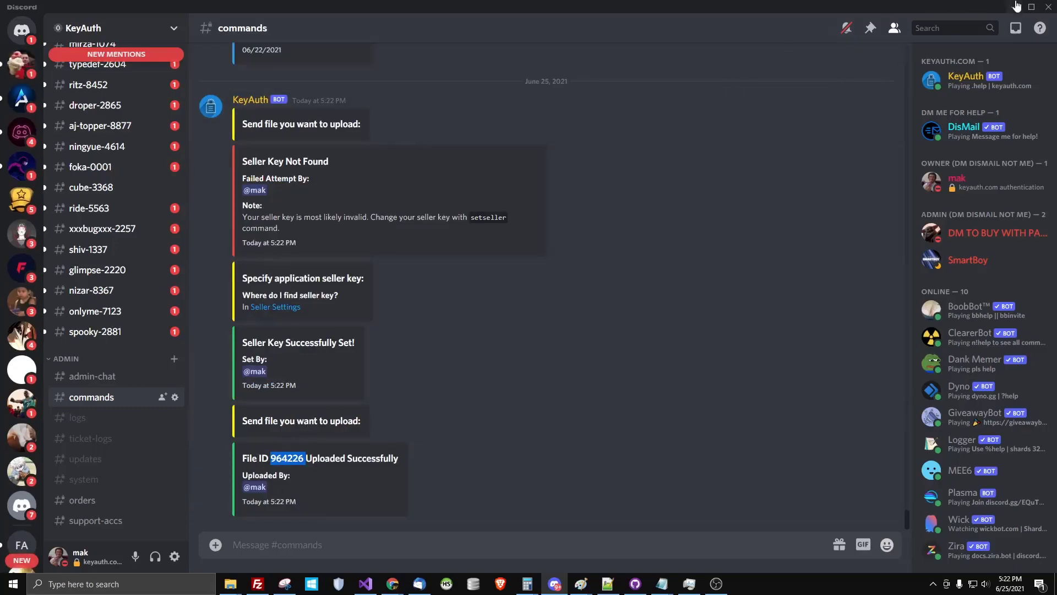
left_click(1014, 6)
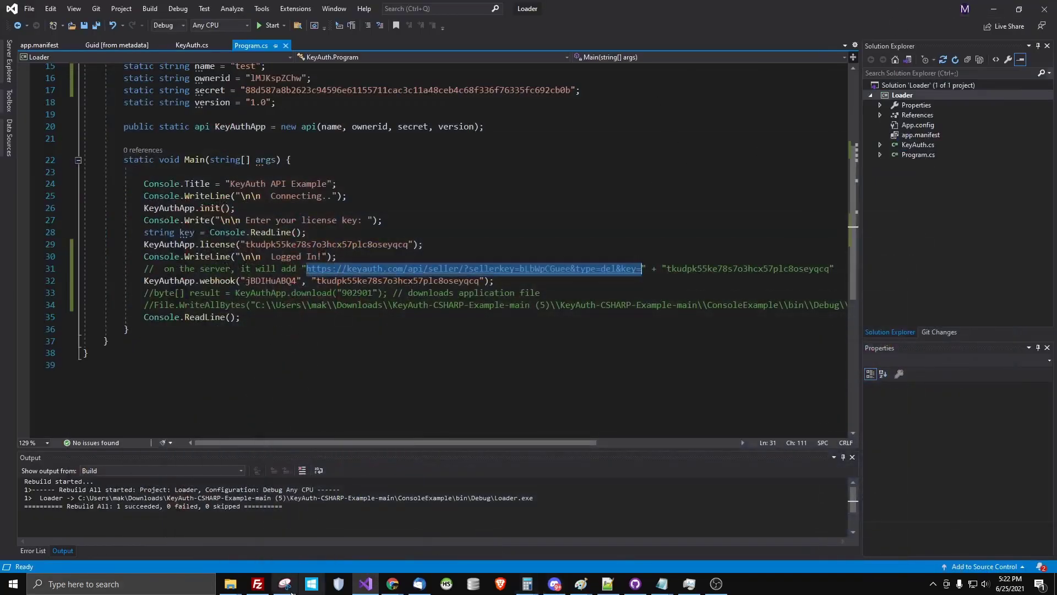
Go to the test application's Licenses page in KeyAuth, which lists no keys
mouse_move(389, 583)
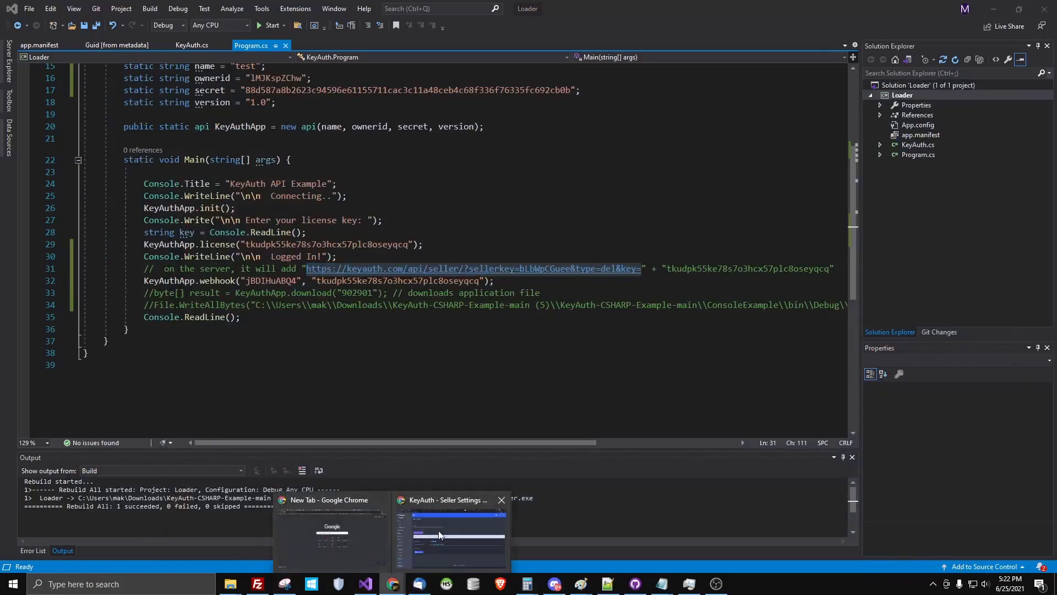
left_click(443, 530)
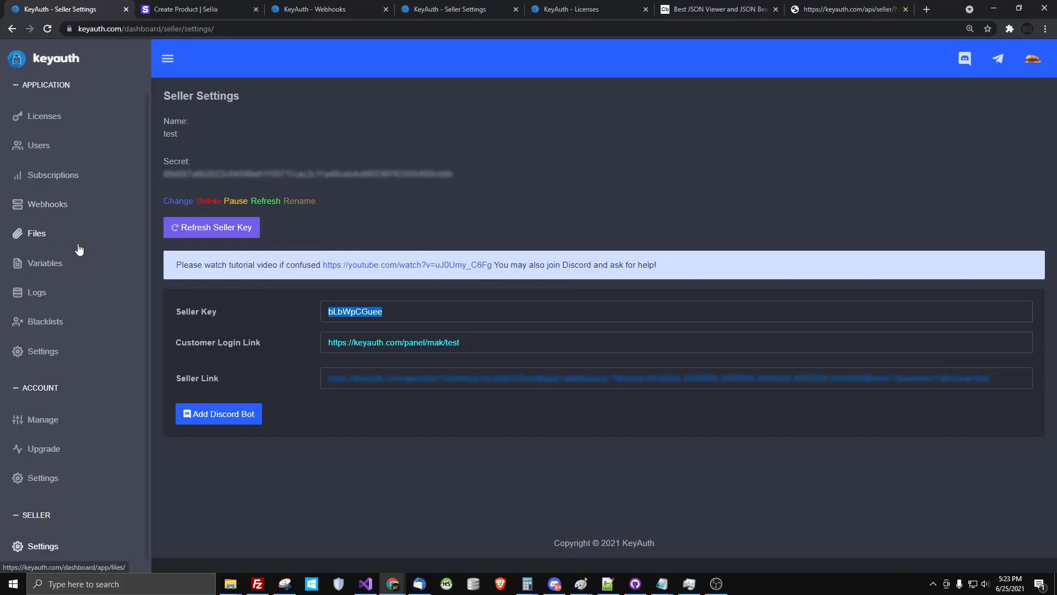
scroll(83, 177, "up", 1)
left_click(86, 114)
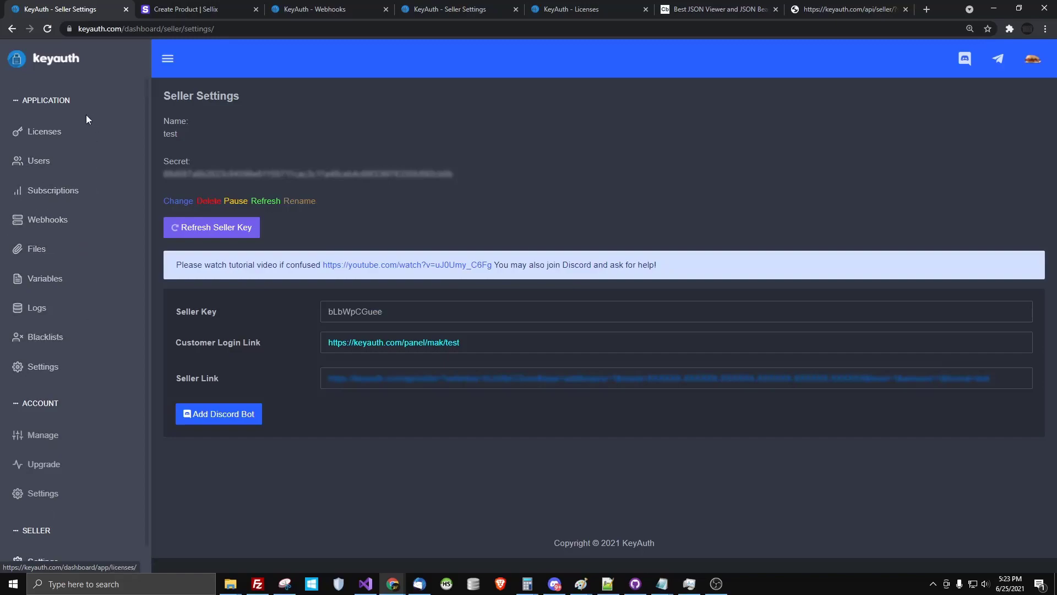
left_click(81, 131)
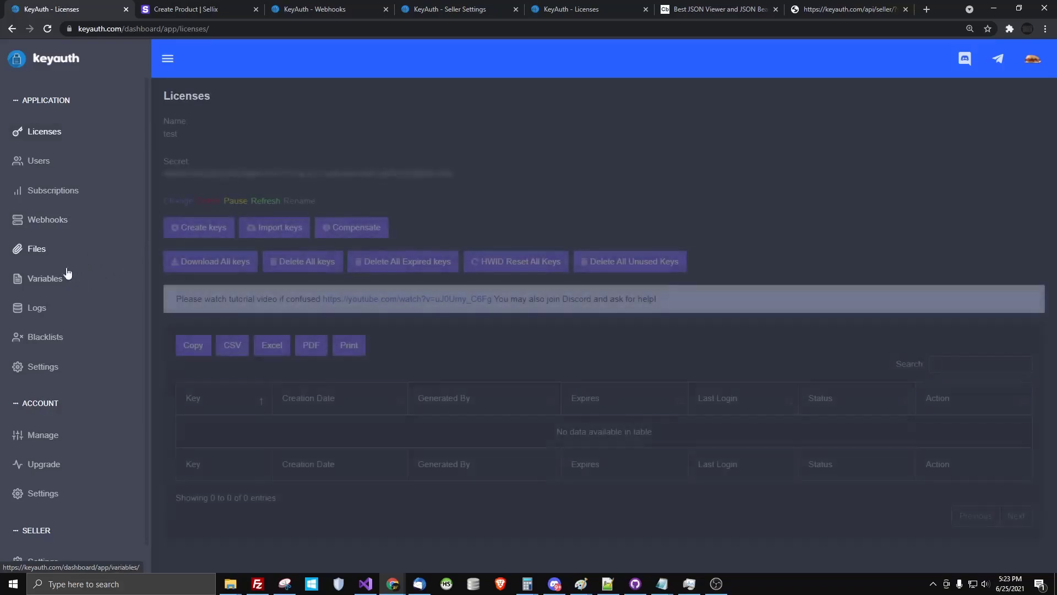
scroll(114, 380, "down", 1)
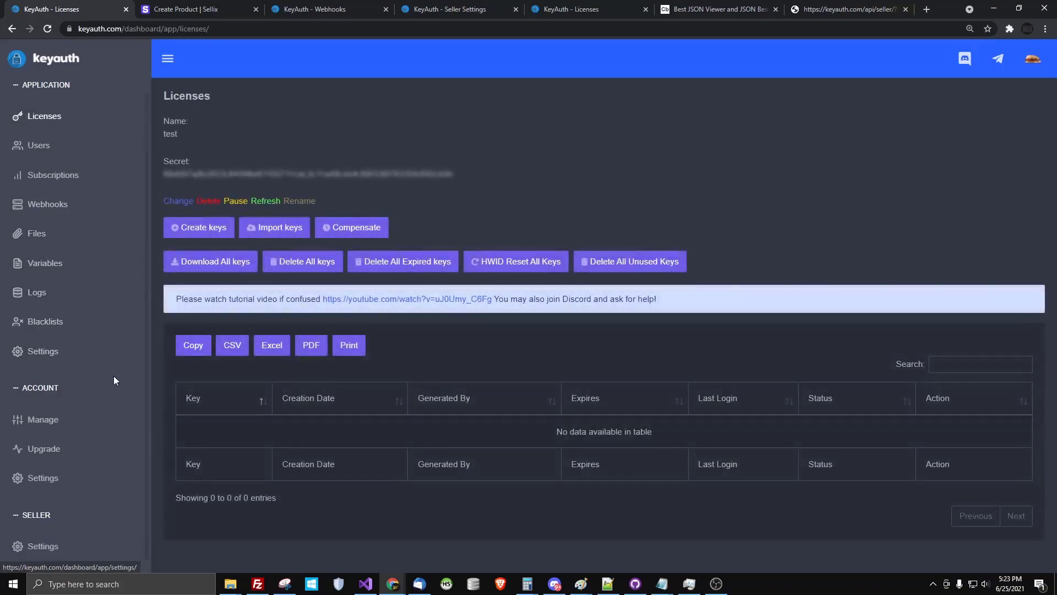
scroll(58, 292, "up", 1)
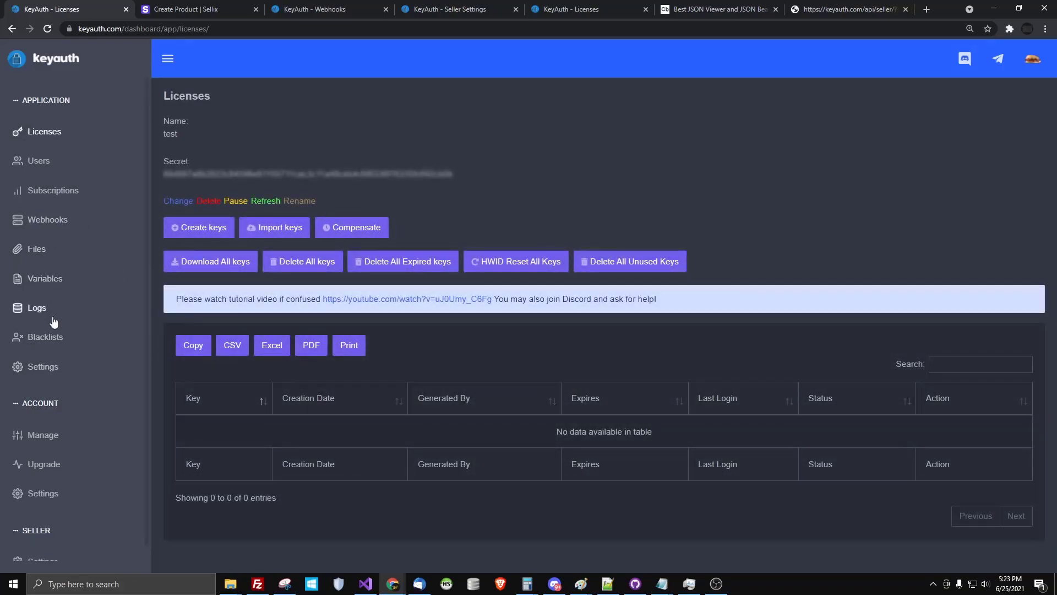
scroll(47, 299, "down", 1)
scroll(44, 300, "up", 1)
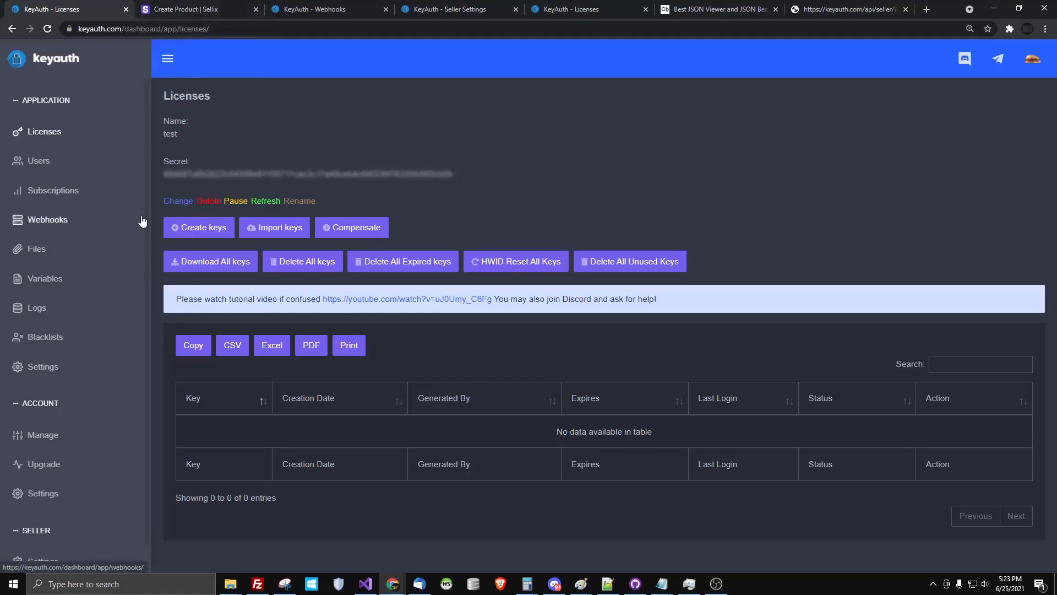
Stop the screen recording from the system tray
left_click(932, 584)
right_click(937, 541)
left_click(950, 499)
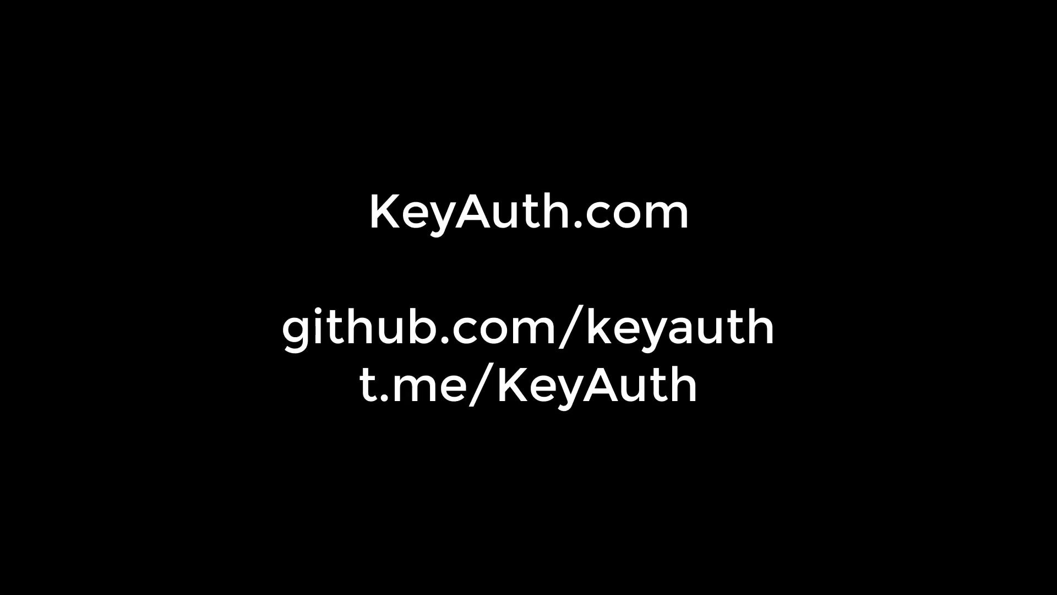